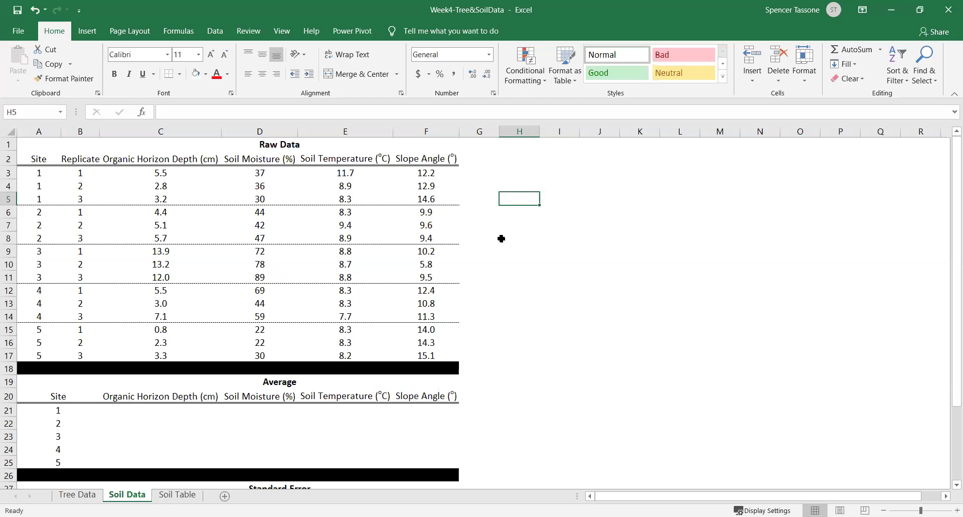
Review the raw soil data replicates and the column headings of the Average and Standard Error tables
scroll(501, 238, "up", 1)
left_click_drag(79, 171, 82, 195)
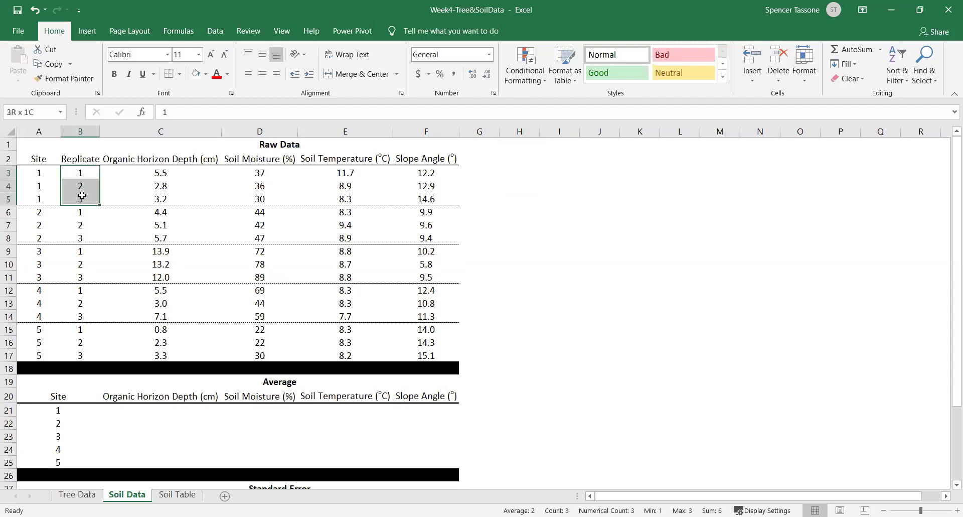
left_click(506, 201)
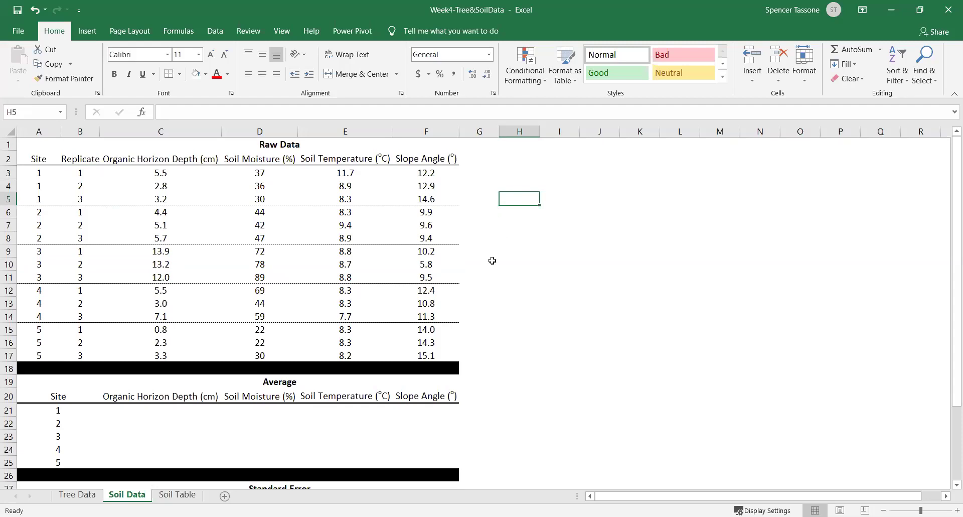
scroll(492, 260, "down", 4)
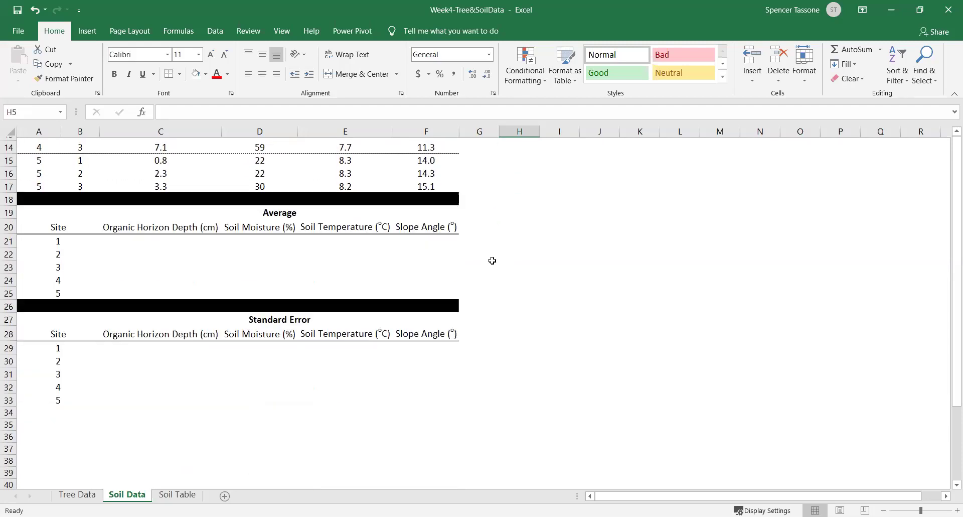
left_click_drag(143, 223, 404, 224)
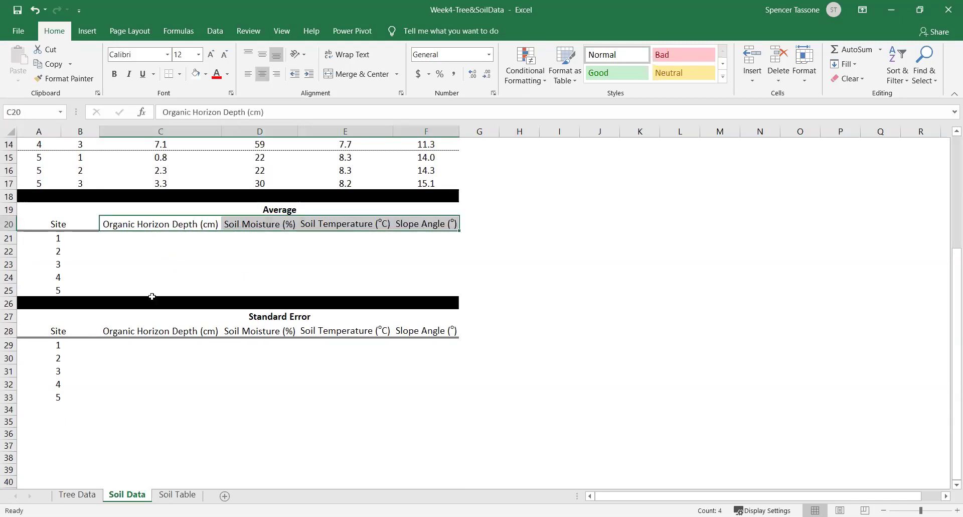
left_click_drag(137, 333, 409, 338)
scroll(294, 247, "up", 4)
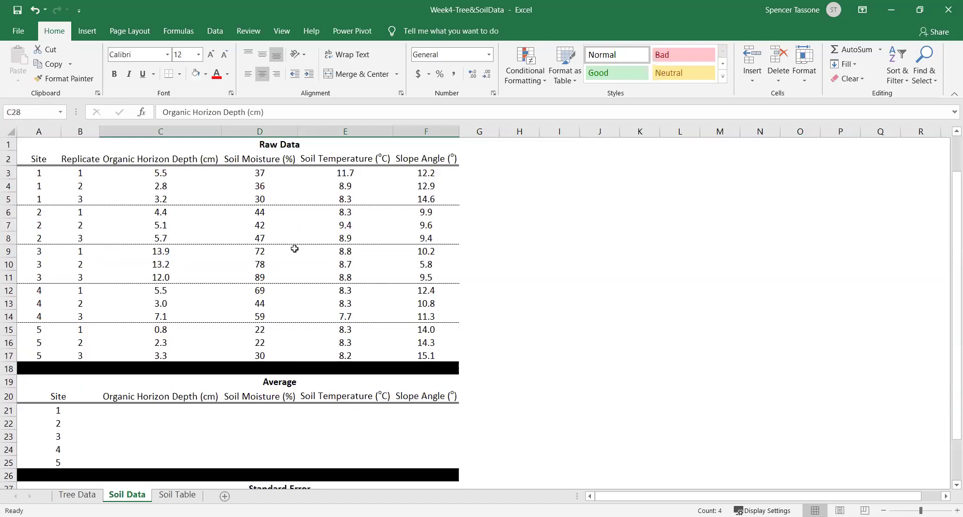
Calculate site 1's average organic horizon depth in C21 with =AVERAGE(C3:C5) and check it against its source cells
left_click(156, 412)
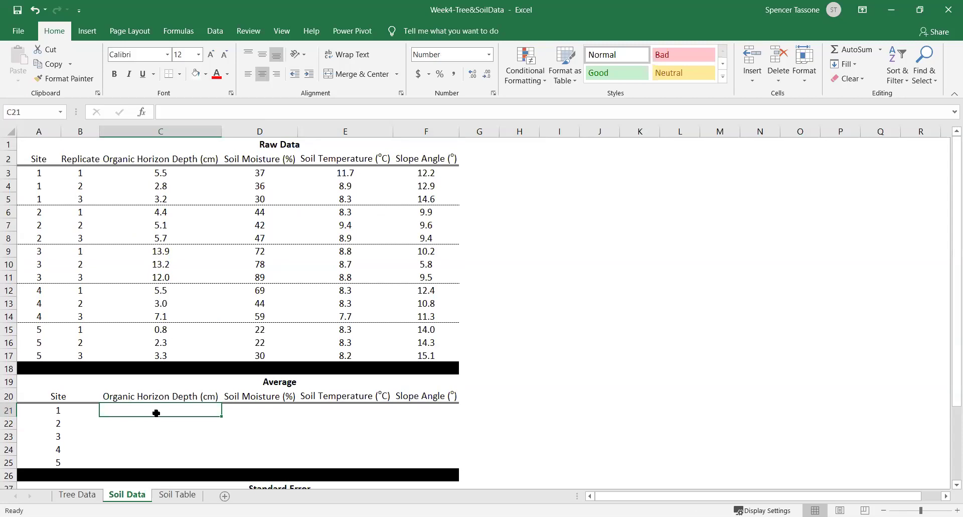
type("=a")
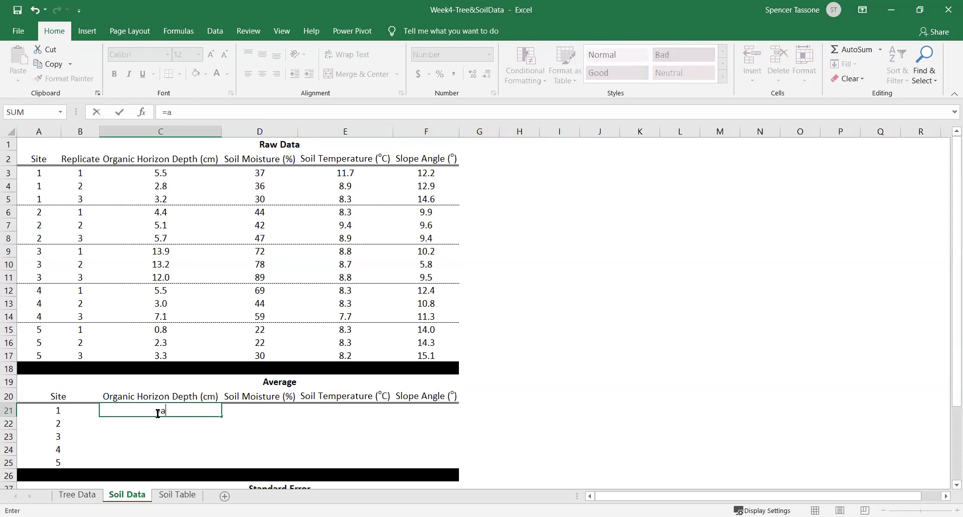
type("verage(")
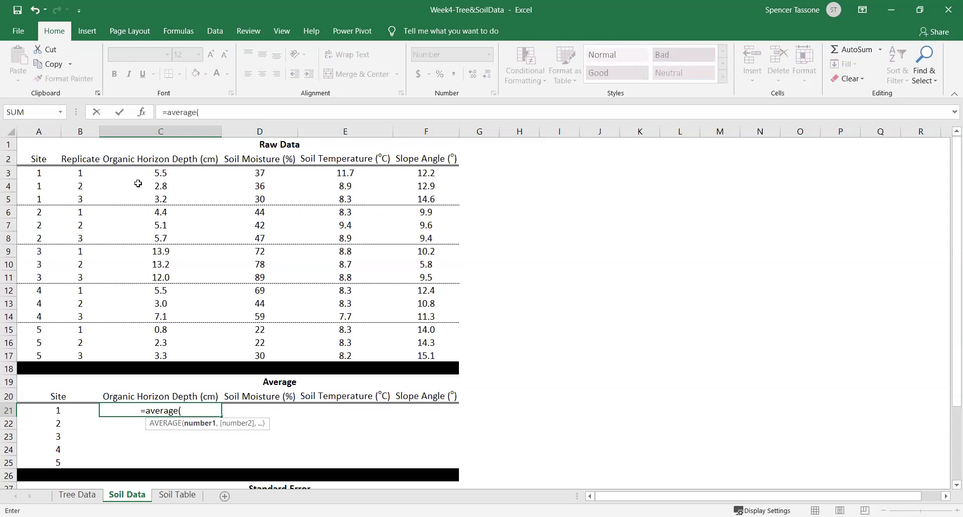
left_click(160, 171)
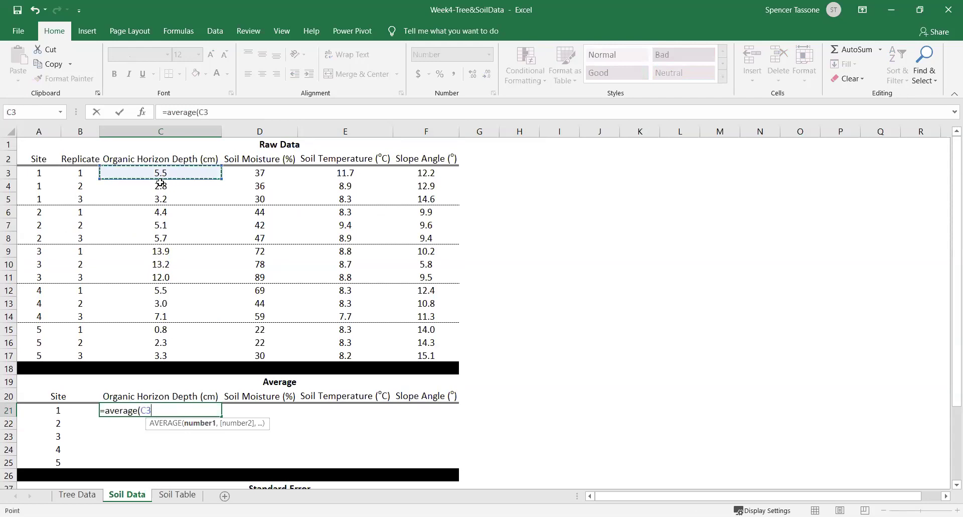
left_click_drag(161, 184, 201, 197)
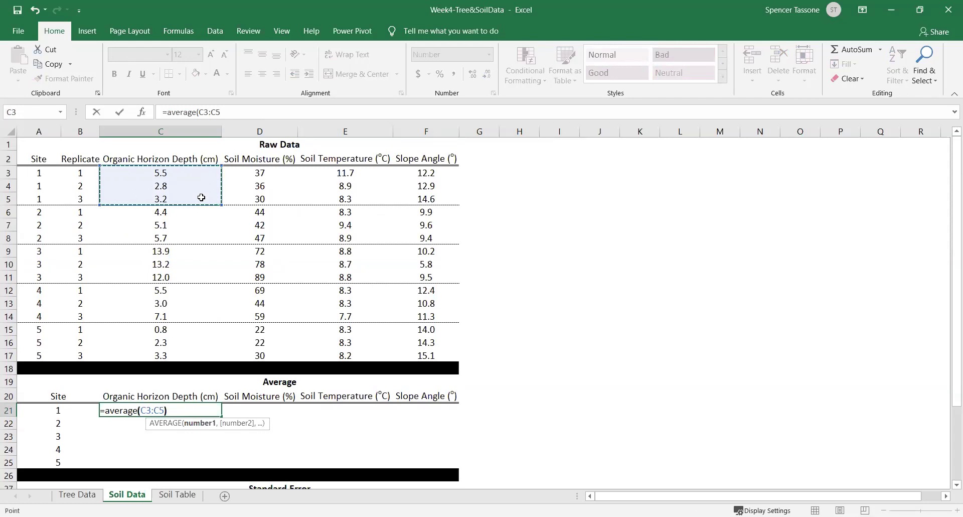
type(")")
key("Return")
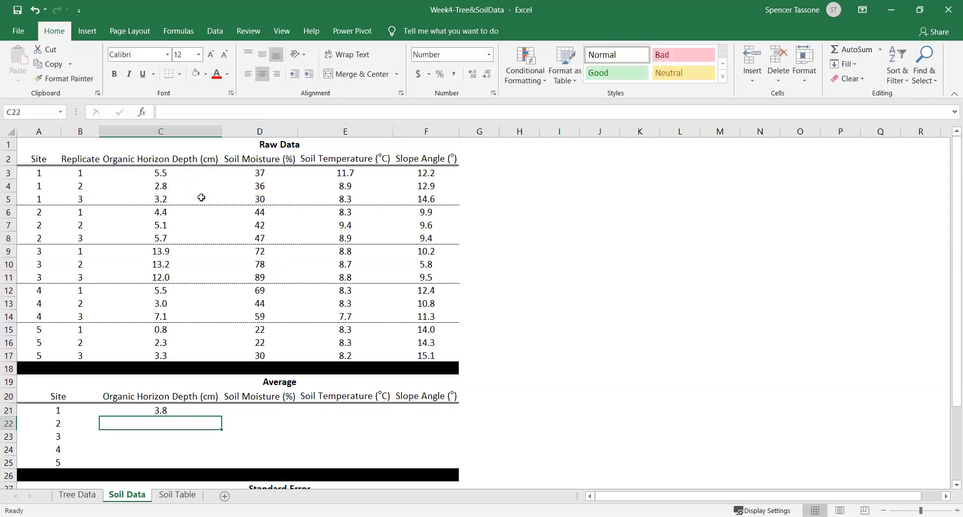
left_click(174, 410)
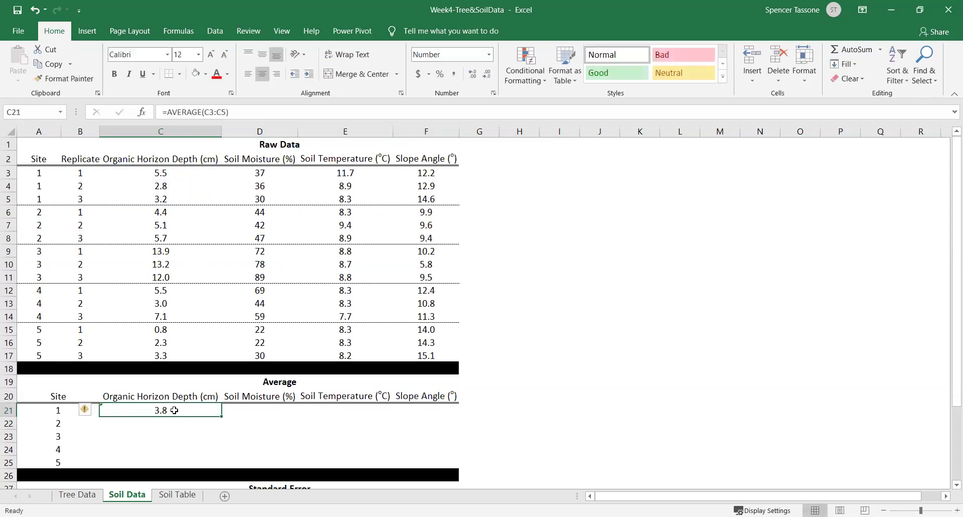
left_click_drag(166, 173, 168, 198)
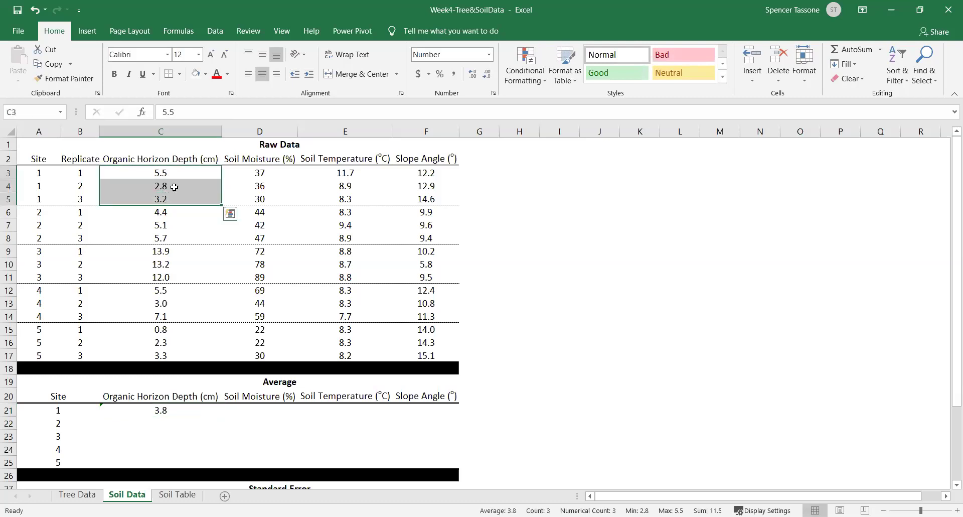
Calculate site 2's average organic horizon depth in C22 by averaging C6:C8
left_click(154, 421)
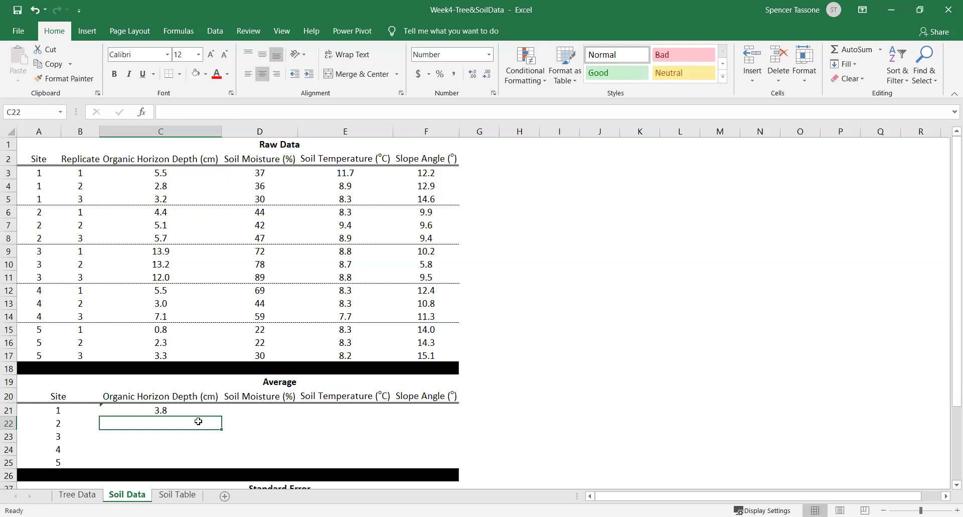
type("=")
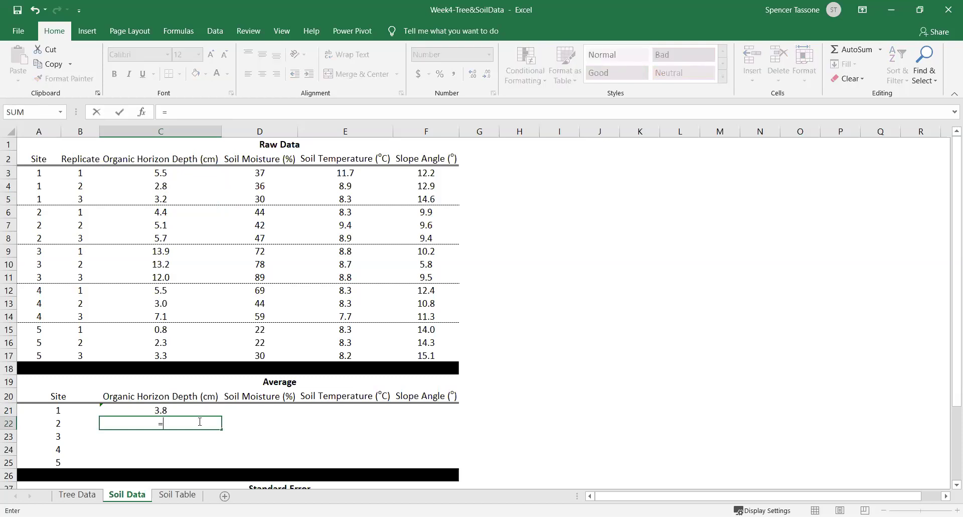
type("average(")
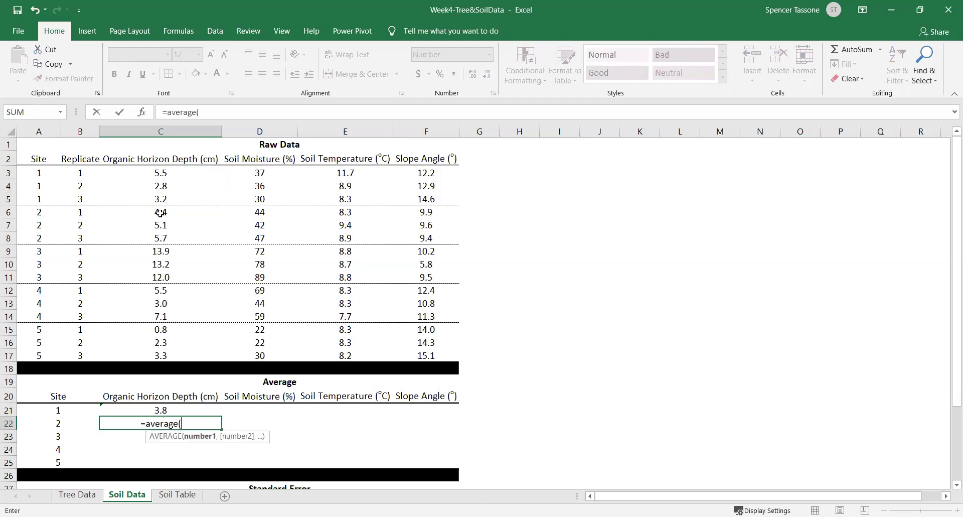
left_click(162, 215)
left_click_drag(162, 224, 163, 235)
key("Return")
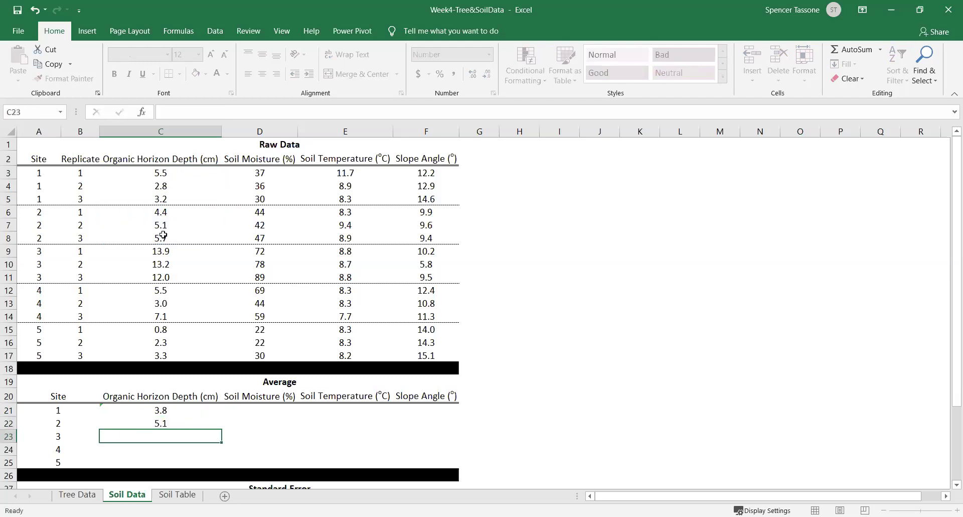
Calculate site 3's average organic horizon depth in C23 by averaging C9:C11
type("=")
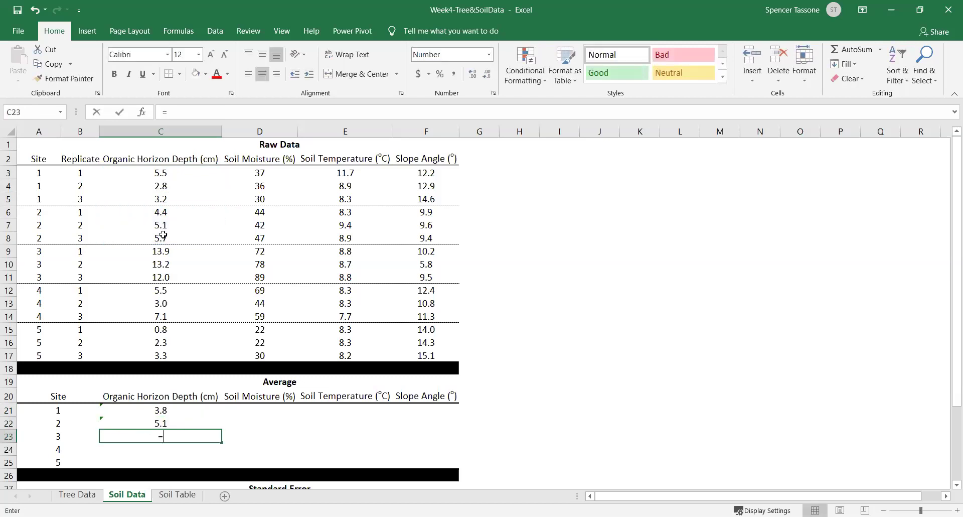
type("average(")
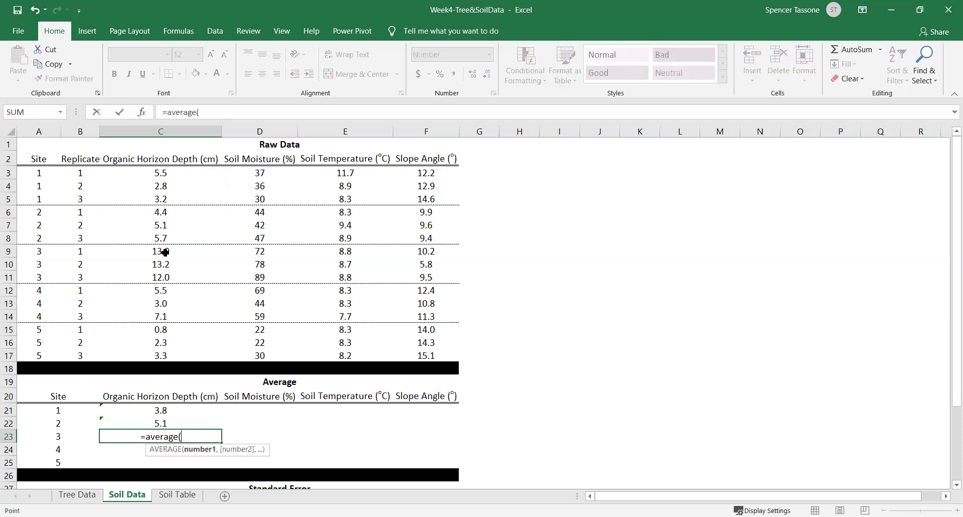
left_click_drag(165, 252, 169, 277)
key("Return")
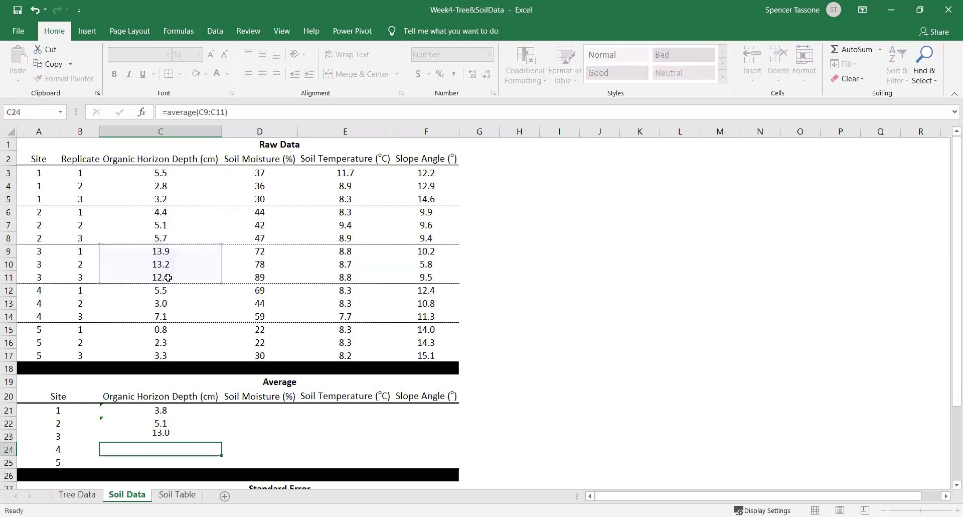
Calculate site 4's average organic horizon depth in C24 by averaging C12:C14
type("=")
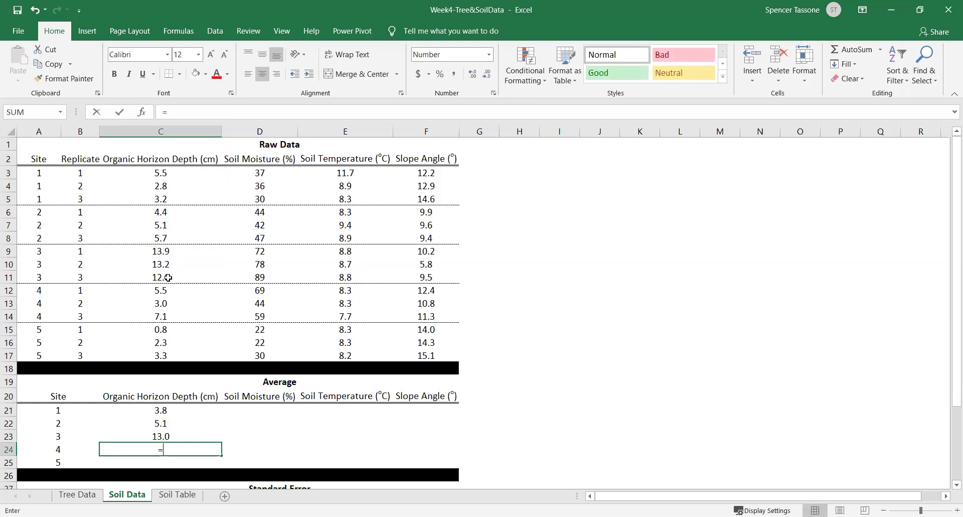
type("average(")
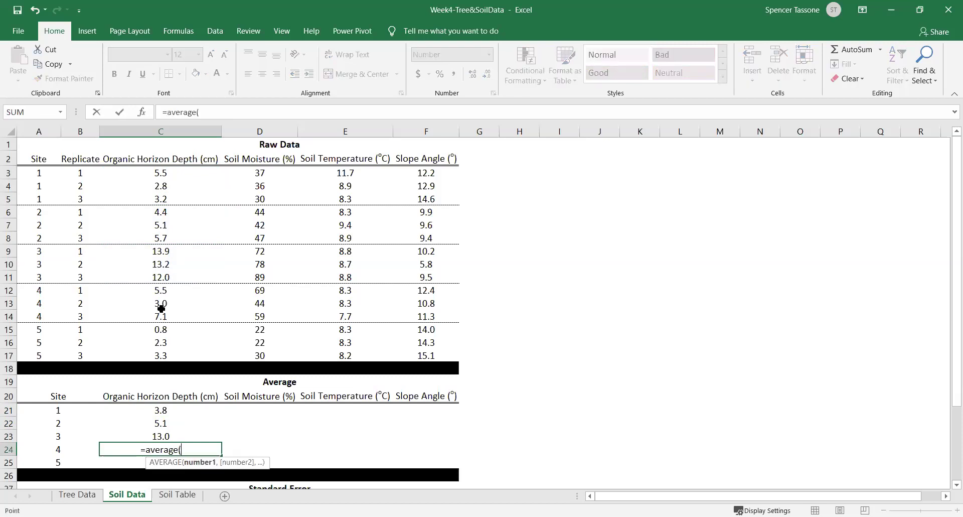
left_click_drag(161, 289, 161, 318)
key("Return")
Calculate site 5's average organic horizon depth in C25 with =AVERAGE(C15:C17)
type("=")
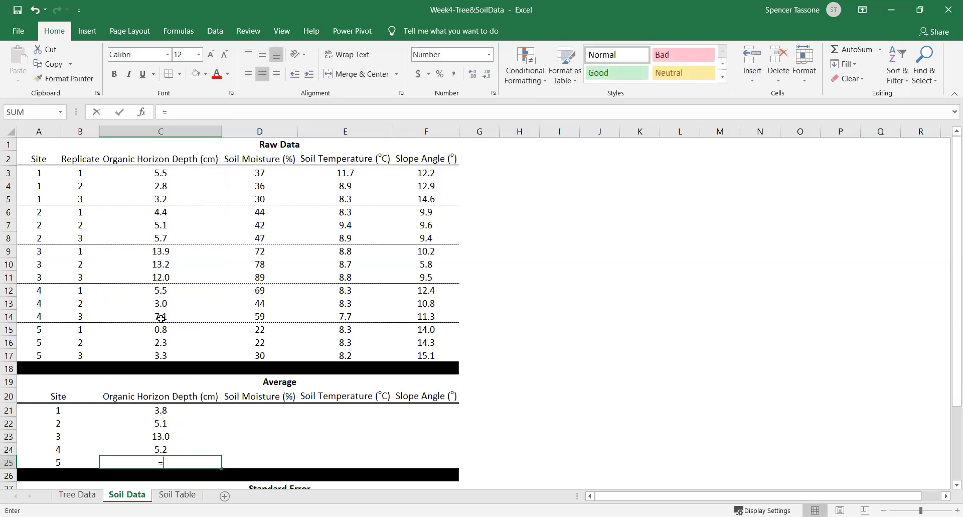
type("average(")
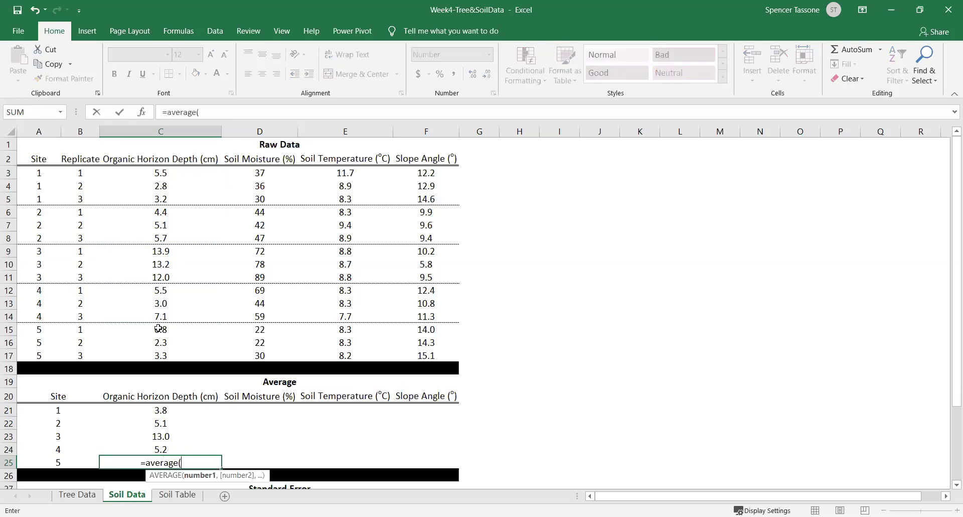
left_click(158, 331)
left_click_drag(158, 331, 162, 354)
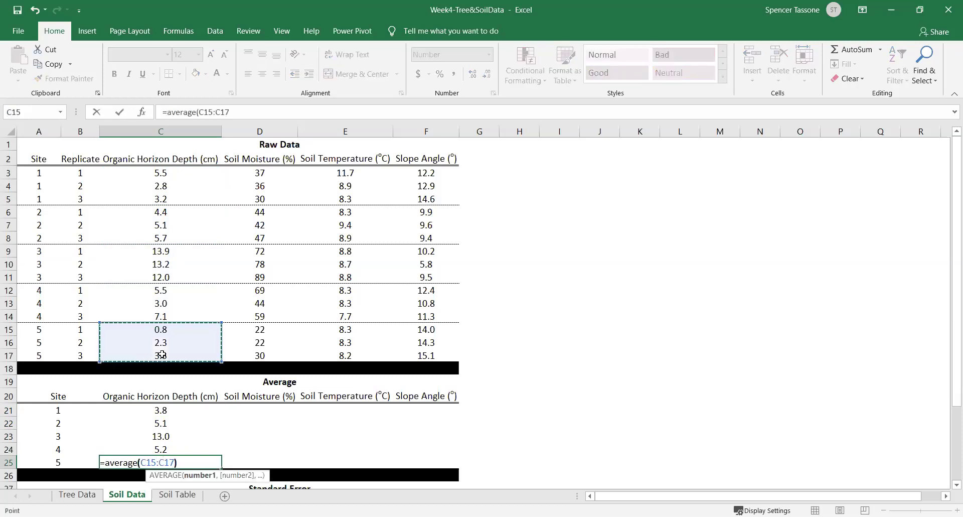
type(")")
key("Return")
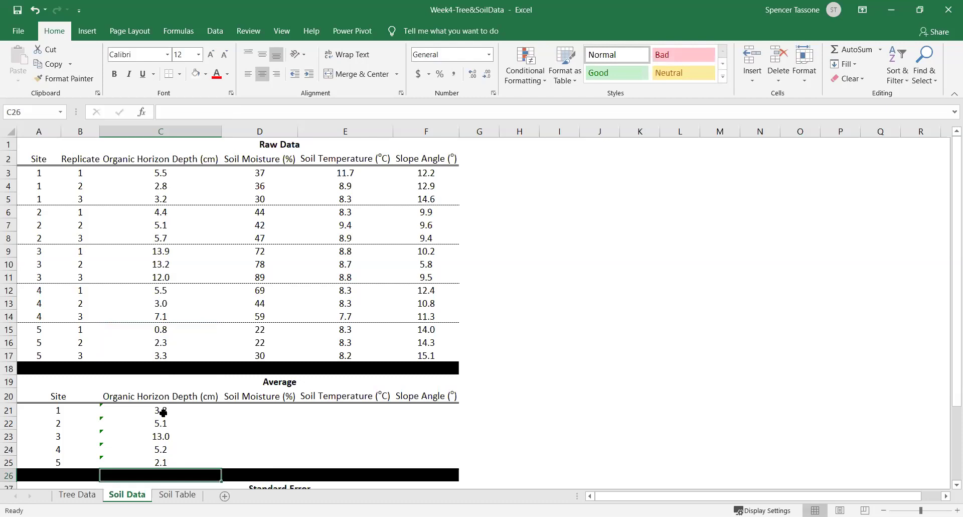
Fill the average formulas in C21:C25 across to column F, and check the copied formula for site 1's slope angle
left_click(164, 410)
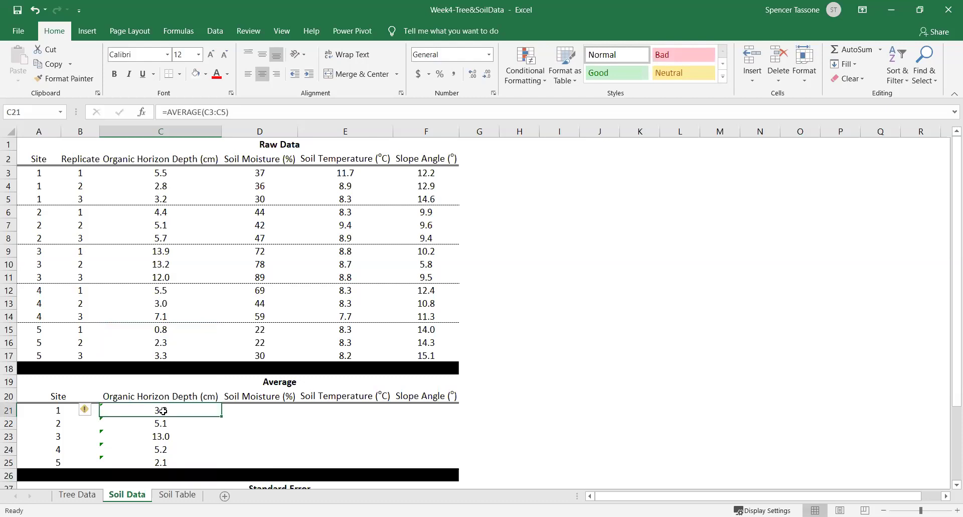
left_click_drag(163, 410, 172, 463)
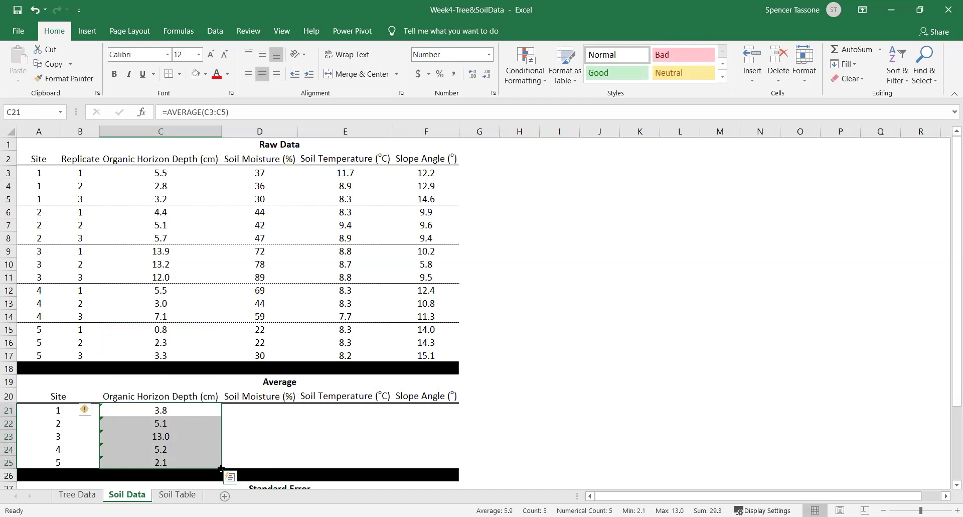
left_click_drag(222, 468, 435, 462)
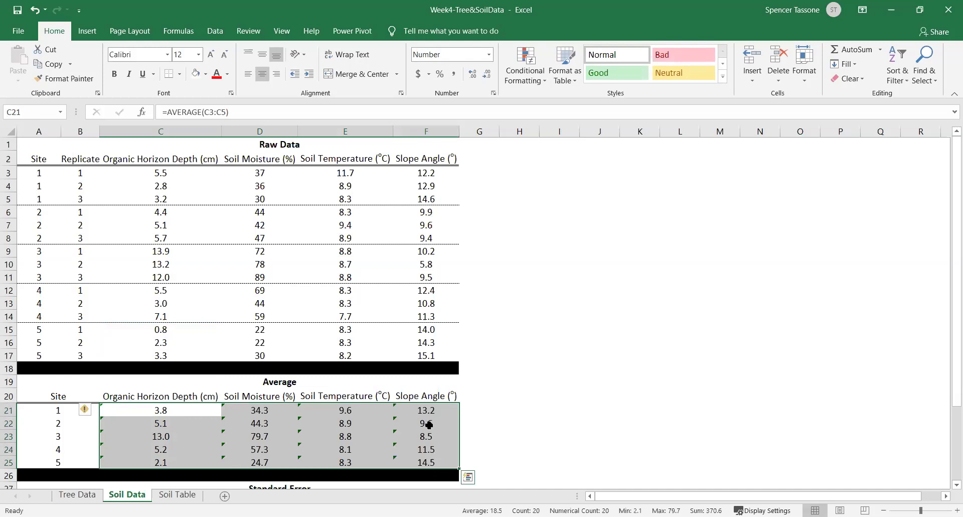
left_click(429, 409)
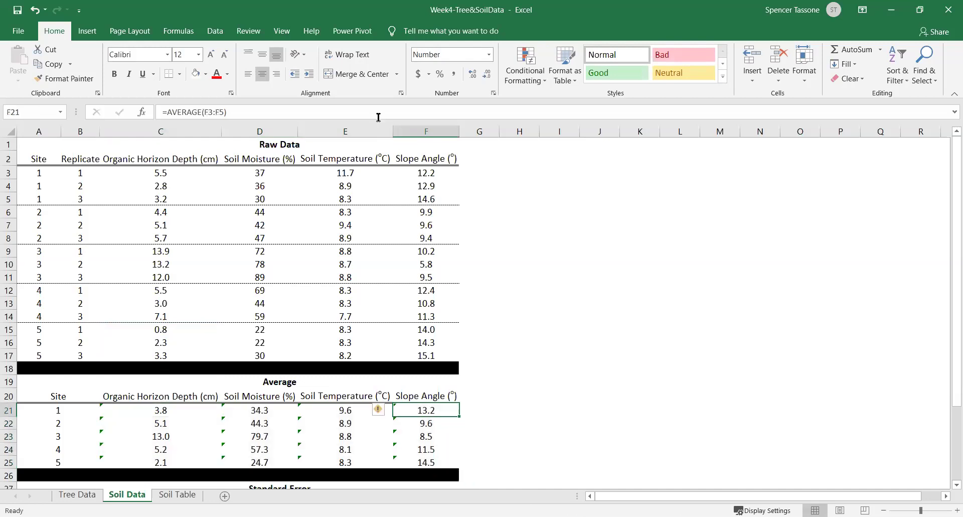
left_click(378, 117)
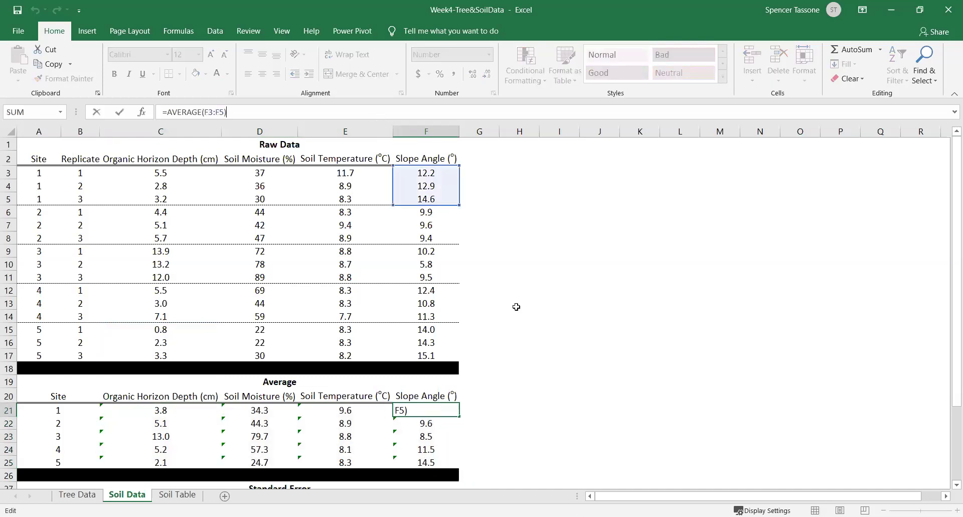
left_click(491, 333)
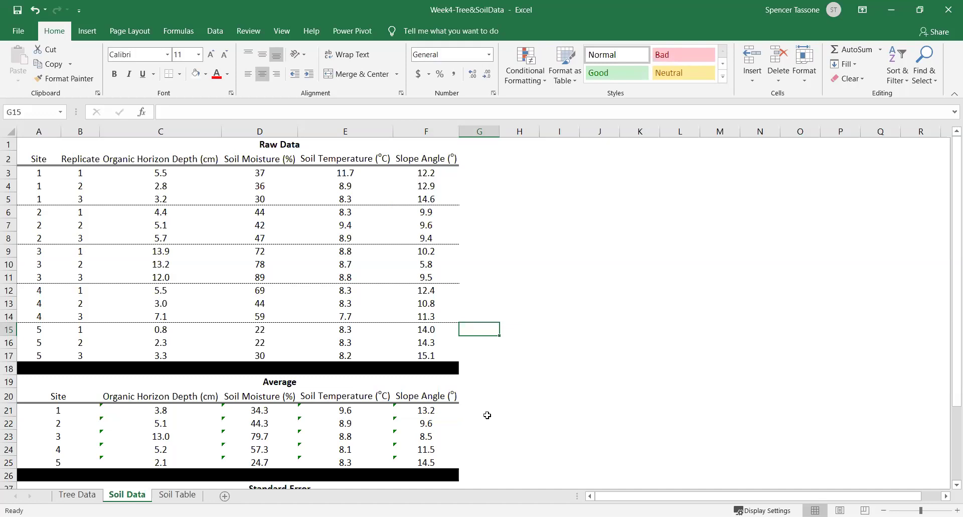
left_click(163, 157)
left_click_drag(299, 159, 426, 159)
scroll(512, 281, "down", 4)
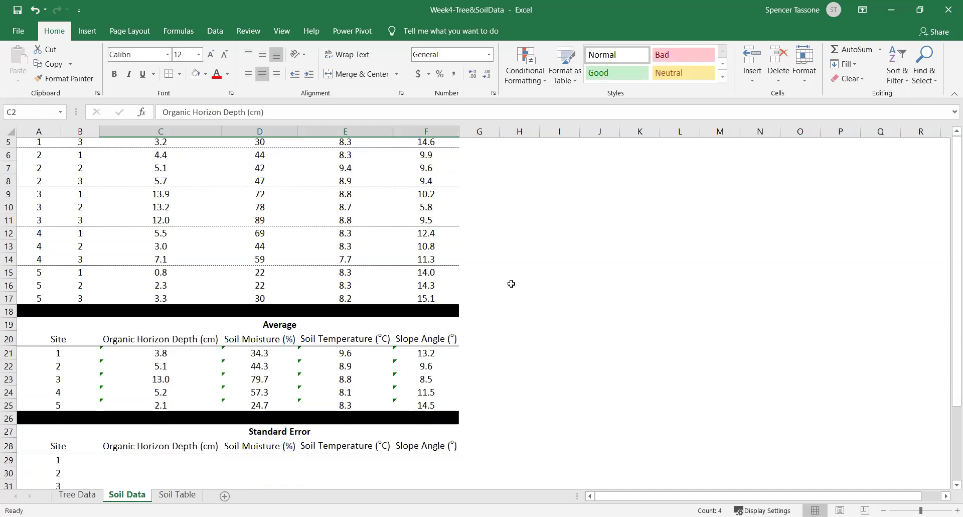
left_click(125, 376)
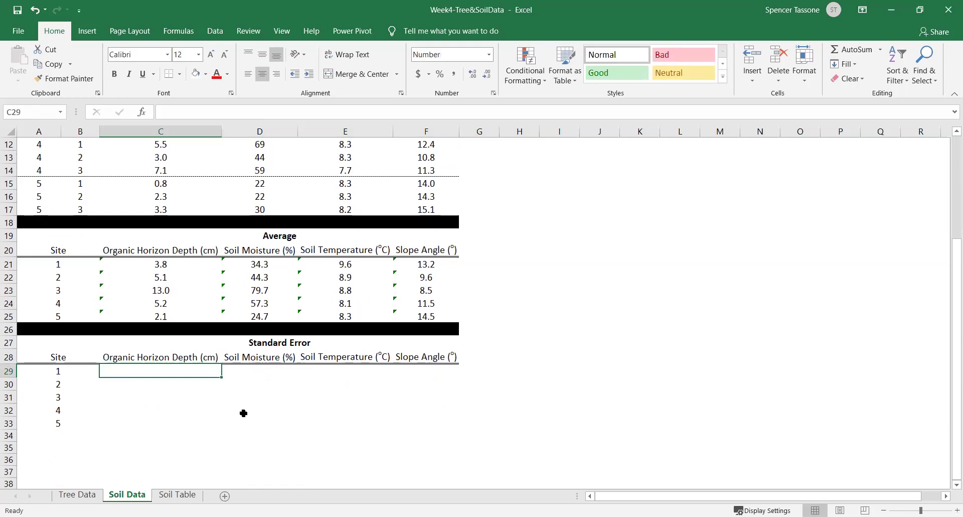
left_click_drag(157, 373, 157, 423)
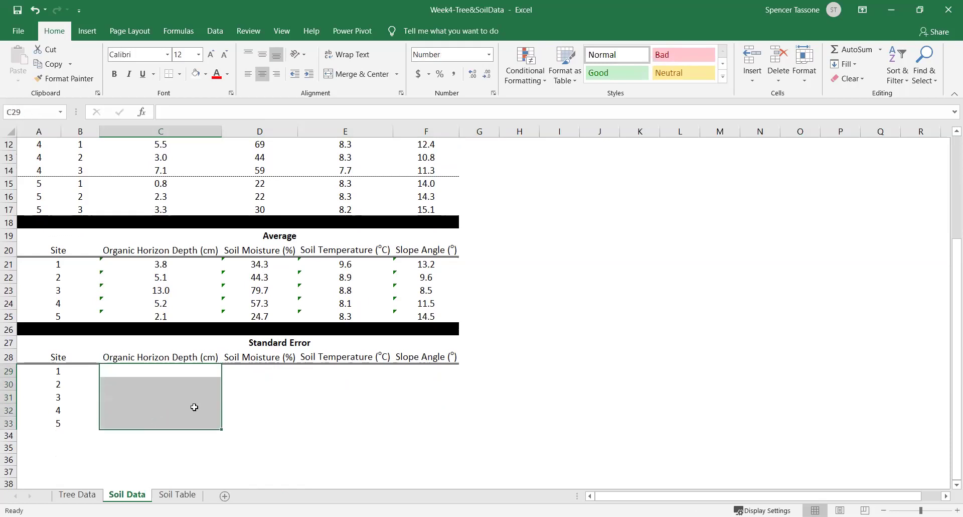
Begin site 1's organic horizon depth standard error formula in C29 with the standard deviation of C3:C5
left_click(167, 370)
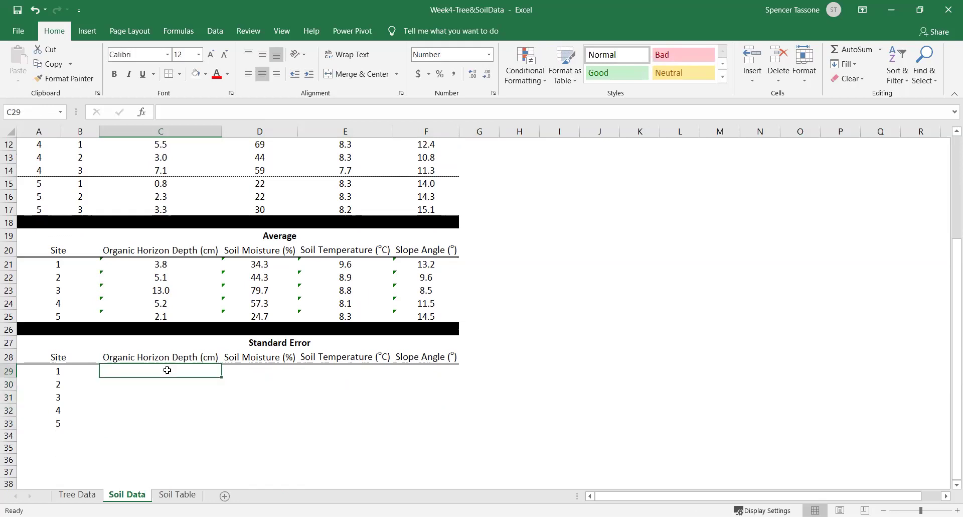
type("=")
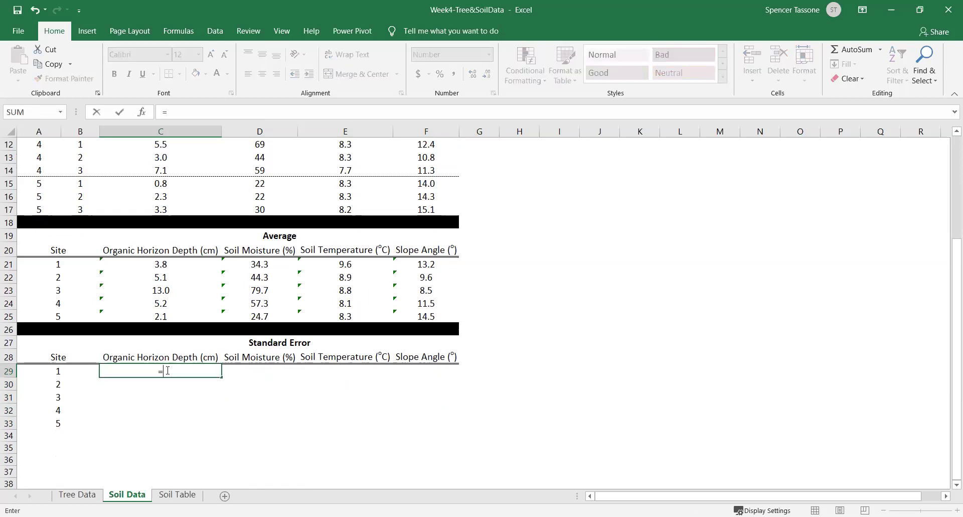
type("stdev")
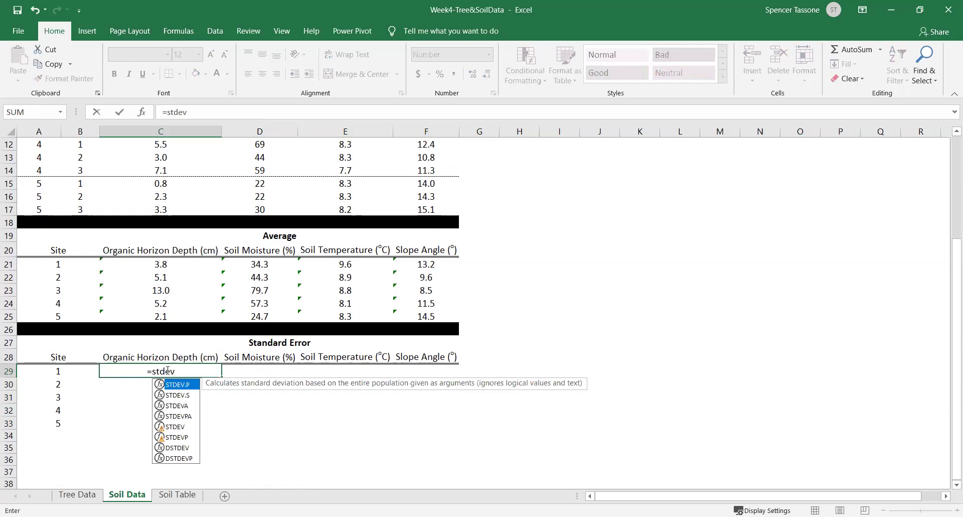
type("(")
scroll(167, 371, "up", 2)
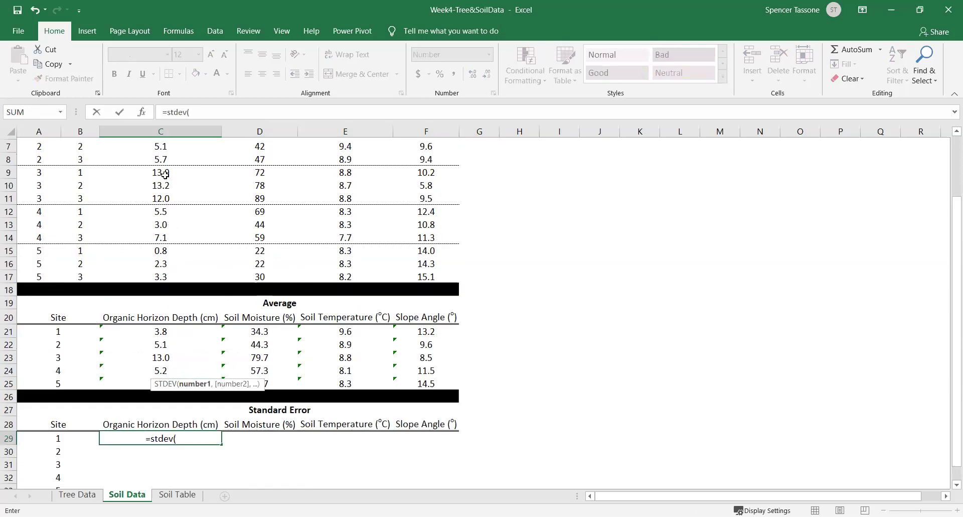
scroll(168, 220, "up", 2)
left_click(163, 174)
left_click_drag(164, 180, 165, 197)
type(")")
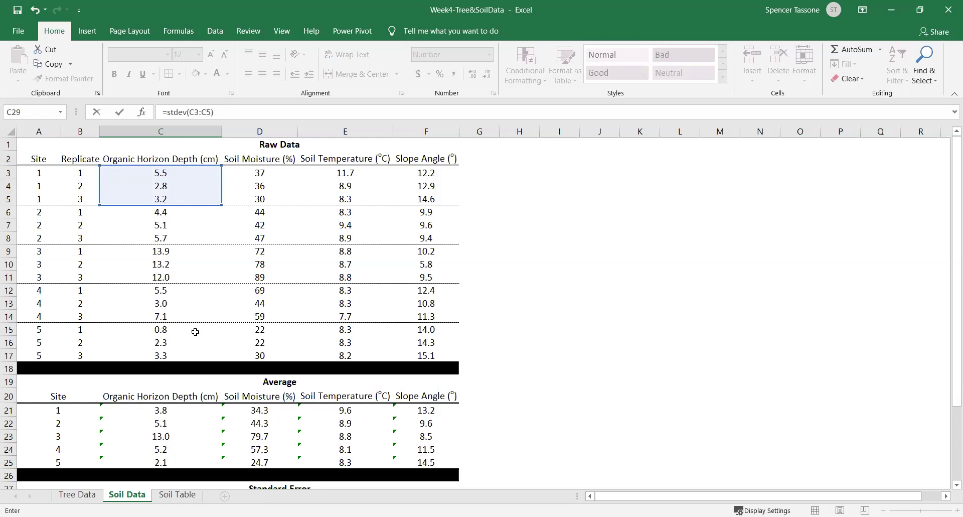
Complete the C29 formula by dividing the standard deviation by SQRT(3) for the three replicates
scroll(195, 332, "down", 3)
scroll(195, 332, "up", 3)
scroll(196, 331, "down", 2)
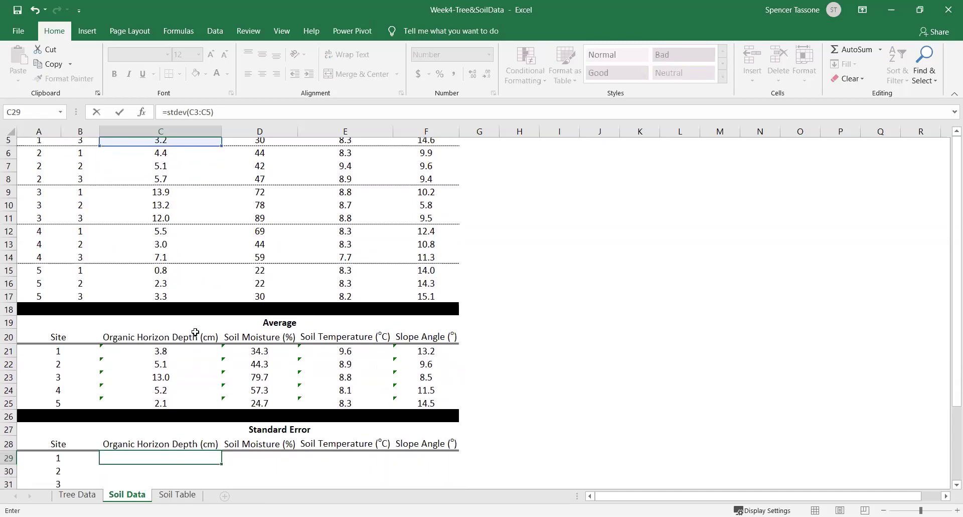
scroll(195, 331, "up", 2)
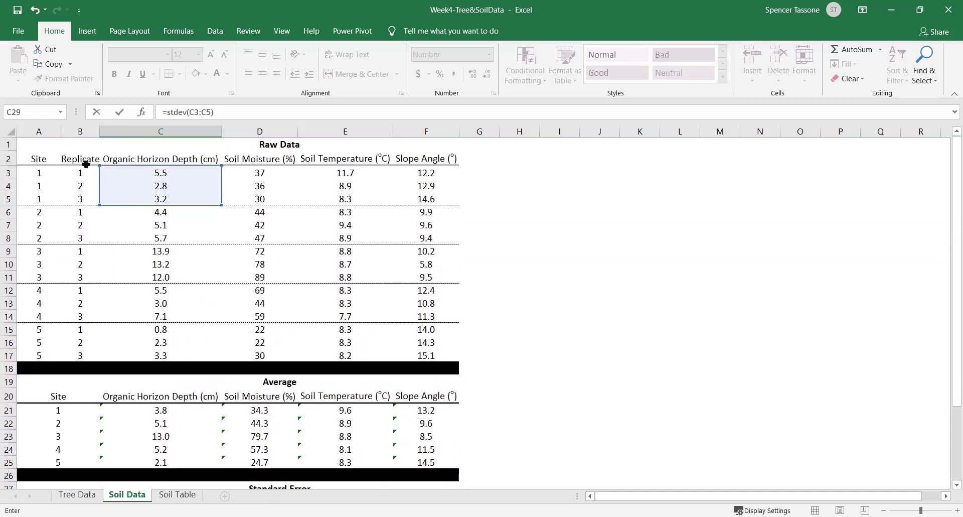
left_click(231, 108)
type("/sqrt")
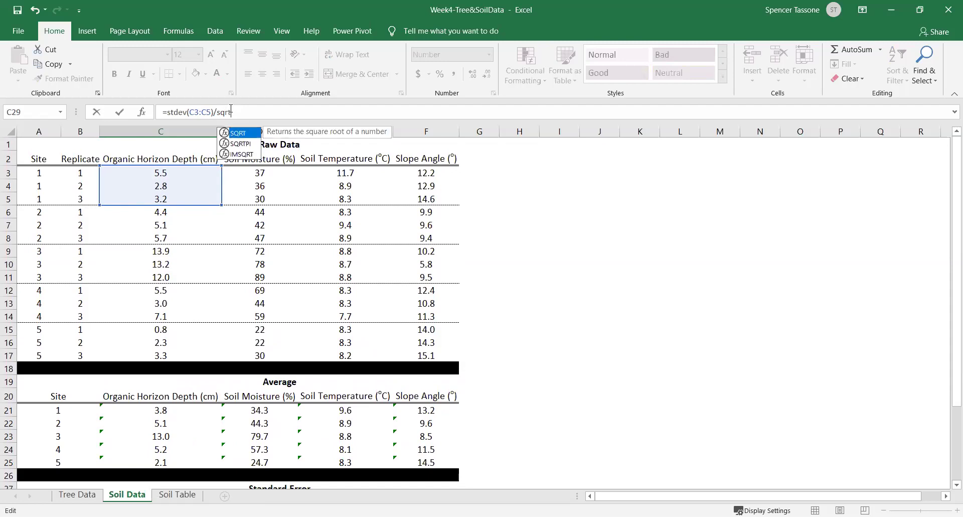
type("(")
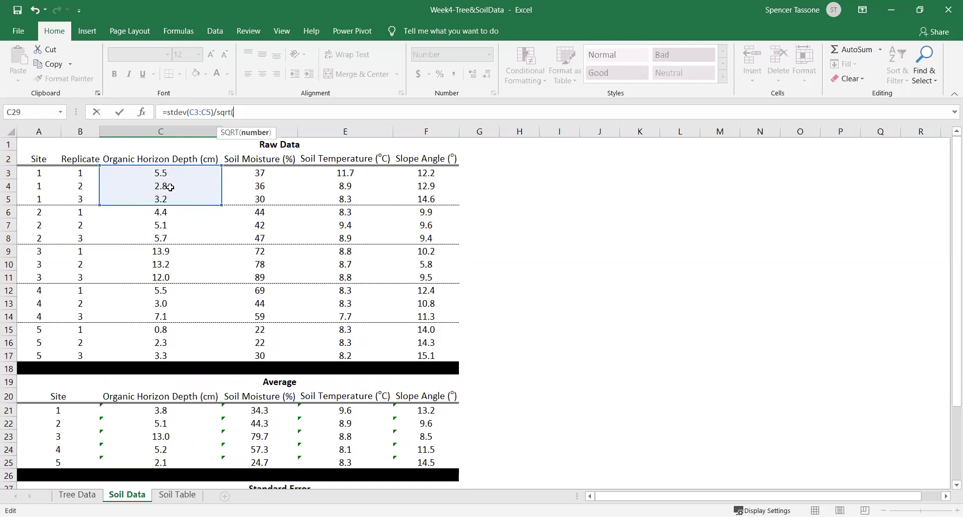
type("3)")
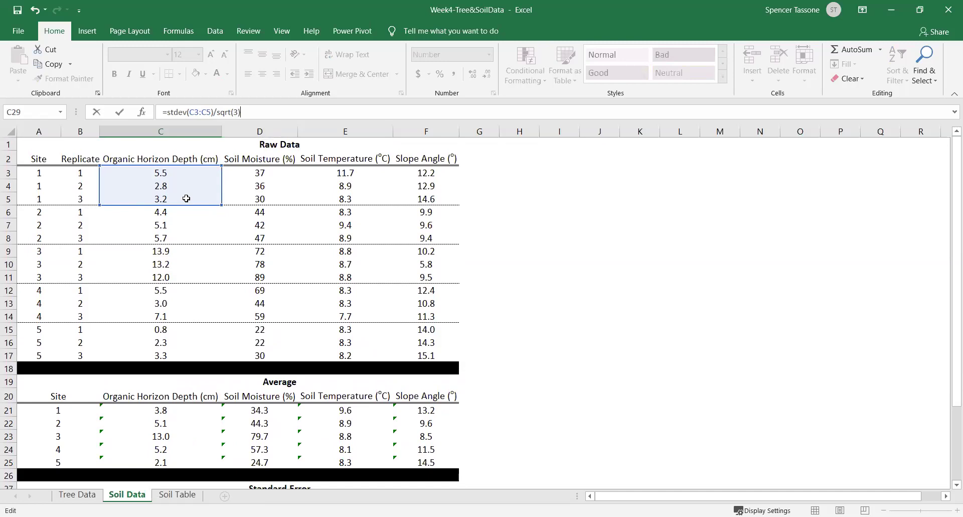
key("Return")
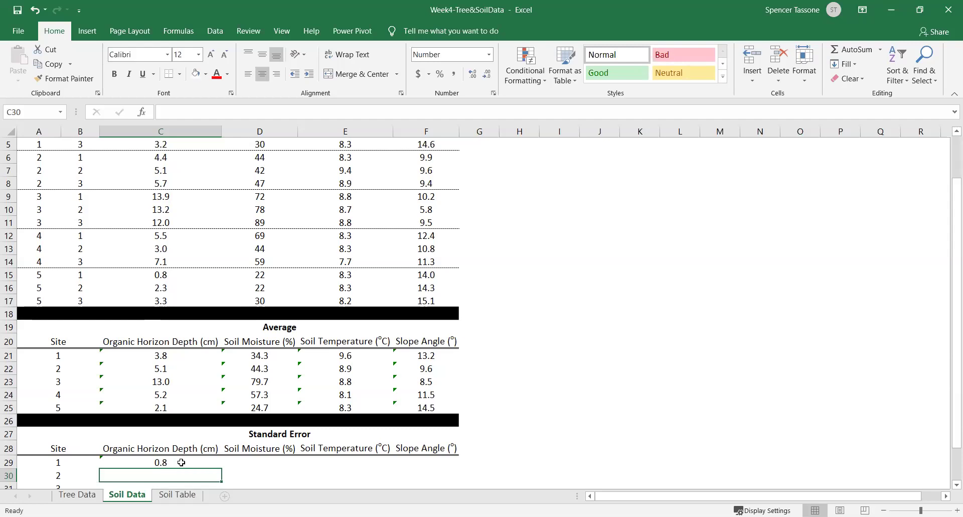
Calculate site 2's organic horizon depth standard error in C30 with =STDEV(C6:C8)/SQRT(3)
type("=")
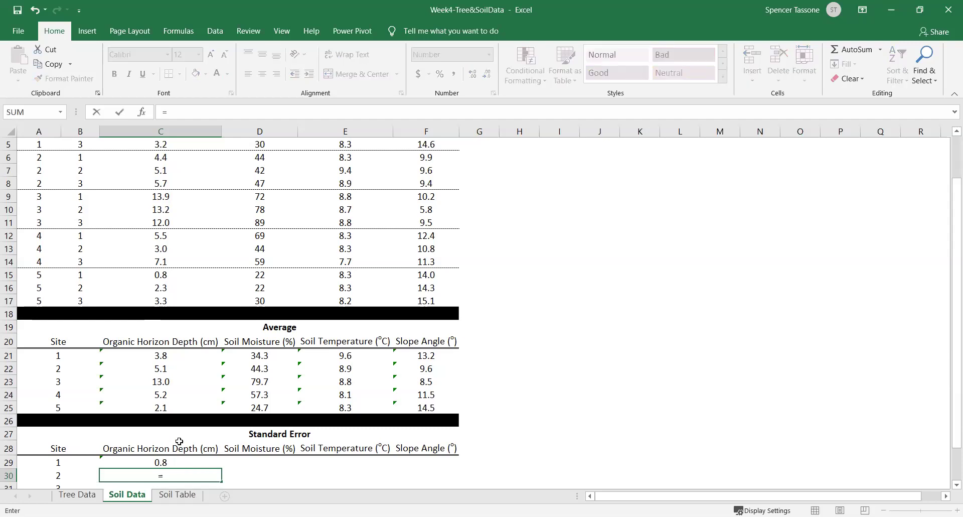
type("stdev(")
scroll(178, 351, "up", 2)
left_click(161, 212)
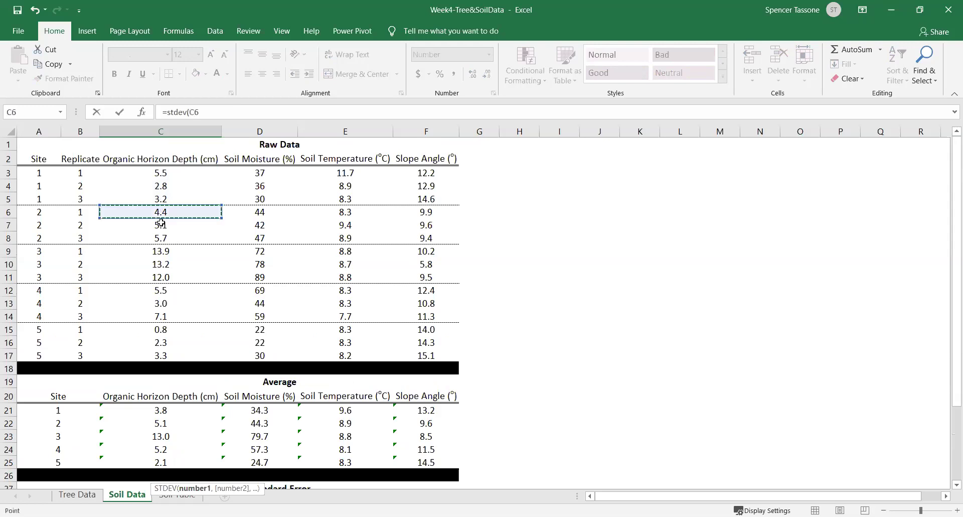
left_click_drag(161, 222, 163, 236)
type(")/s")
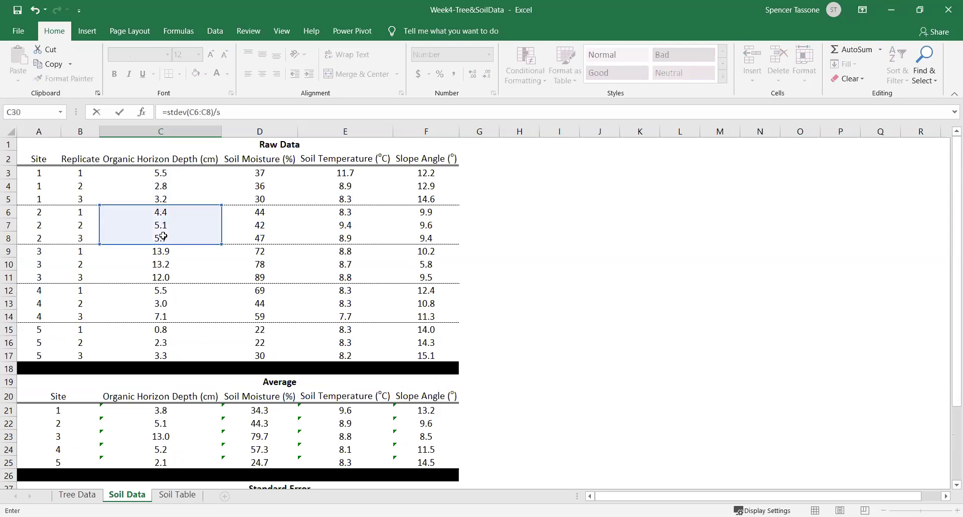
type("qrt(3)")
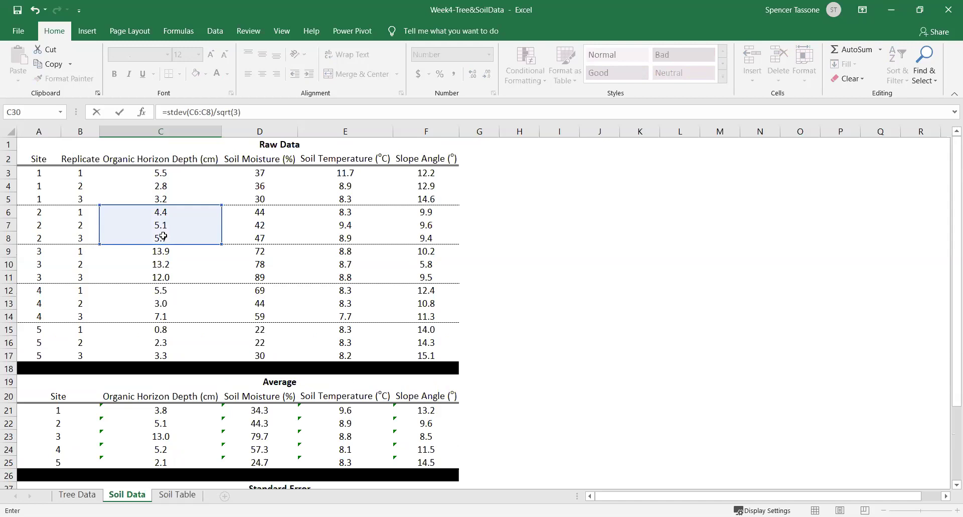
key("Return")
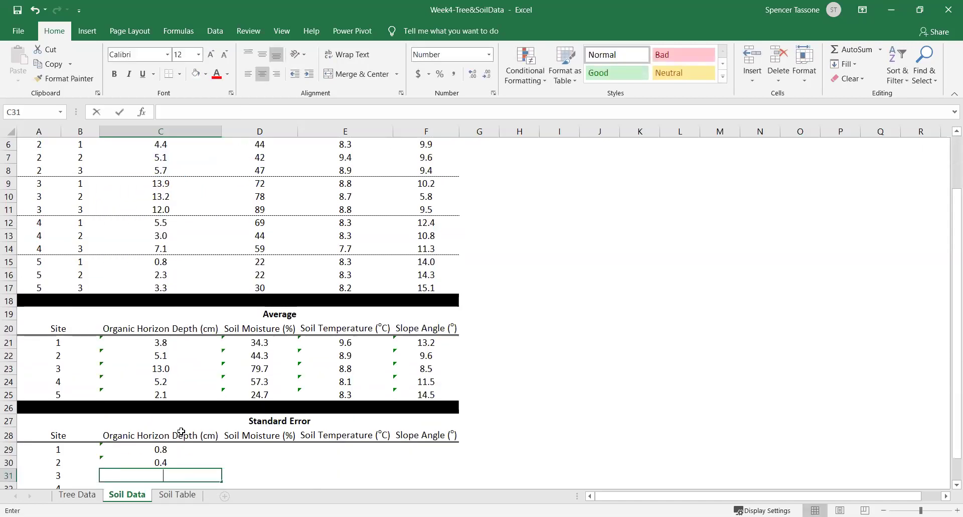
Calculate site 3's organic horizon depth standard error in C31 with =STDEV(C9:C11)/SQRT(3)
type("=stdev(")
left_click(166, 183)
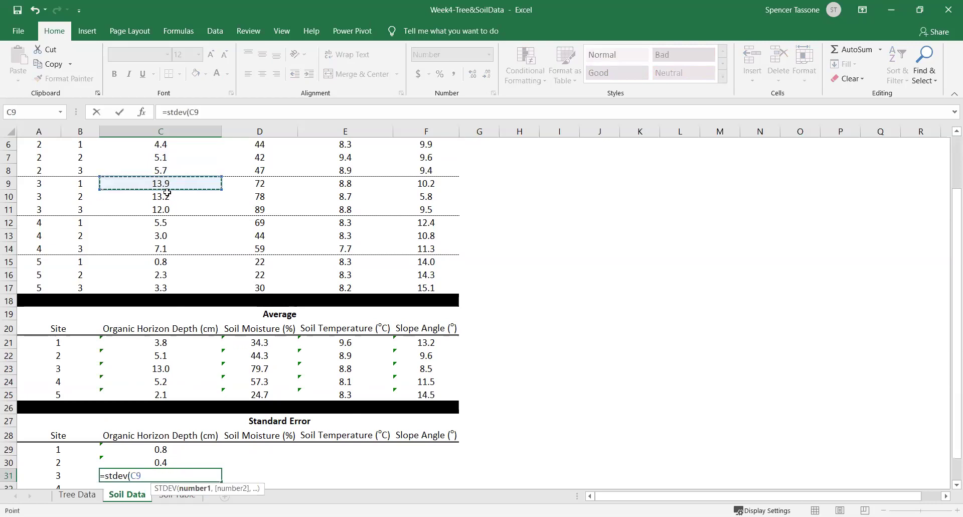
left_click_drag(167, 193, 169, 206)
type(")")
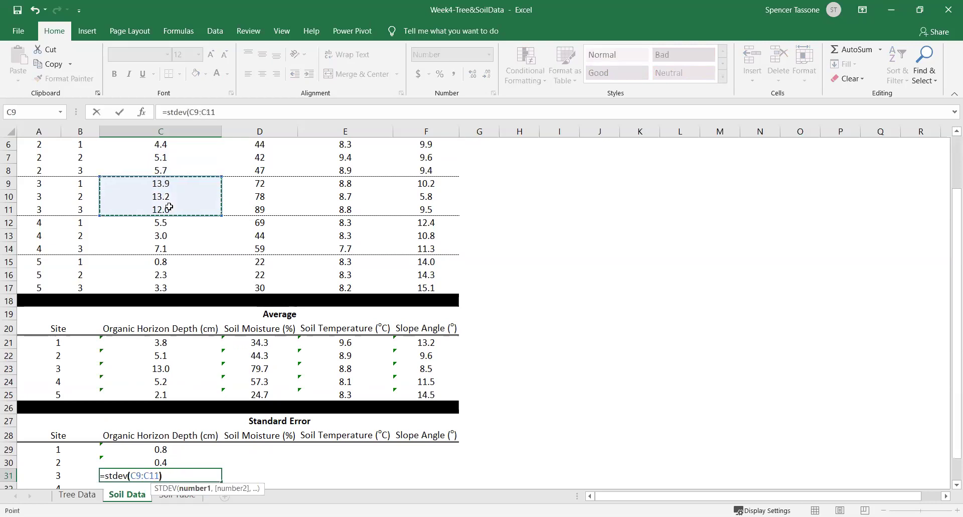
key("Return")
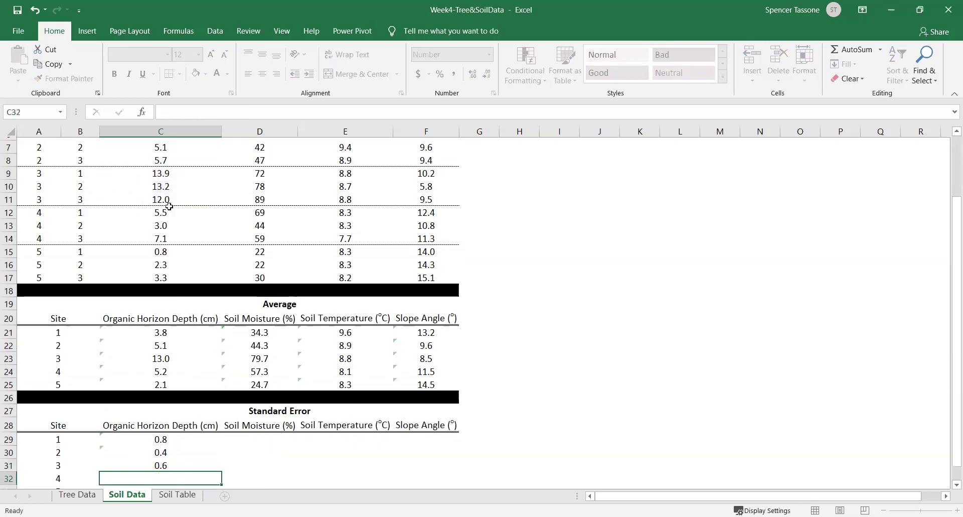
Calculate site 4's organic horizon depth standard error in C32 with =STDEV(C12:C14)/SQRT(3)
type("=")
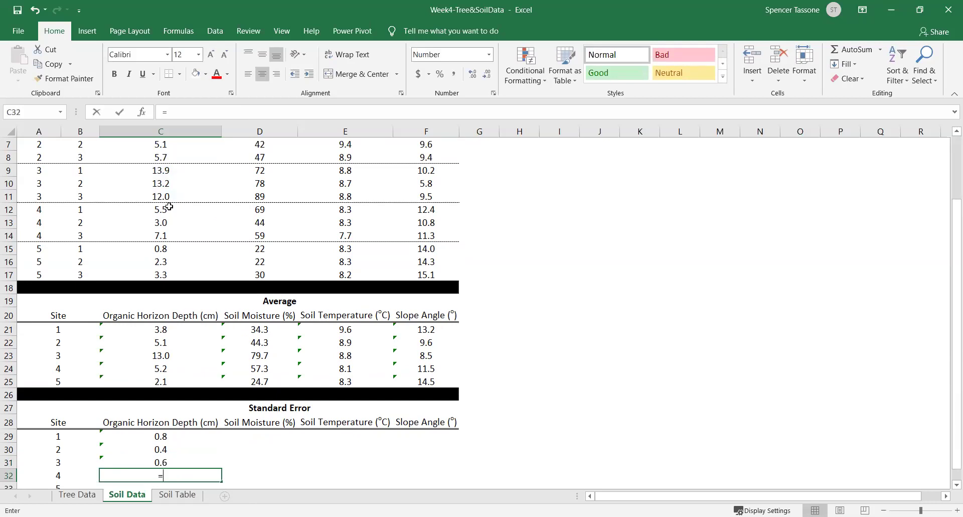
type("stdev(")
left_click_drag(170, 214, 170, 230)
type(")/")
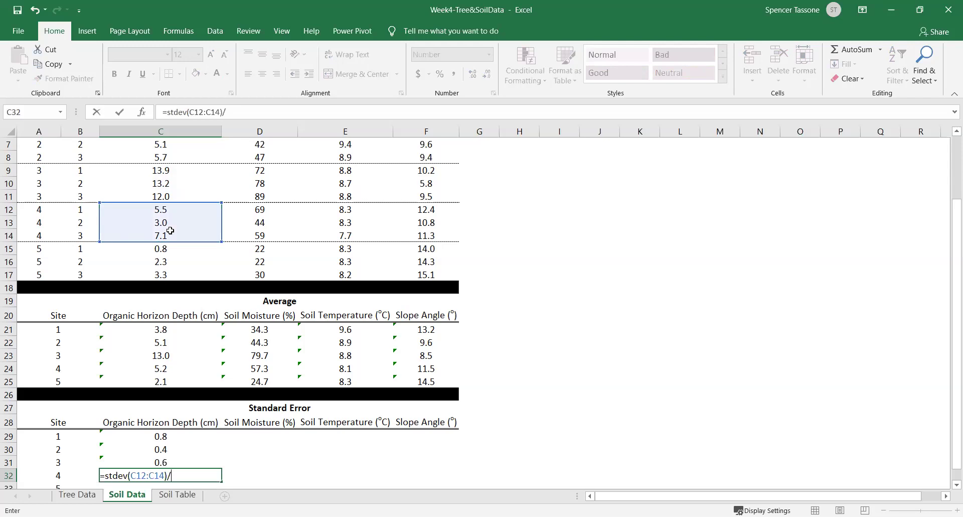
type("sqrt(3)")
key("Return")
Calculate site 5's organic horizon depth standard error in C33 with =STDEV(C15:C17)/SQRT(3)
type("=s")
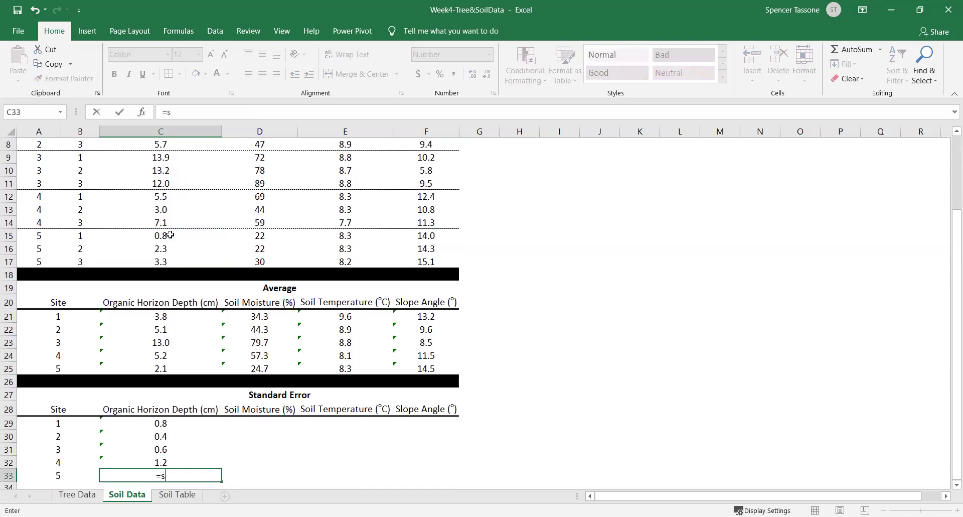
type("tdev(")
left_click(170, 235)
left_click_drag(170, 247, 171, 262)
type(")/s")
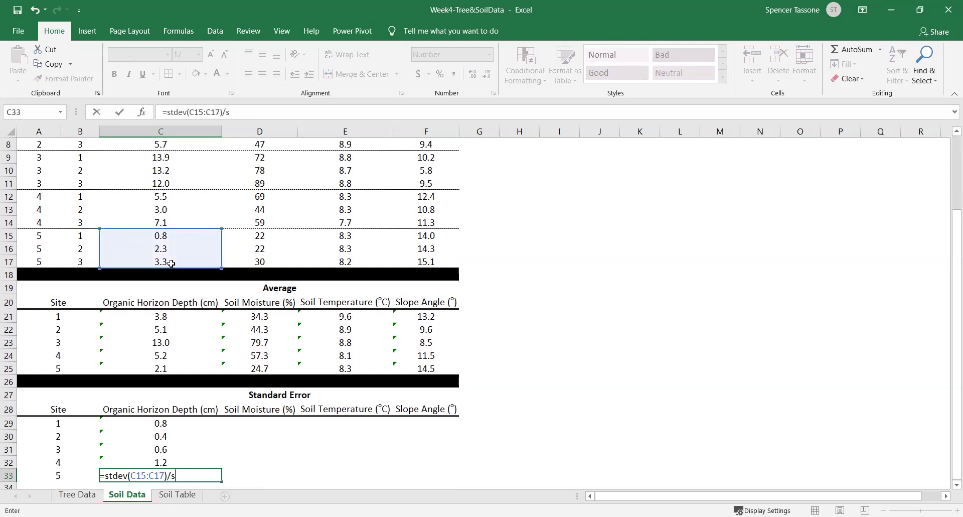
type("qrt(3")
type(")")
key("Return")
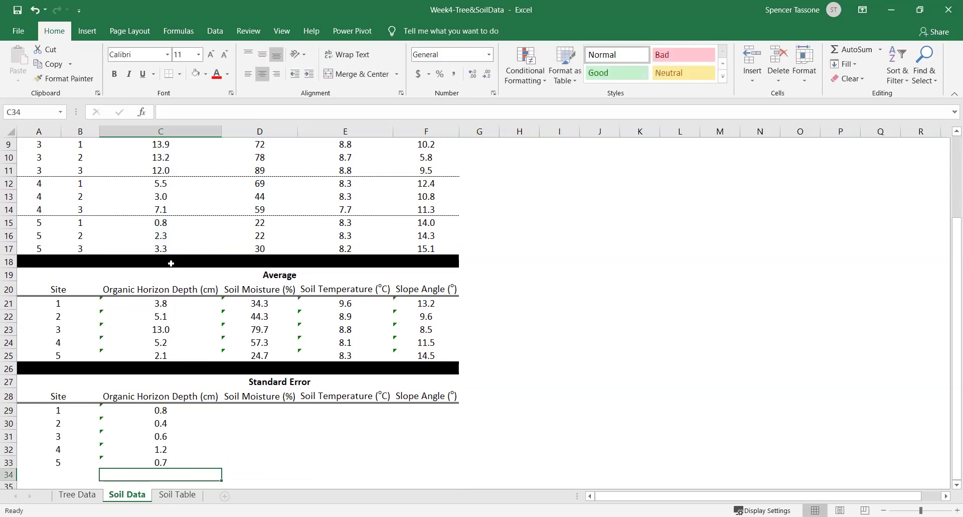
Fill the standard error formulas in C29:C33 across to column F for the remaining soil variables
left_click(169, 409)
left_click_drag(170, 410, 170, 461)
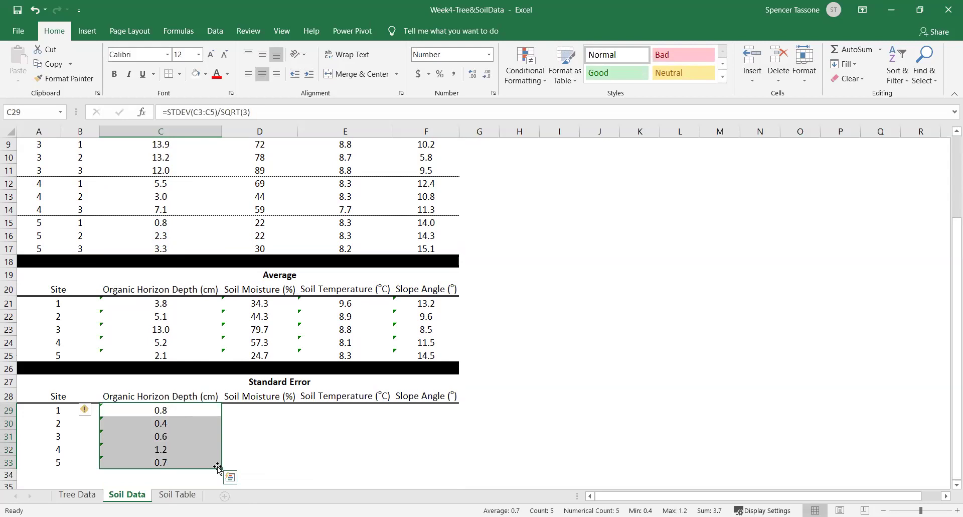
mouse_move(221, 467)
left_mouse_down()
mouse_move(431, 449)
mouse_move(383, 447)
mouse_move(437, 462)
left_mouse_up()
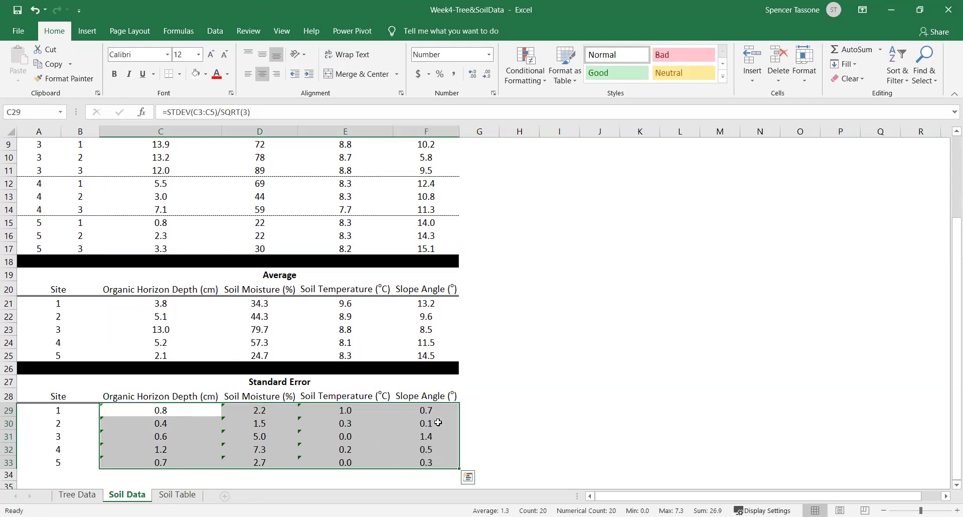
Check that the copied standard error formula for site 2's slope angle in F30 references the correct replicate rows
left_click(436, 421)
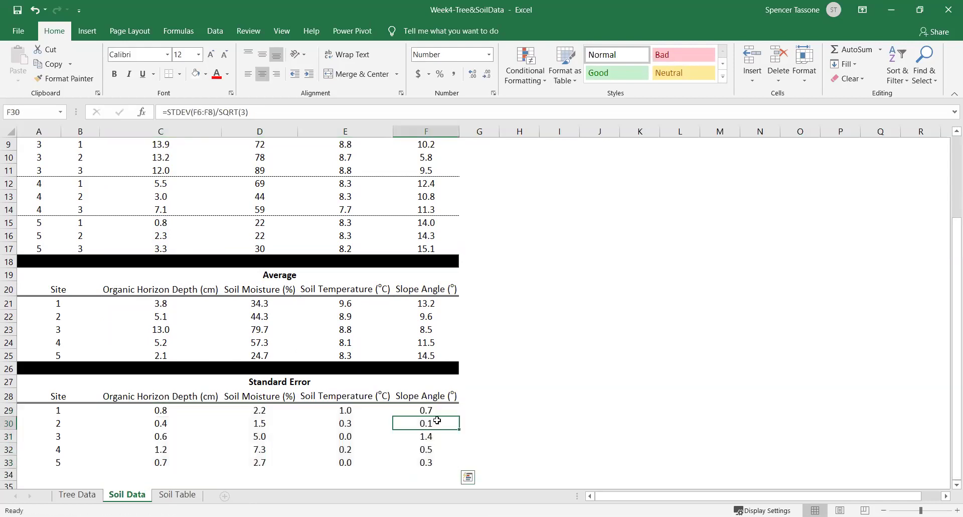
left_click(410, 112)
scroll(508, 250, "up", 3)
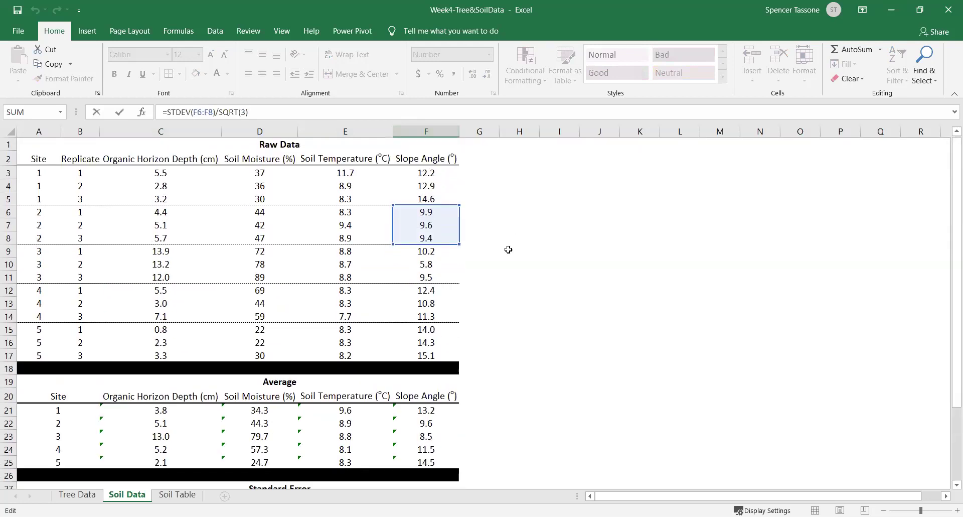
scroll(508, 249, "down", 3)
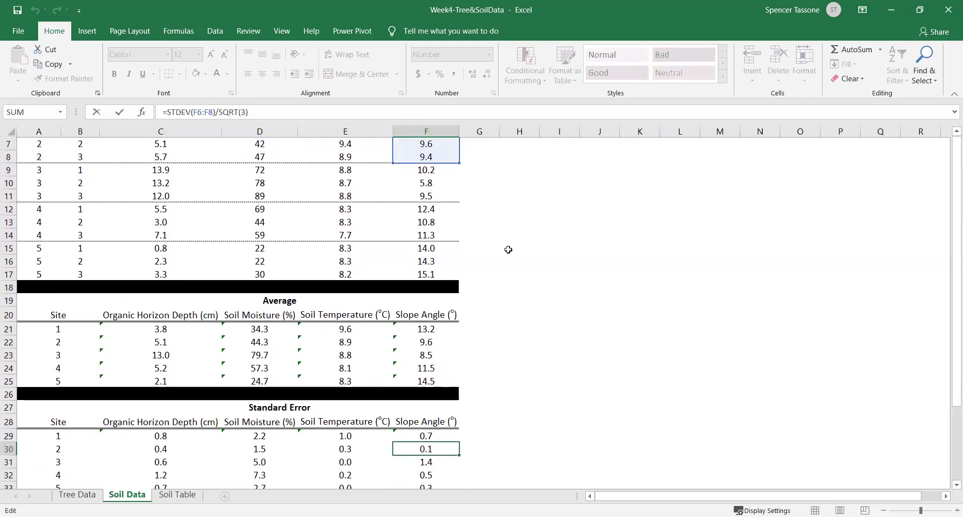
scroll(508, 249, "down", 1)
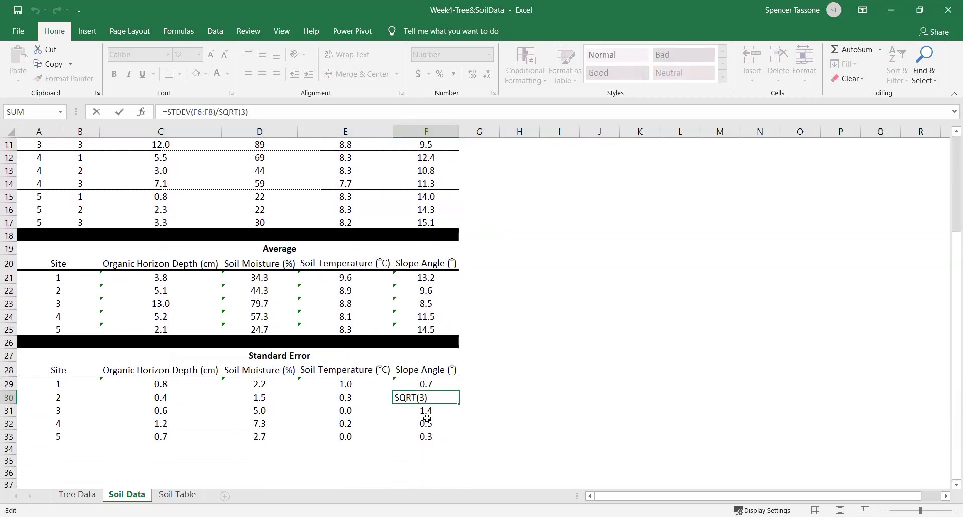
scroll(500, 352, "up", 3)
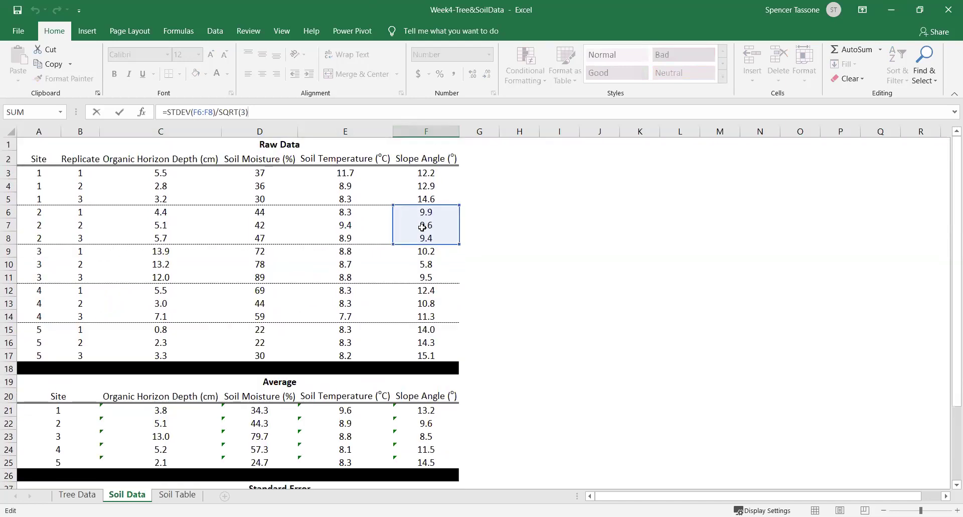
key("Return")
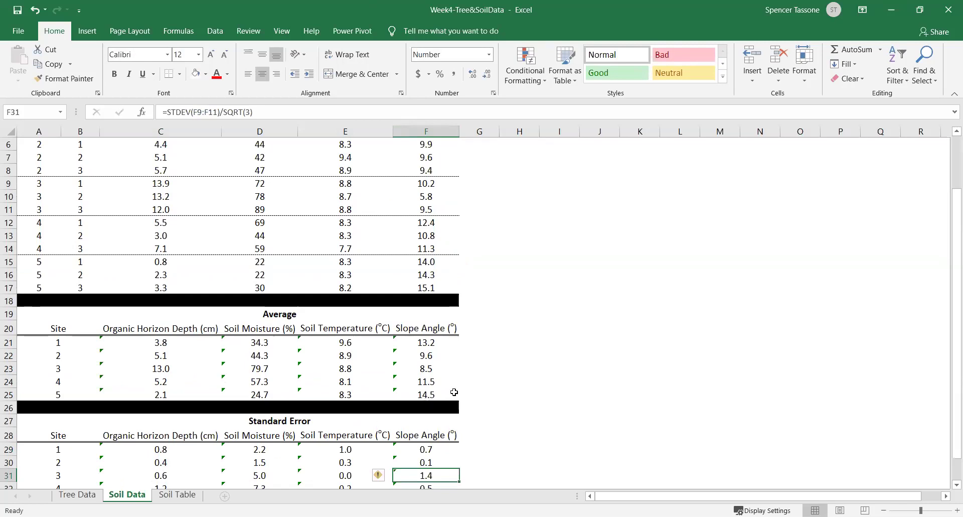
Insert a clustered column chart of the average organic horizon depths in C20:C25 and place it beside the raw data table
scroll(550, 302, "up", 2)
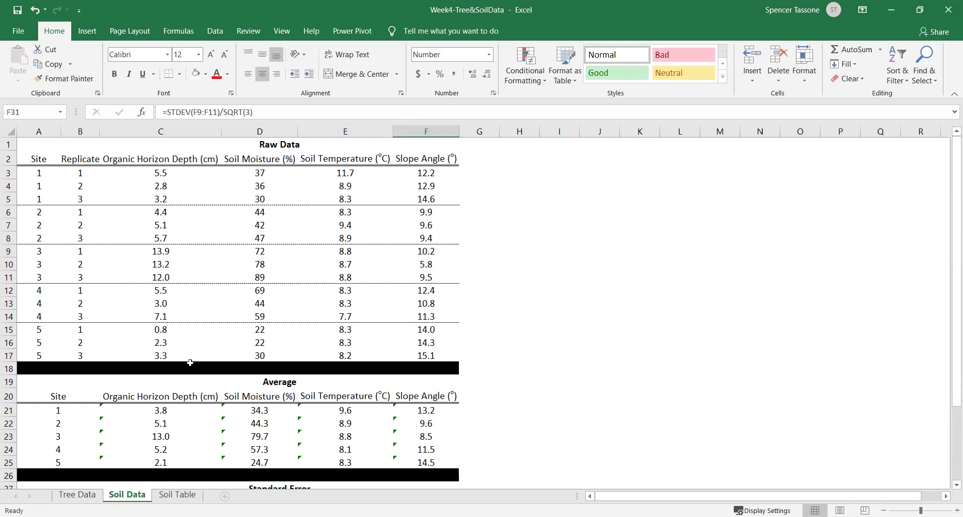
left_click_drag(150, 397, 150, 461)
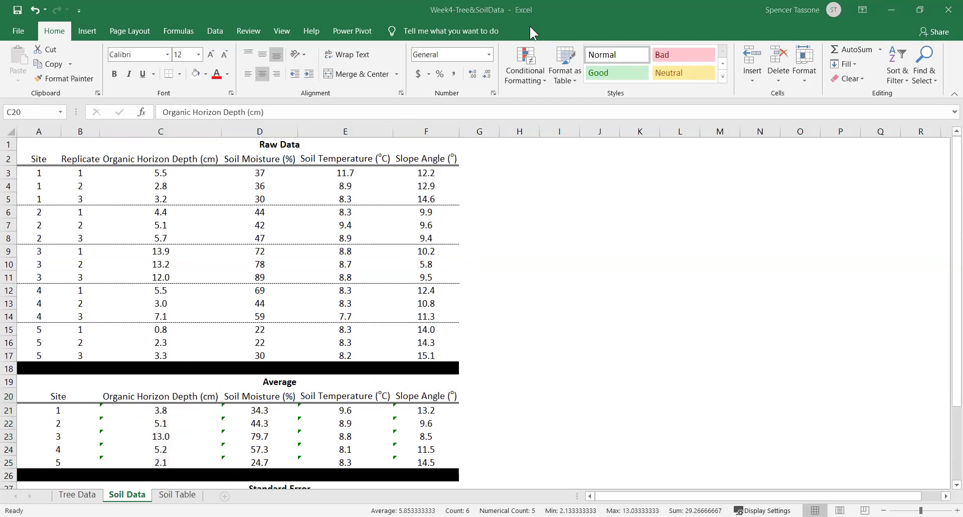
left_click(80, 30)
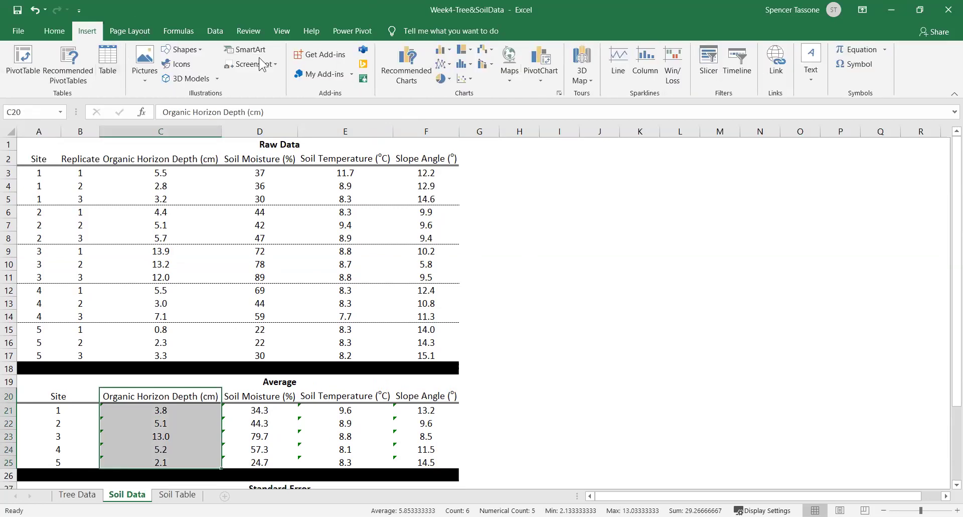
left_click(412, 61)
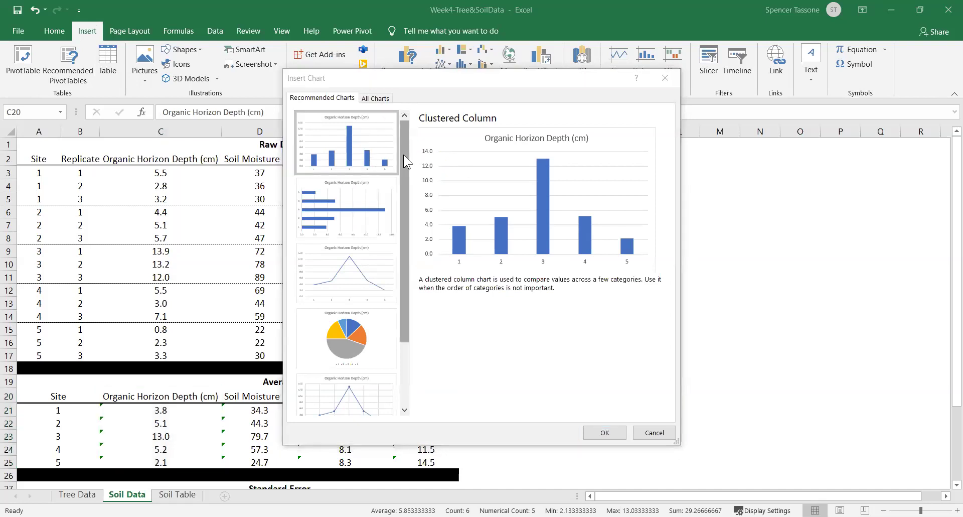
left_click(381, 99)
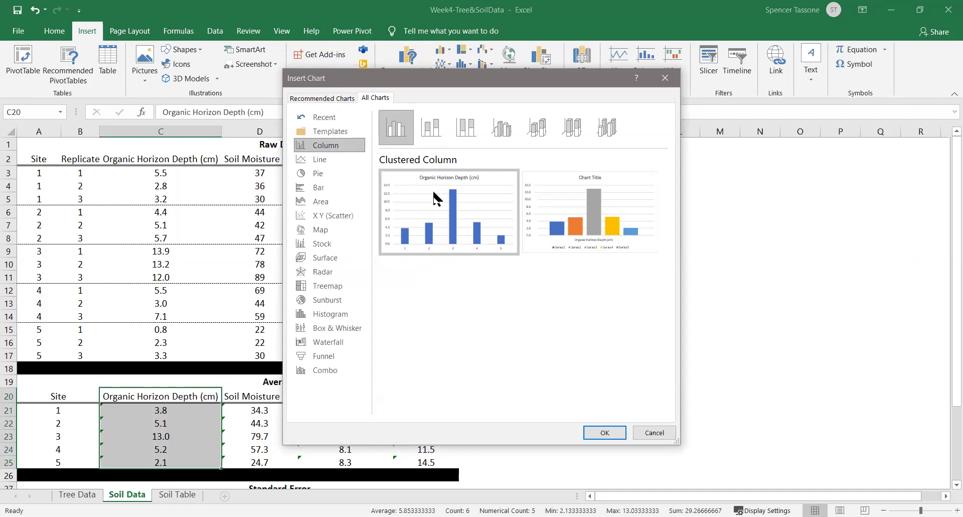
mouse_move(435, 195)
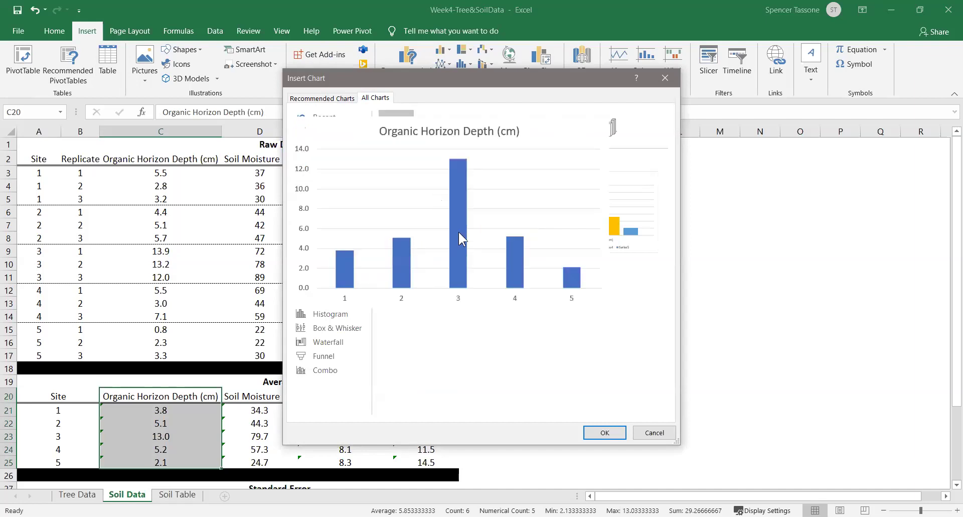
left_click(596, 434)
left_click_drag(361, 235, 523, 190)
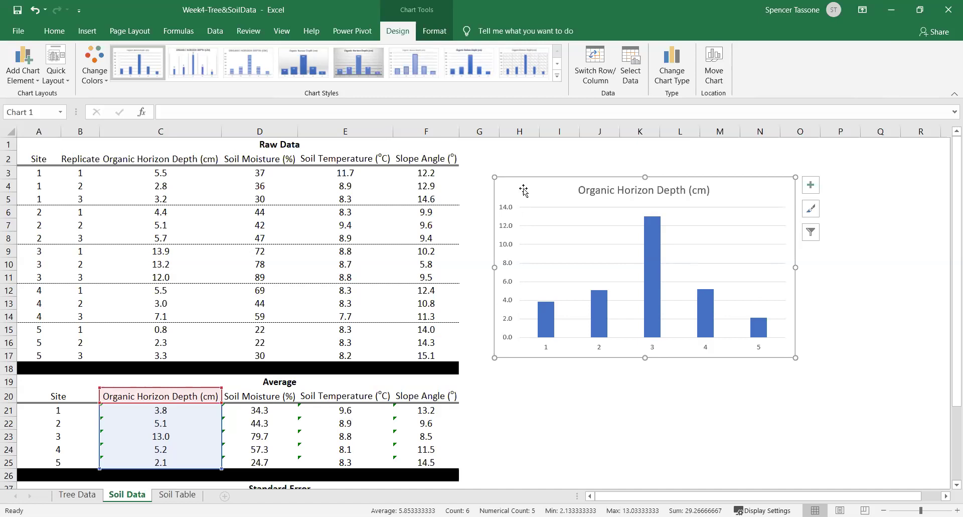
Delete the chart's title and its horizontal gridlines
left_click(606, 189)
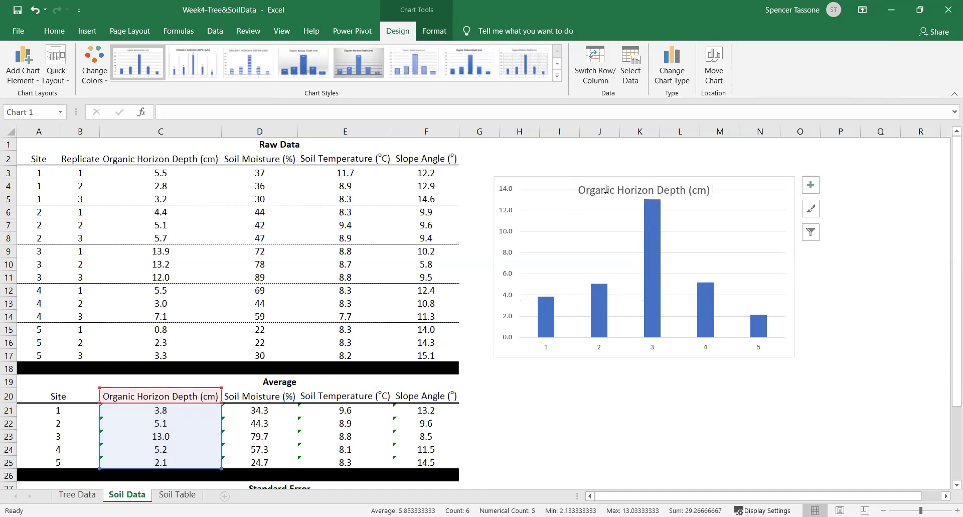
key("Delete")
left_click(596, 207)
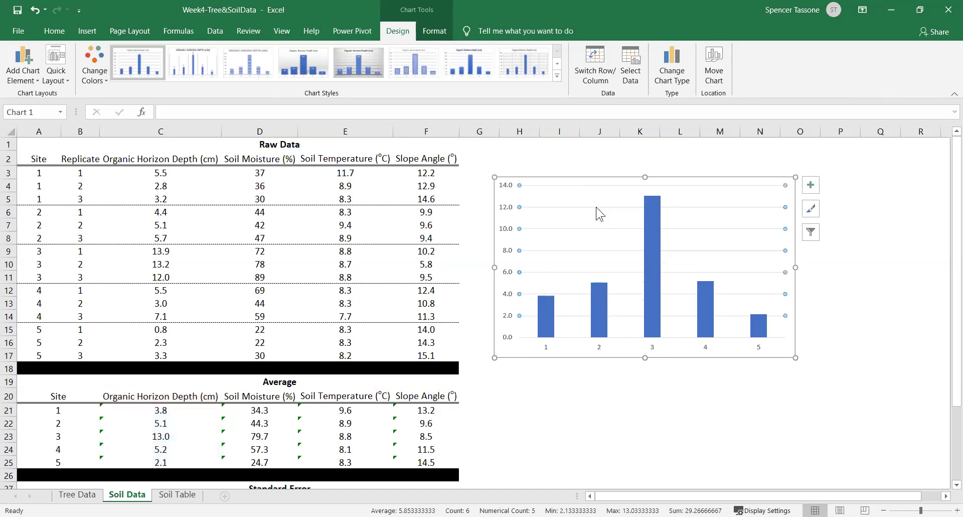
key("Delete")
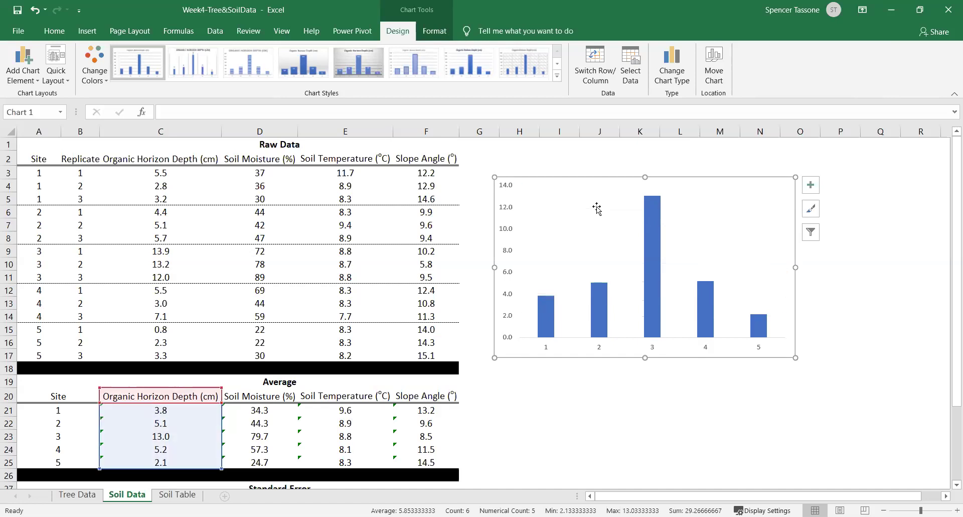
Format the chart's horizontal axis with a solid black line
left_click(652, 344)
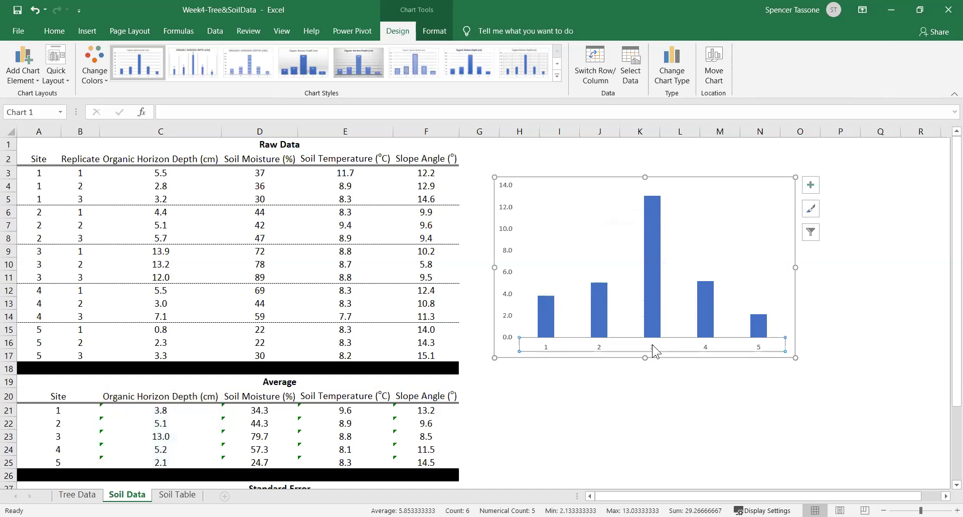
right_click(652, 345)
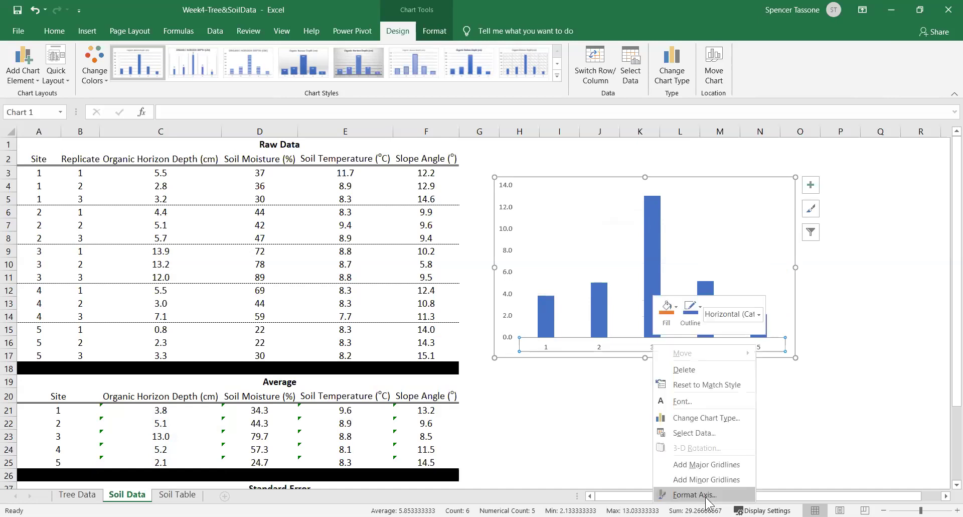
left_click(705, 494)
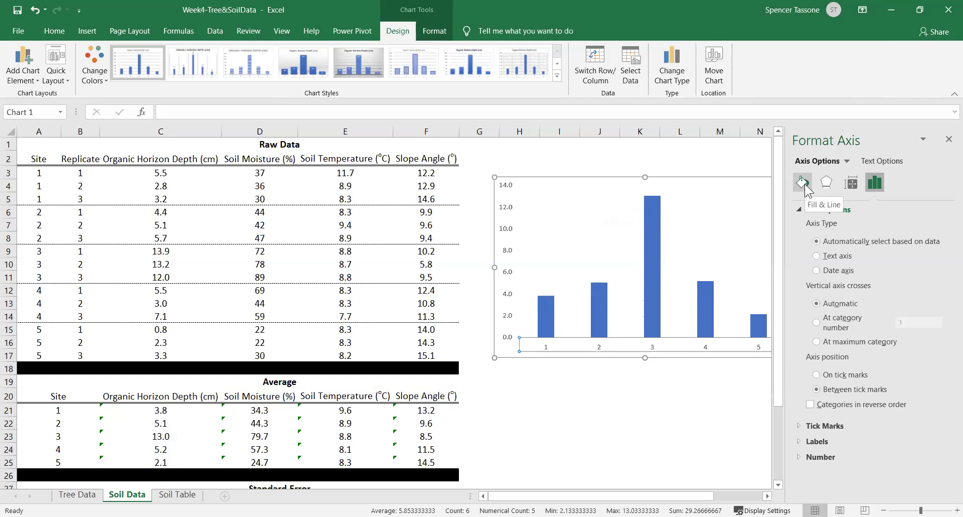
left_click(804, 183)
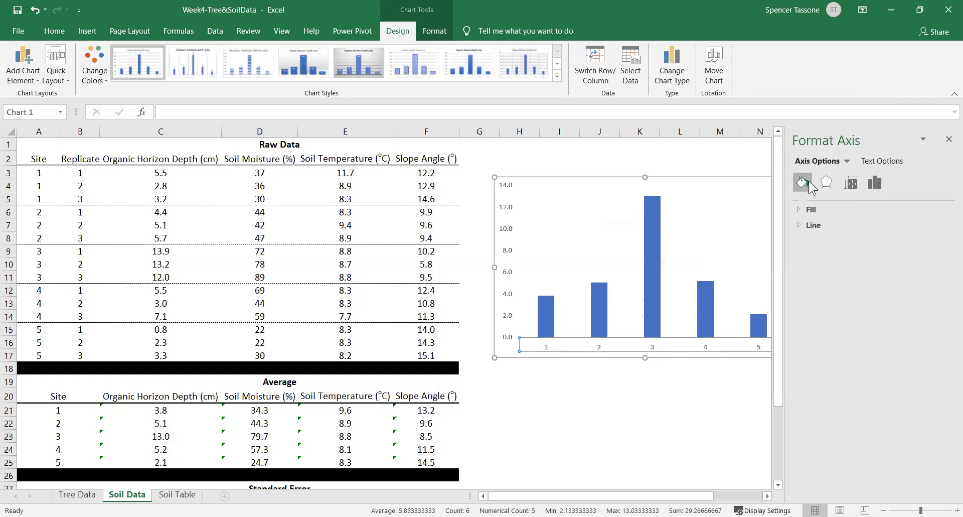
left_click(812, 225)
left_click(821, 256)
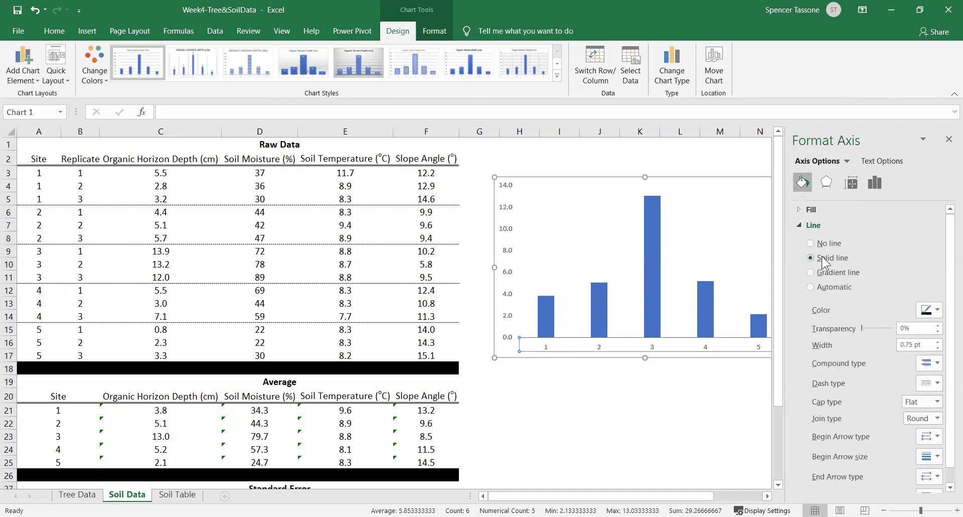
left_click(931, 311)
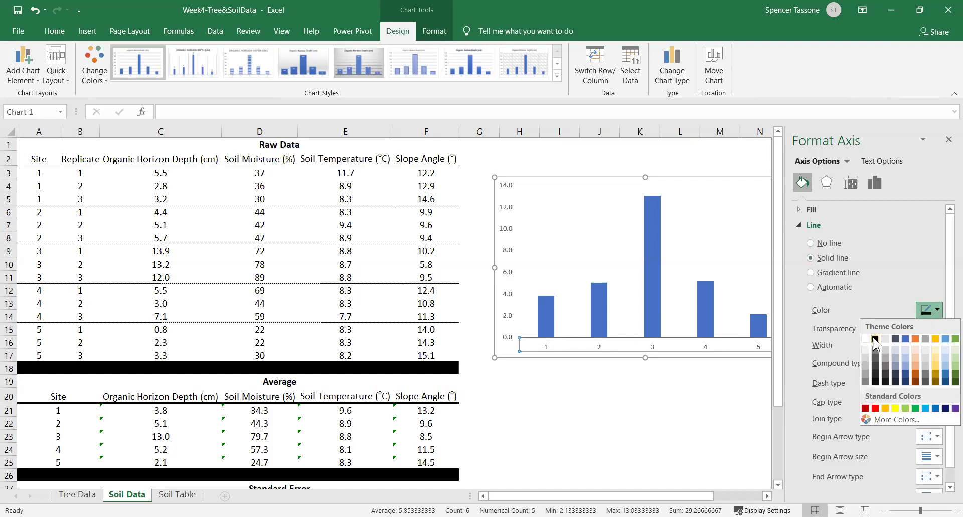
left_click(875, 340)
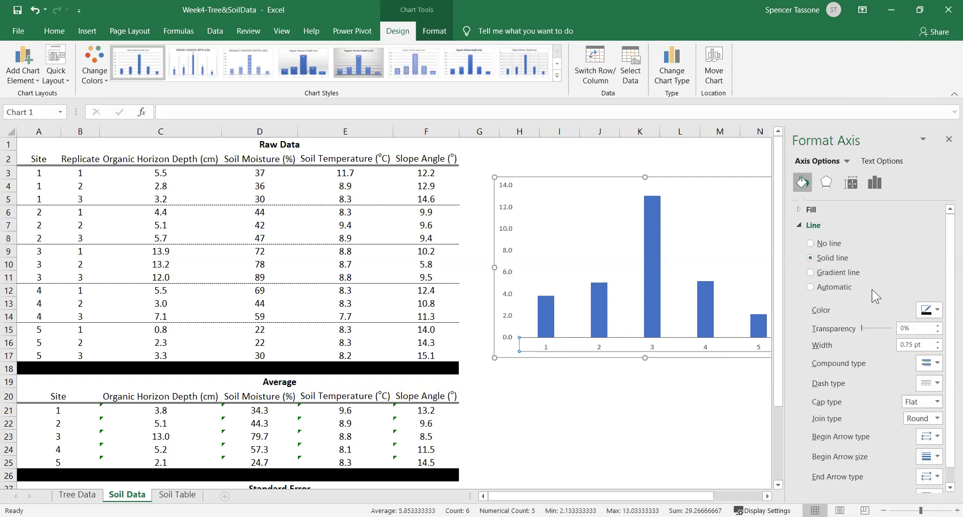
Set the horizontal axis's major tick marks to Outside and its labels to black 12-point text
left_click(875, 188)
left_click(848, 424)
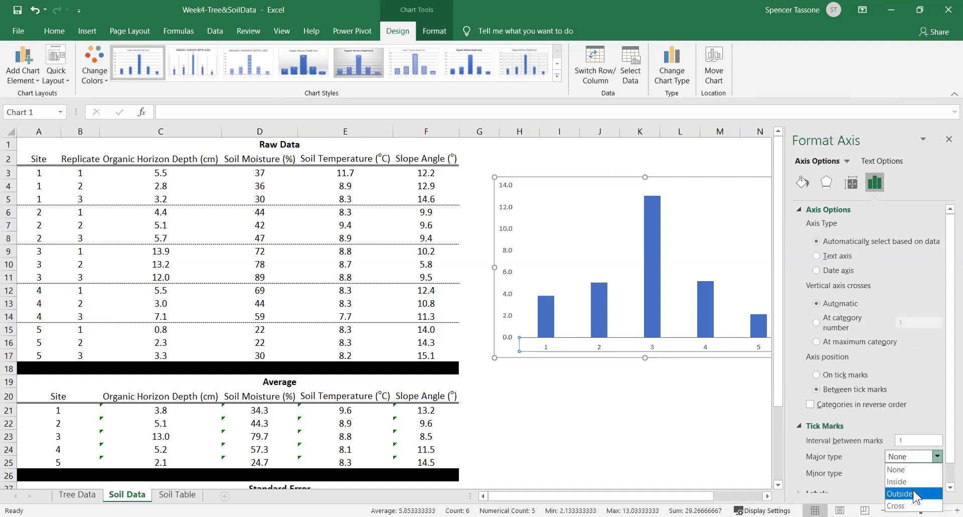
left_click(913, 493)
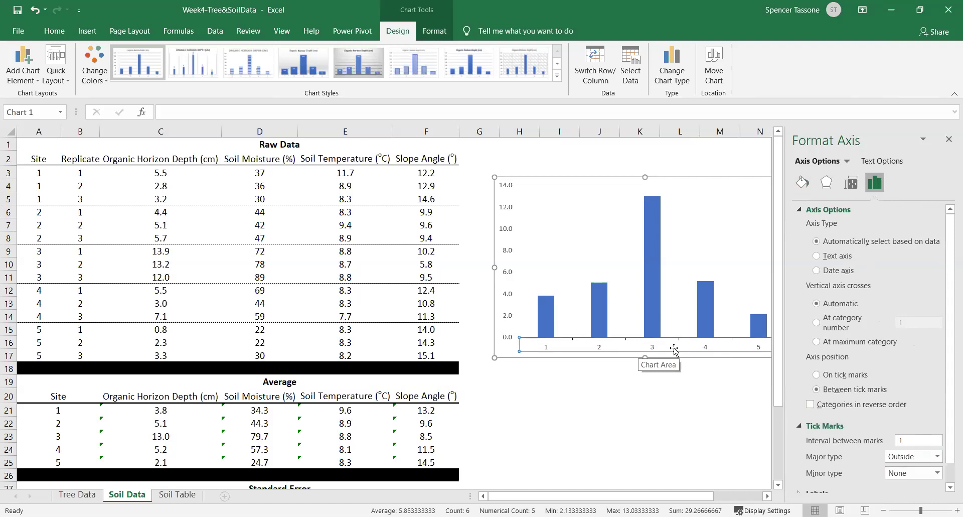
left_click(58, 29)
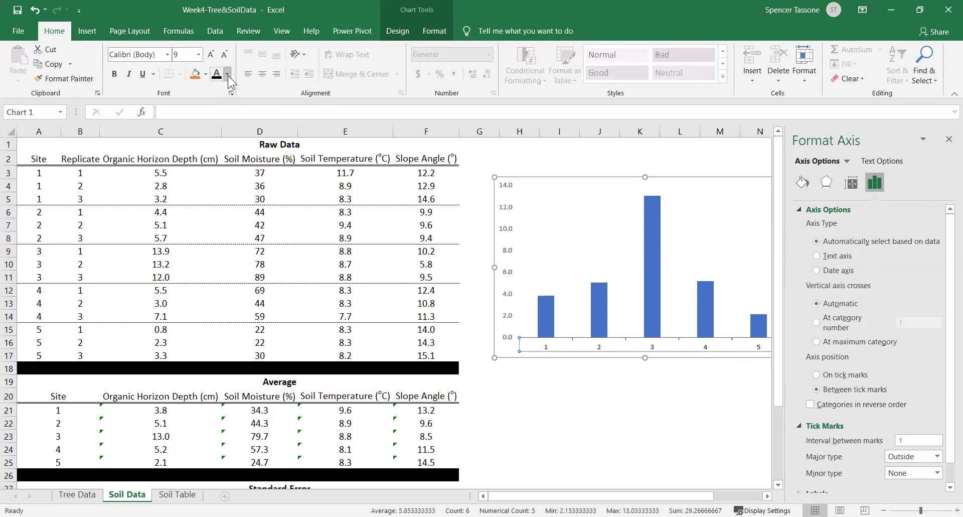
left_click(198, 55)
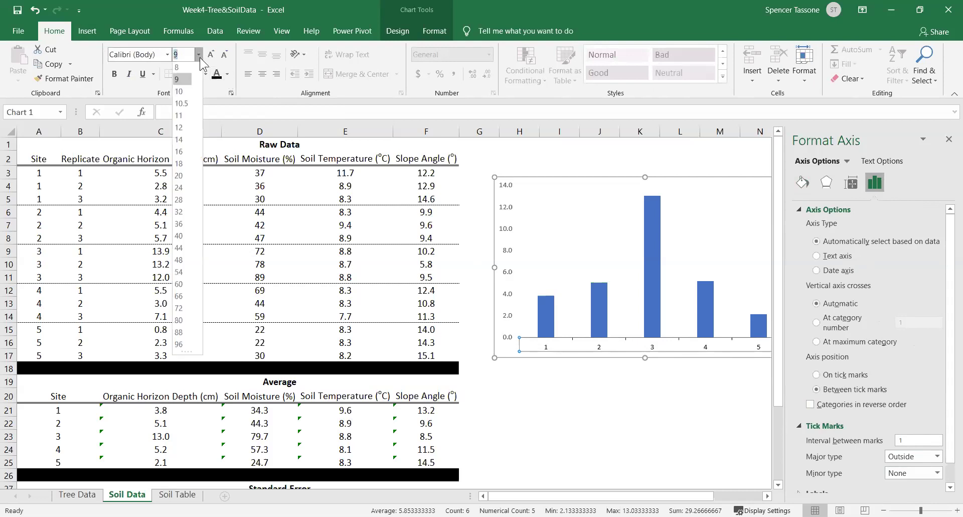
left_click(178, 127)
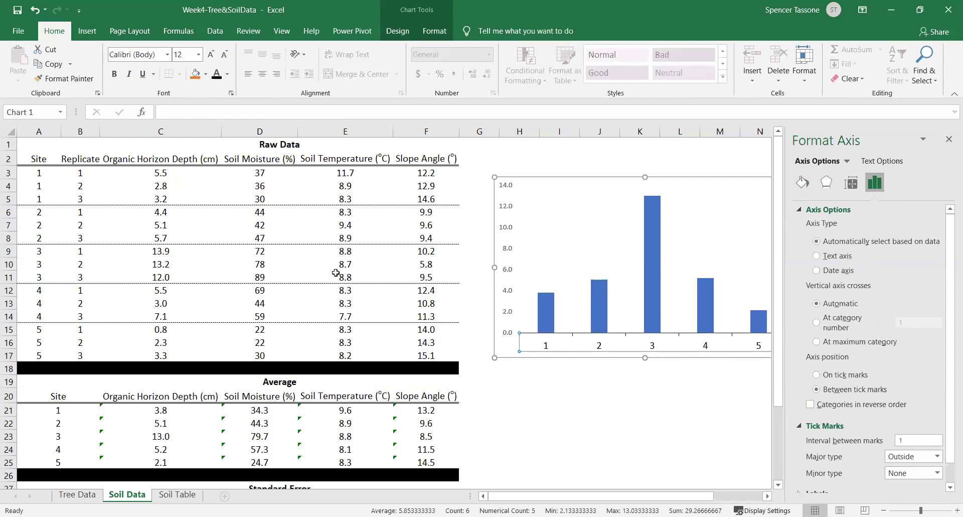
Format the chart's vertical axis with a solid black line
left_click(508, 251)
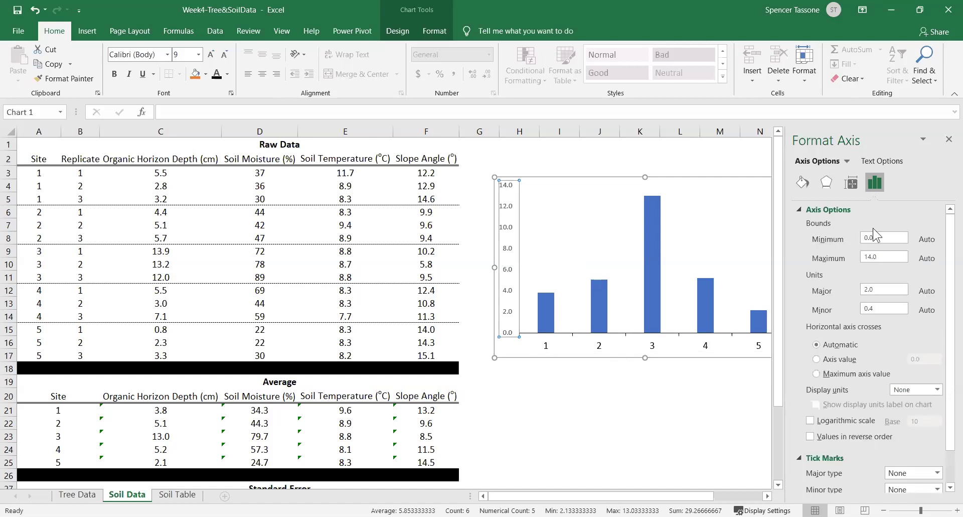
left_click(801, 182)
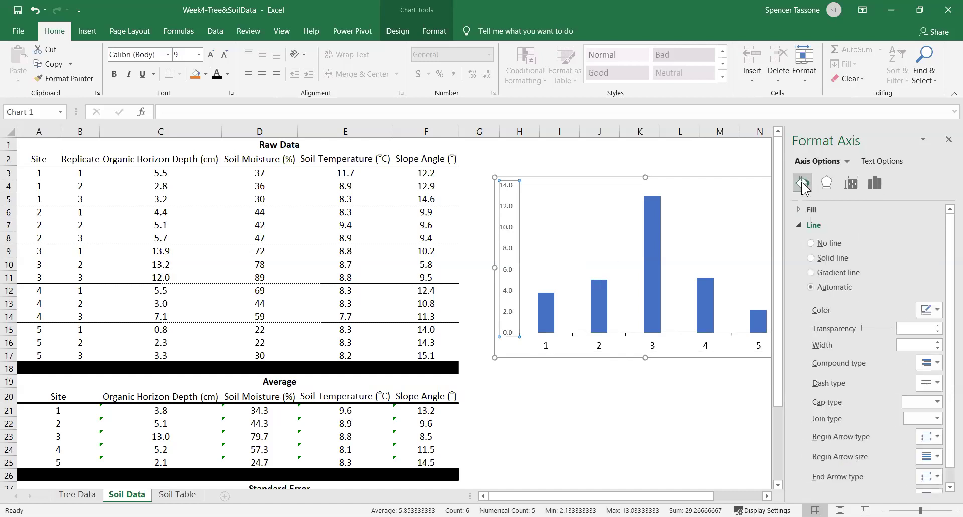
left_click(826, 257)
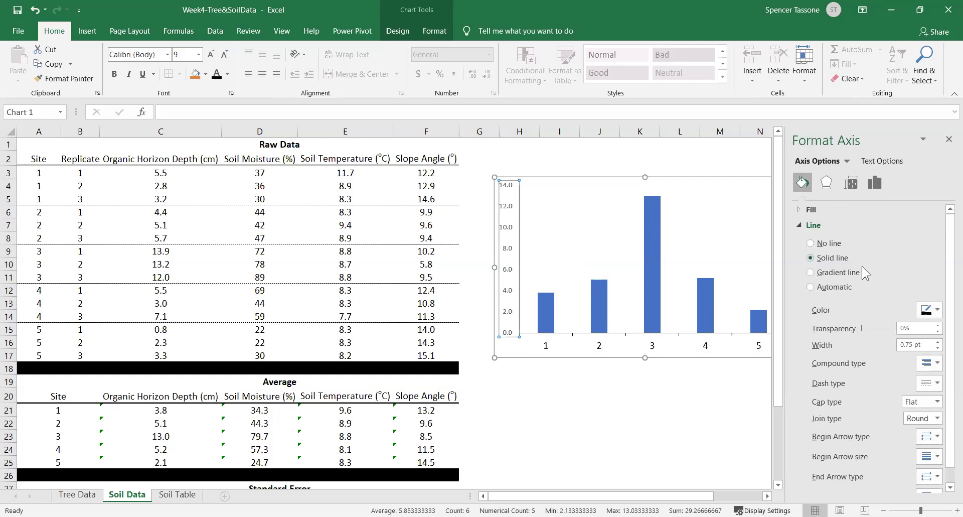
left_click(934, 311)
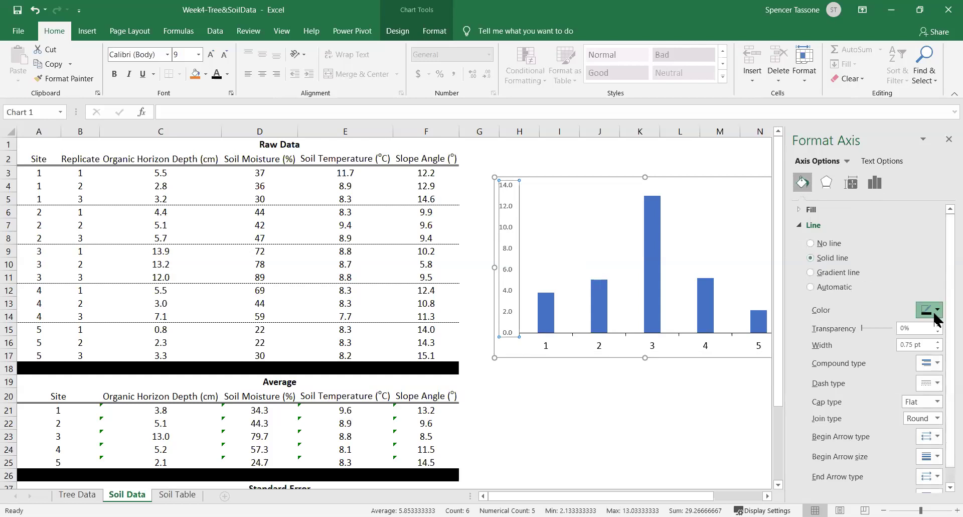
Set the vertical axis's major tick marks to Outside and its label font size to 12
left_click(876, 186)
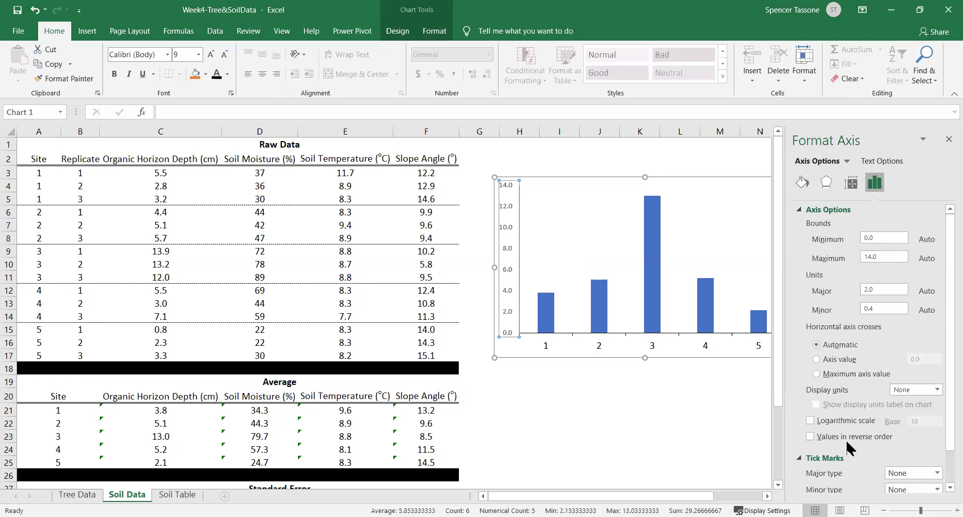
left_click(904, 470)
left_click(909, 444)
left_click(198, 54)
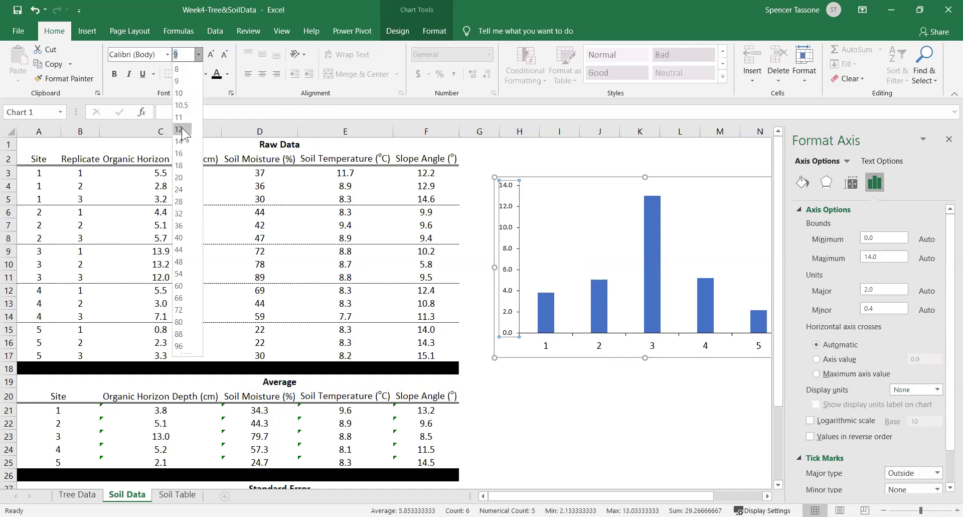
left_click(185, 133)
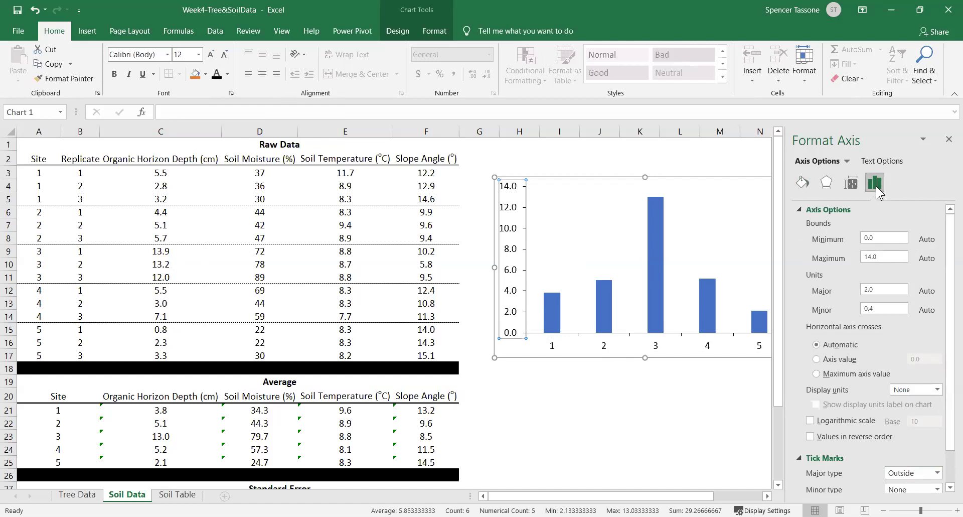
Set the vertical axis's number format to 0 decimal places
scroll(950, 306, "down", 2)
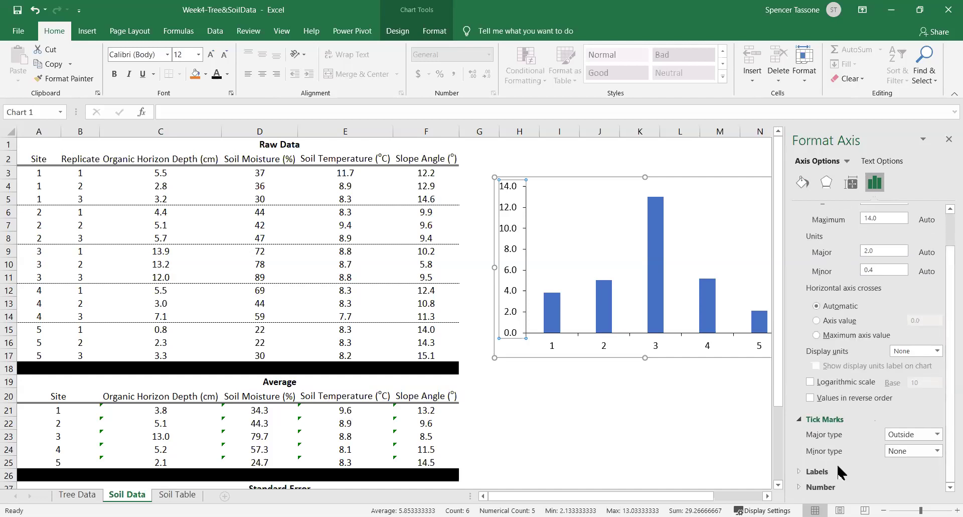
left_click(825, 487)
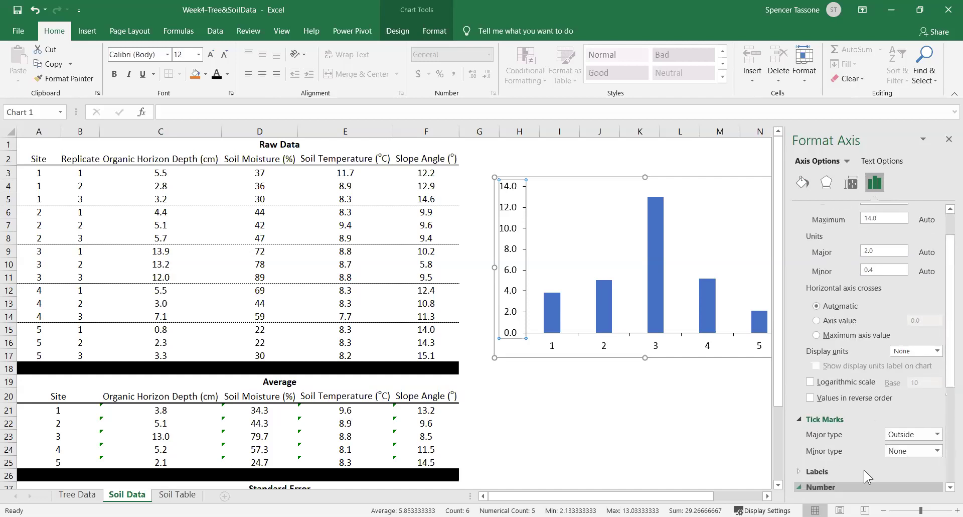
scroll(864, 470, "down", 8)
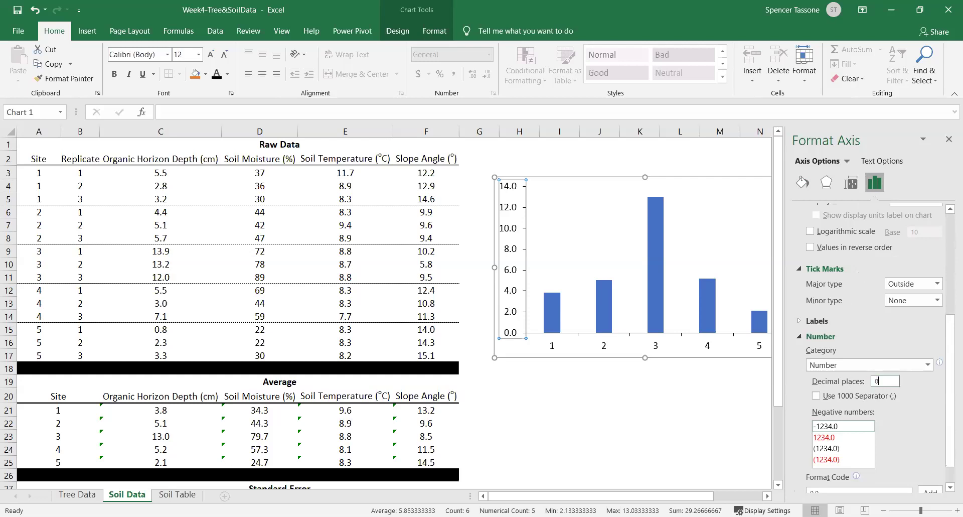
key("Return")
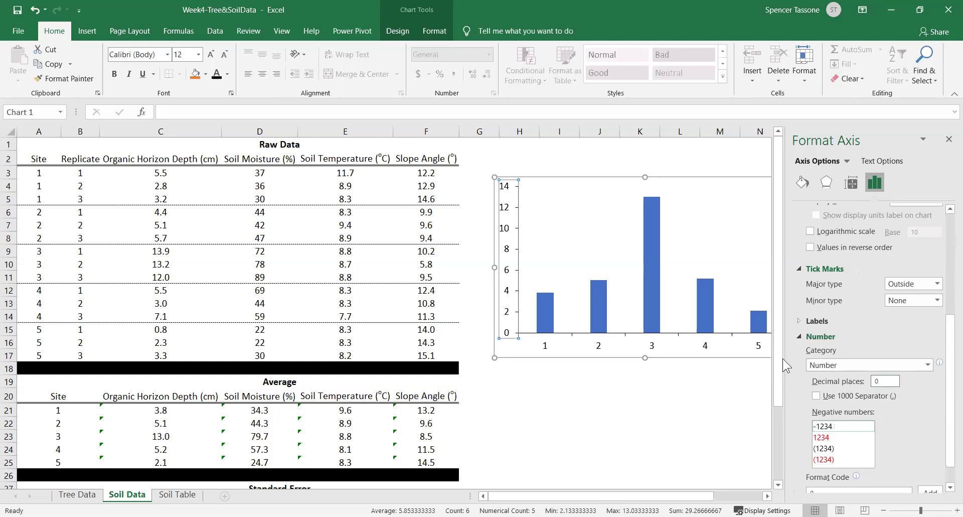
scroll(726, 384, "right", 2)
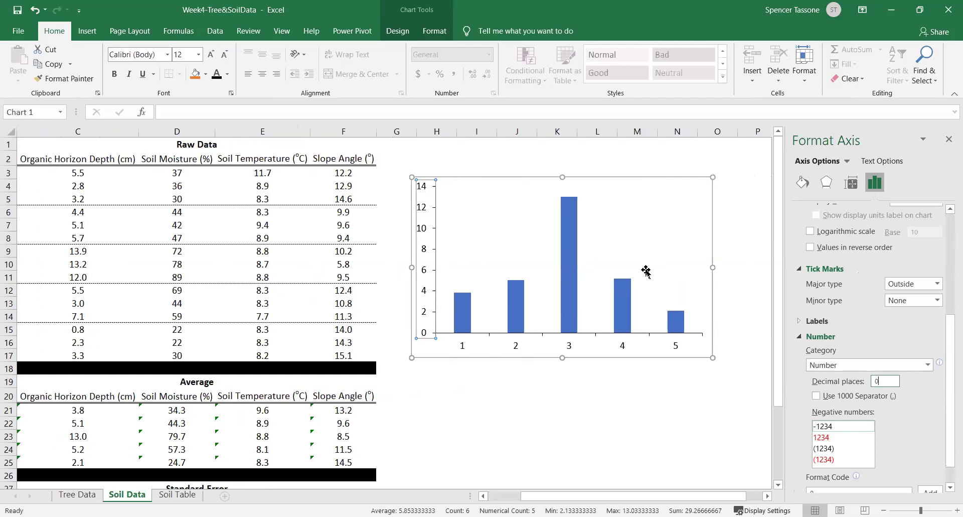
left_click(491, 225)
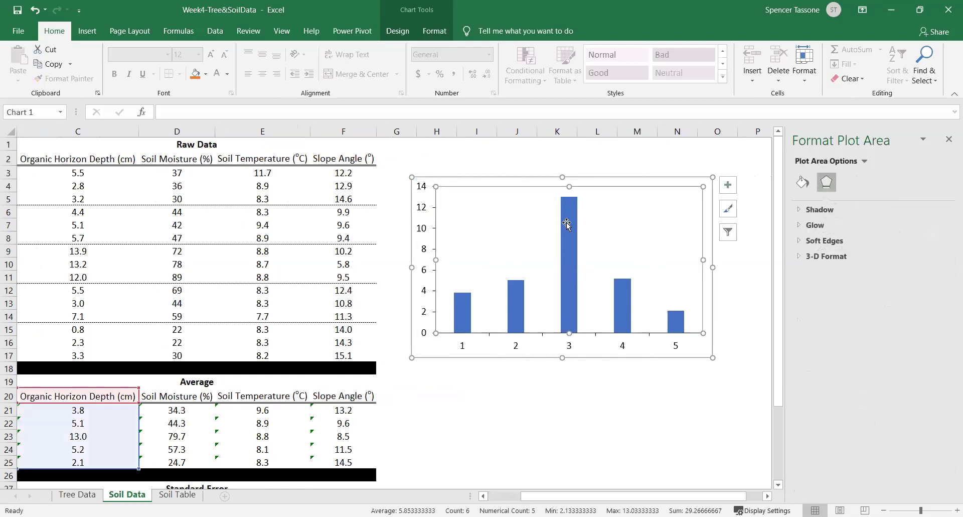
Give the chart's plot area a solid black border
left_click(803, 183)
left_click(827, 259)
left_click(928, 310)
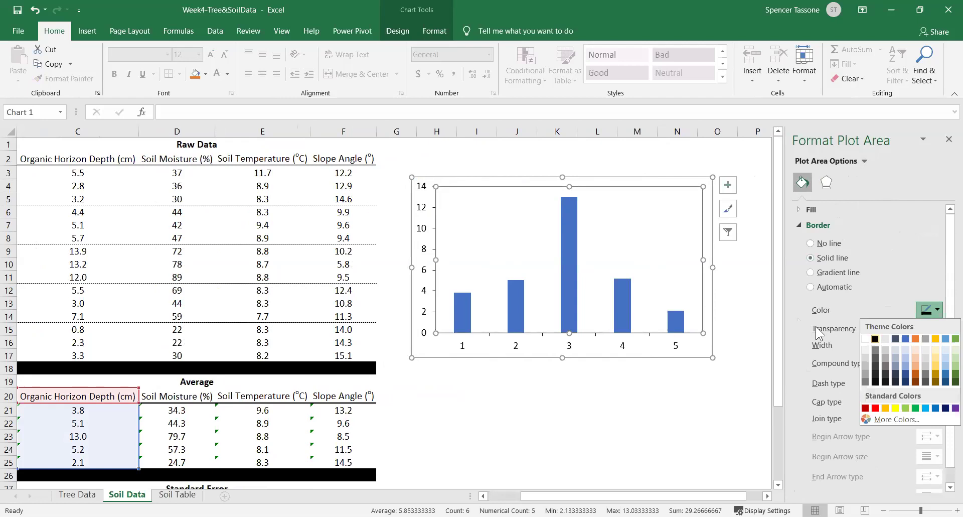
left_click(876, 341)
left_click(740, 313)
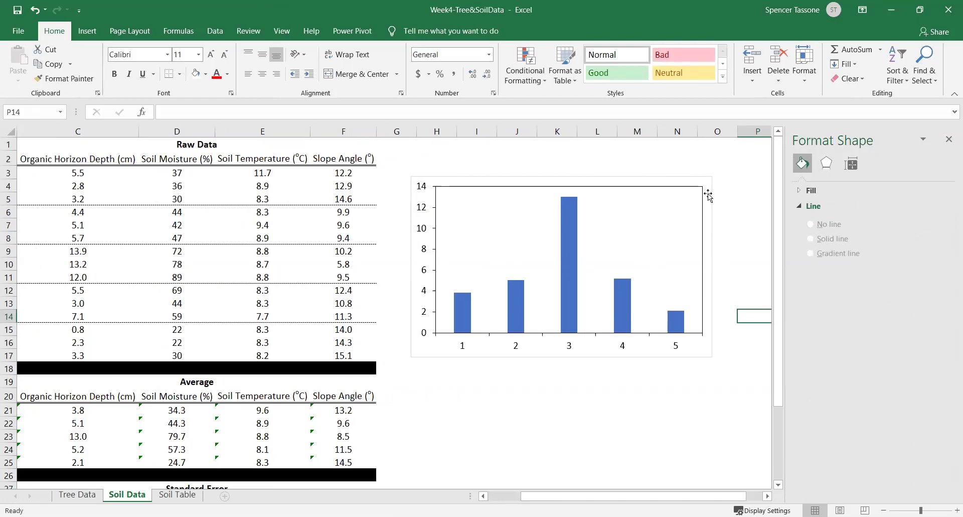
Remove the outer border from the chart area by setting it to No line
left_click(708, 194)
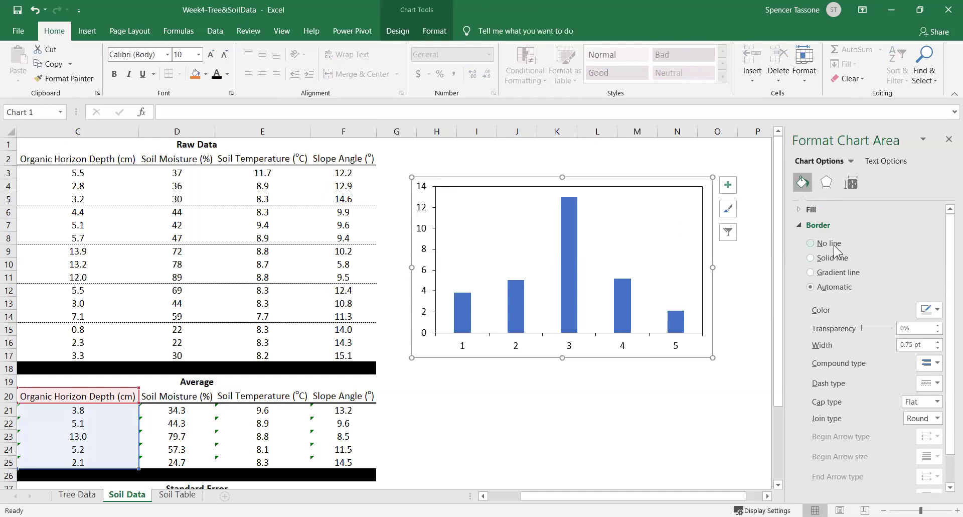
left_click(830, 244)
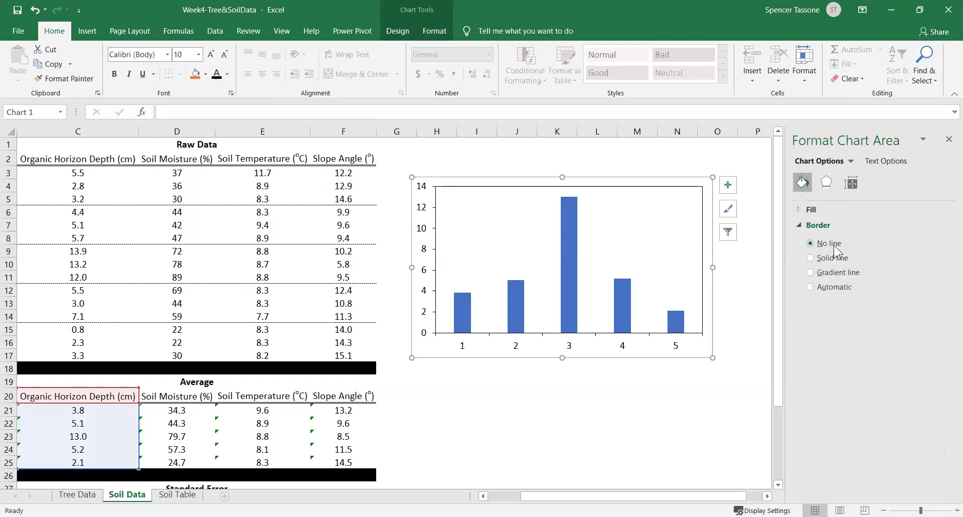
left_click(735, 300)
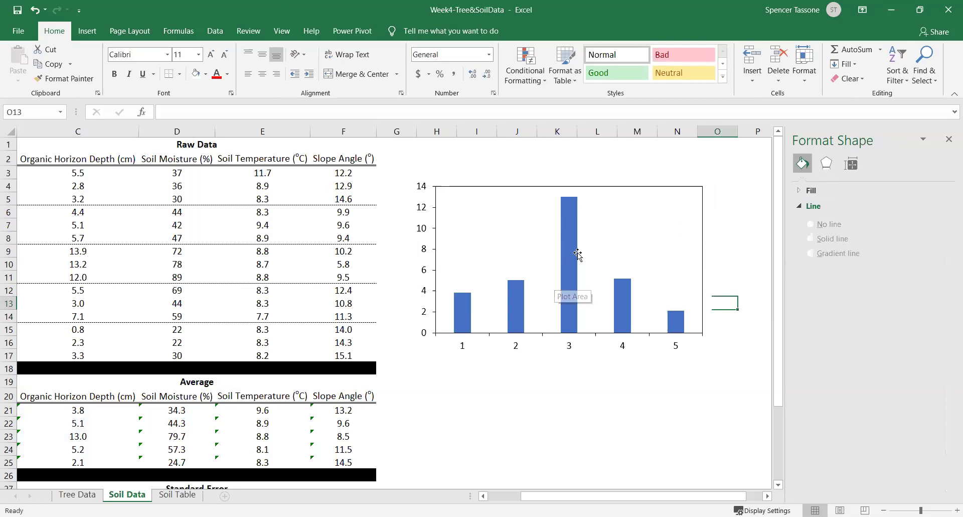
Outline the organic horizon depth columns with a solid black border
mouse_move(570, 272)
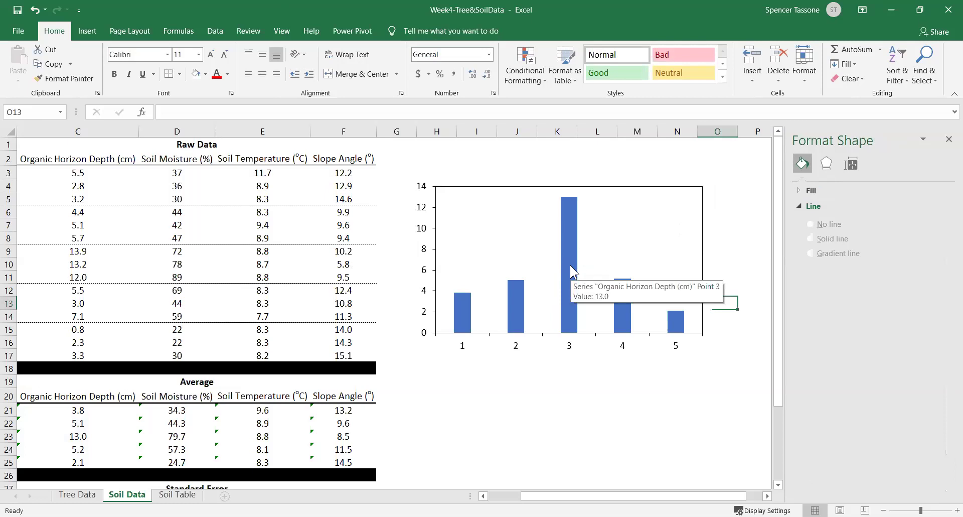
left_click(570, 266)
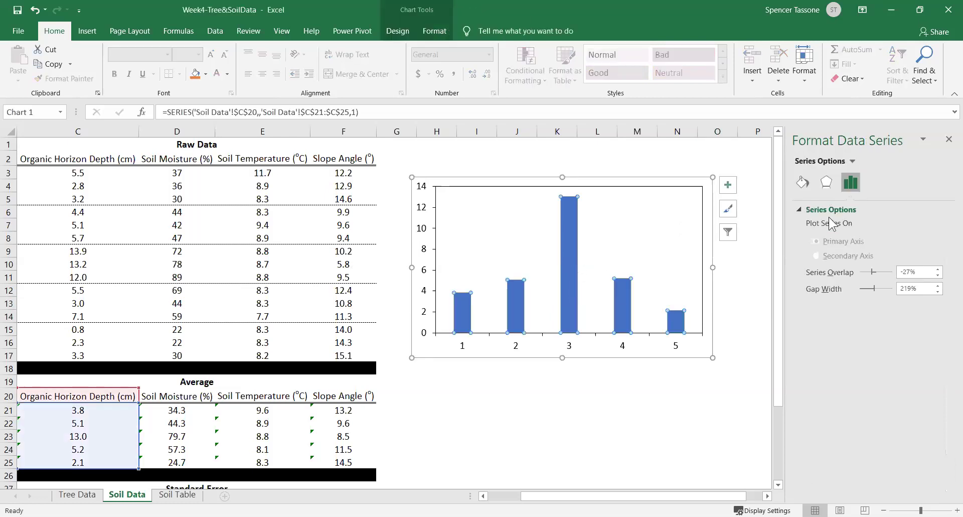
left_click(801, 182)
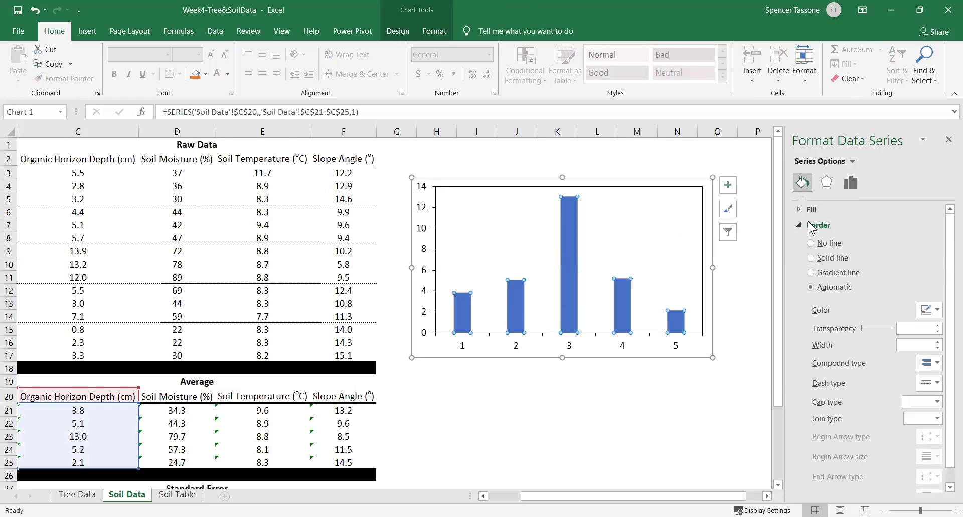
left_click(831, 259)
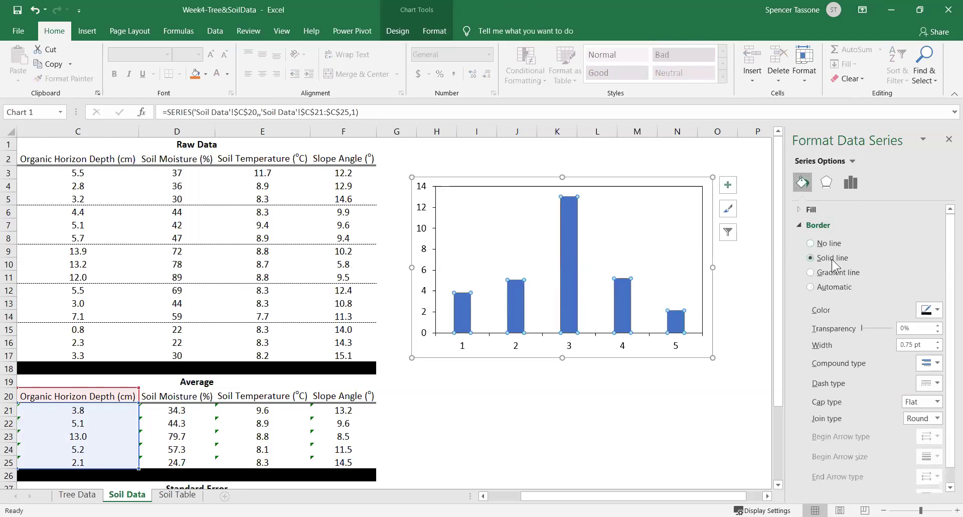
Fill the organic horizon depth columns with solid white
left_click(817, 211)
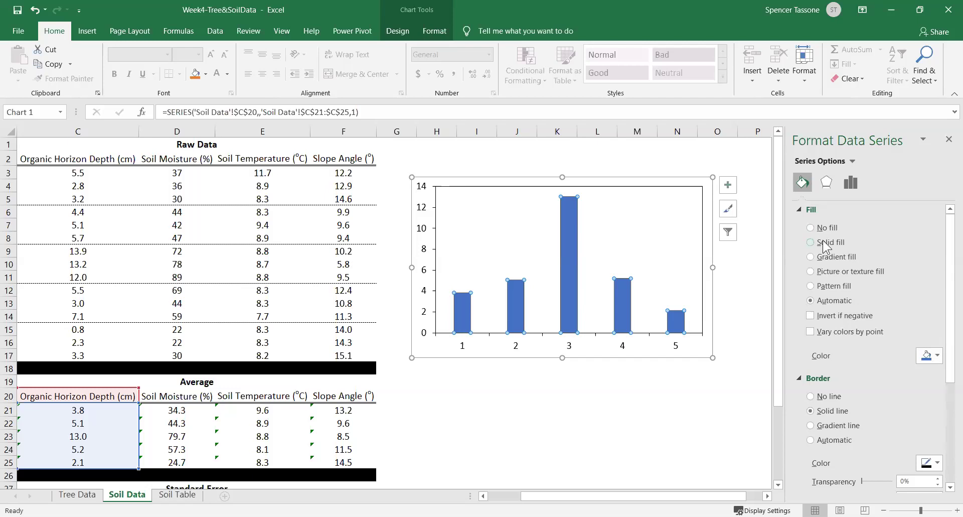
left_click(823, 242)
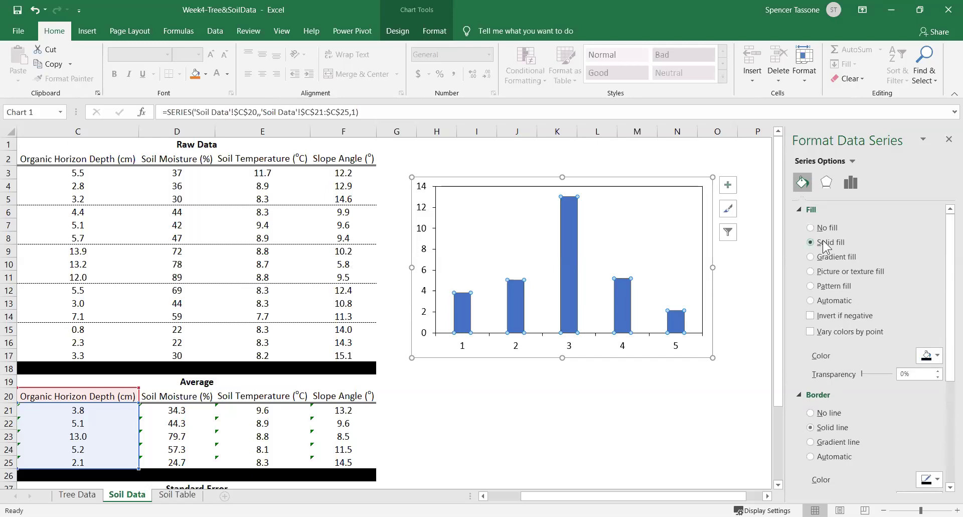
left_click(927, 355)
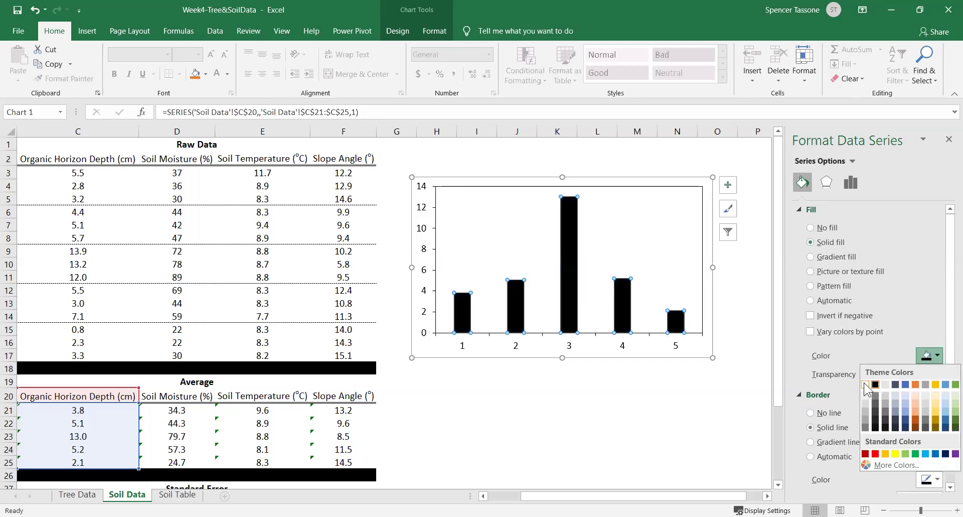
left_click(865, 384)
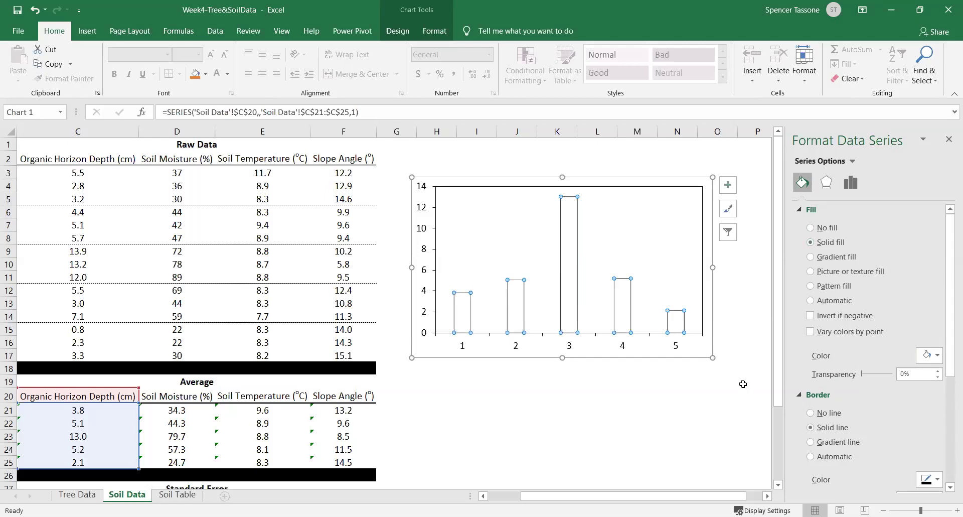
left_click(743, 383)
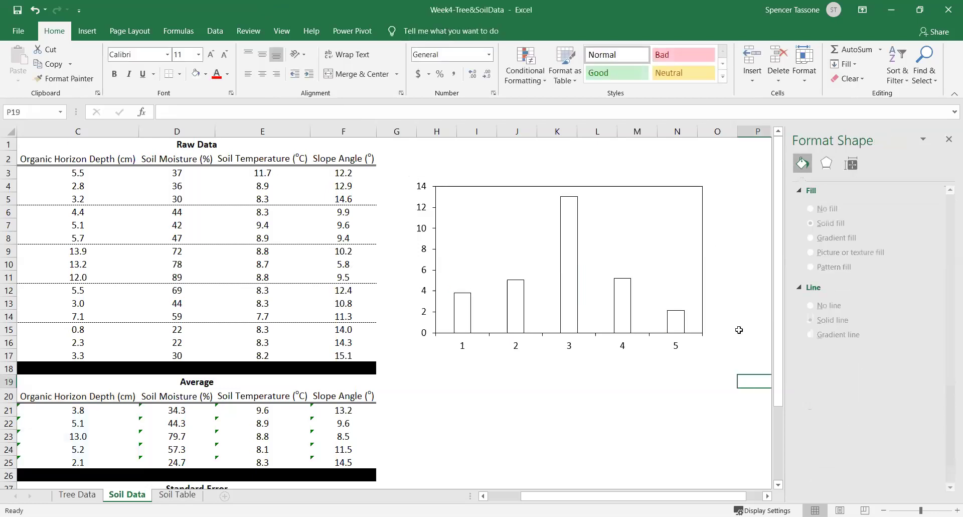
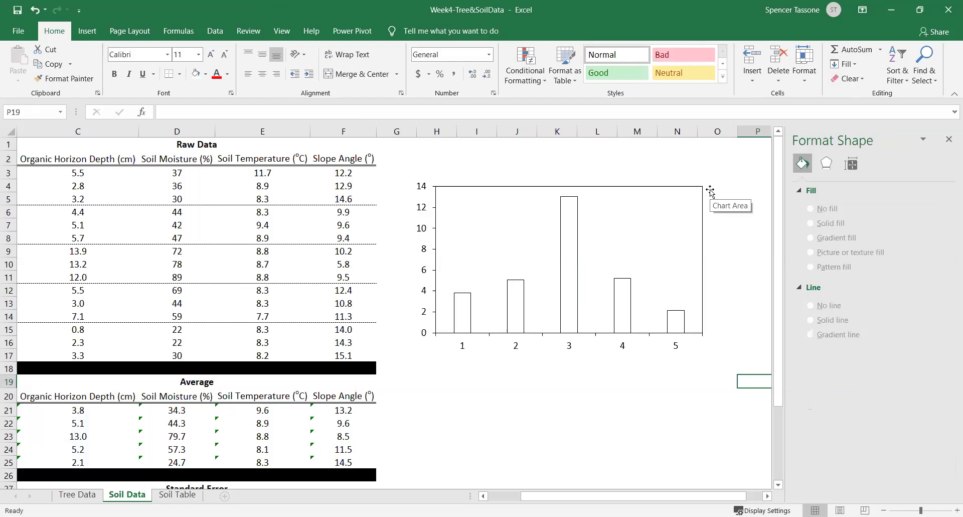
Add primary horizontal and primary vertical axis titles to the chart
left_click(711, 190)
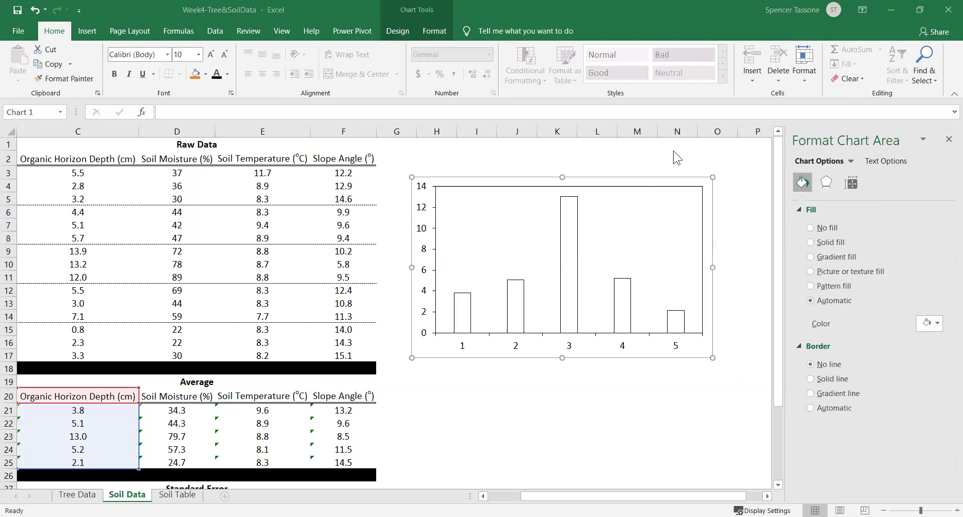
left_click(673, 178)
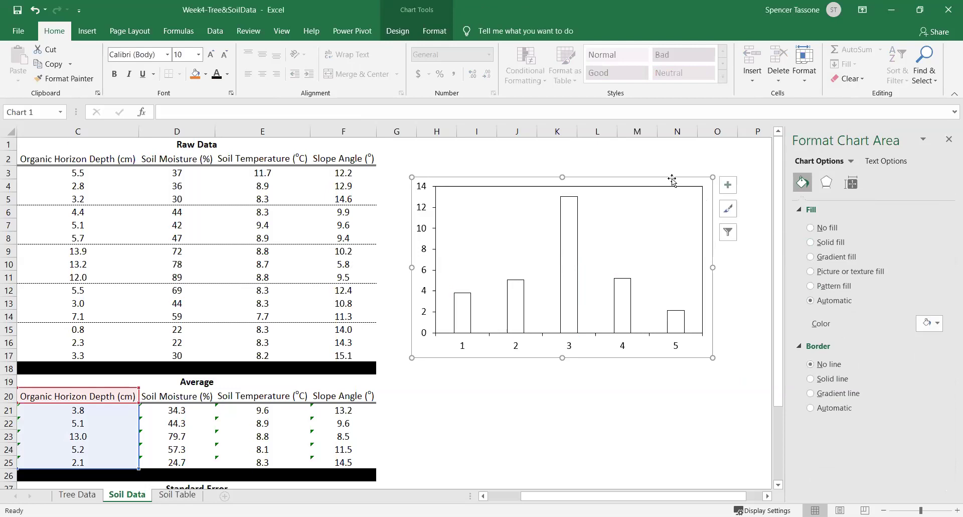
left_click(396, 30)
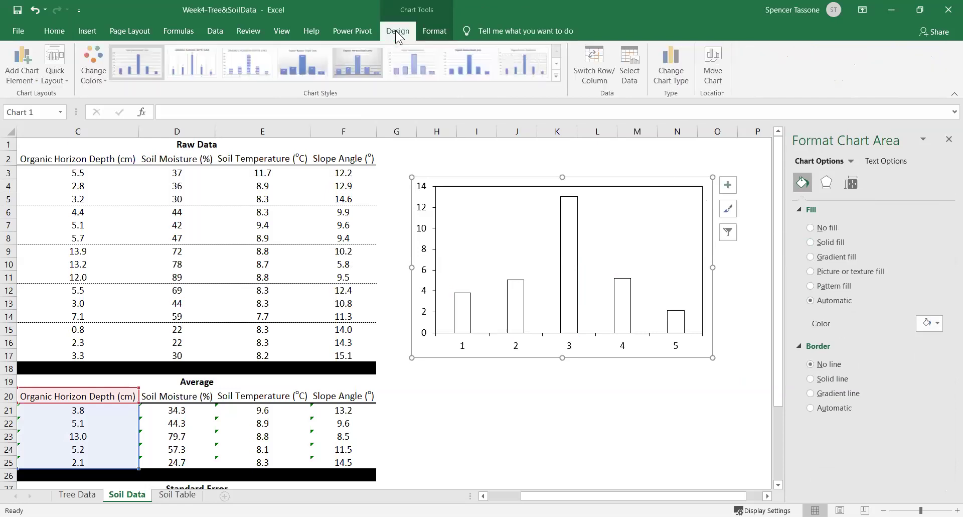
left_click(22, 75)
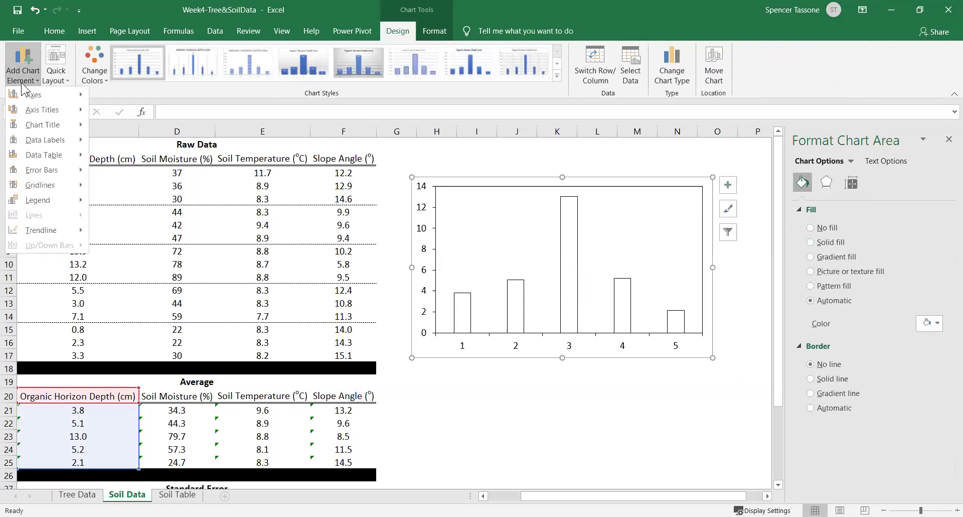
left_click(40, 107)
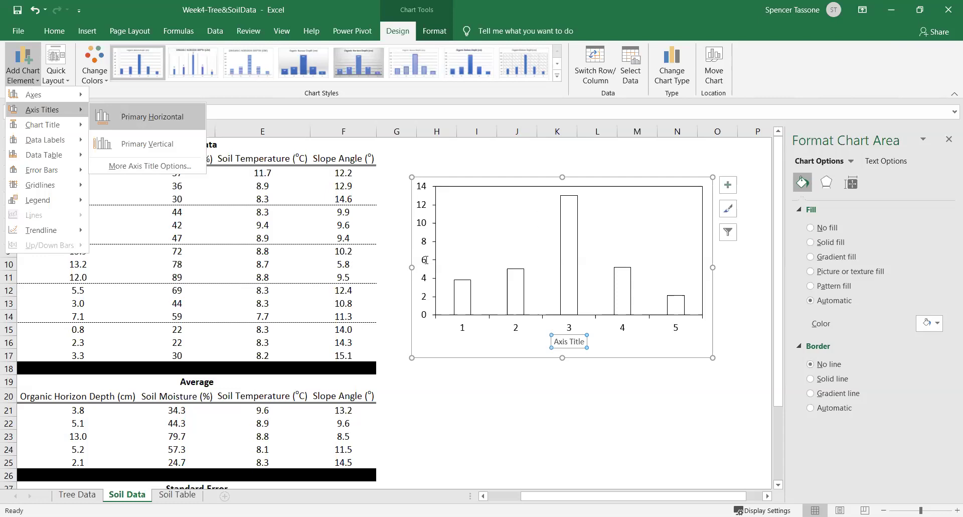
left_click(147, 143)
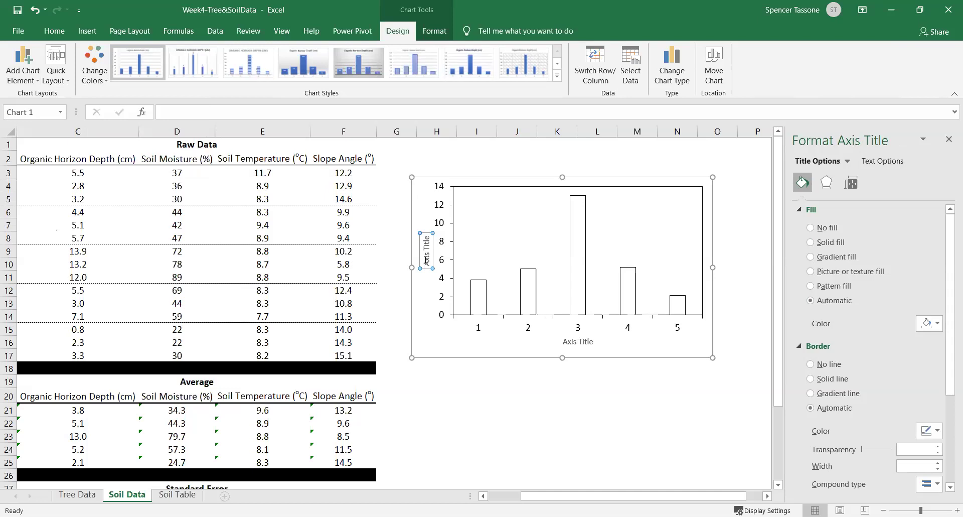
Title the vertical axis "O-Horizon Depth (cm)" in black 12-point text
key("ctrl+a")
type("O-Horizon Depth")
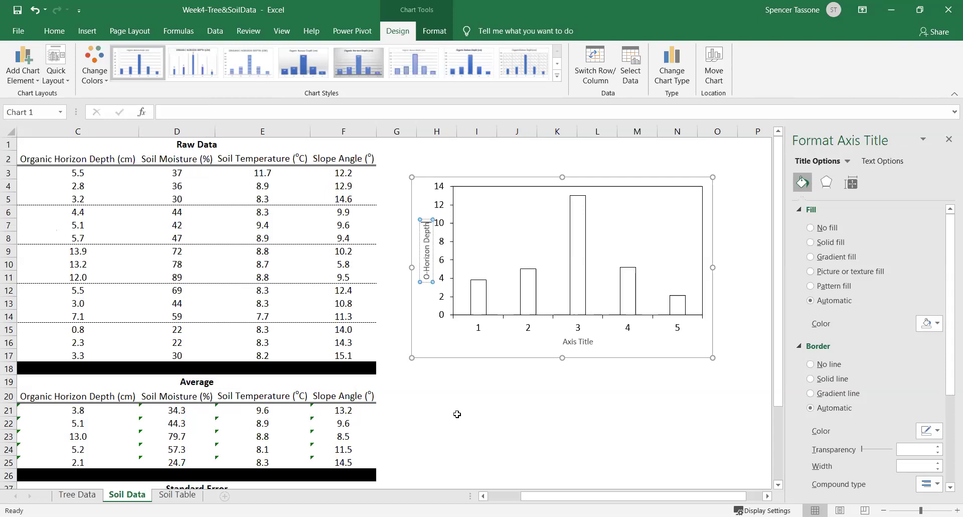
type(" (cm)")
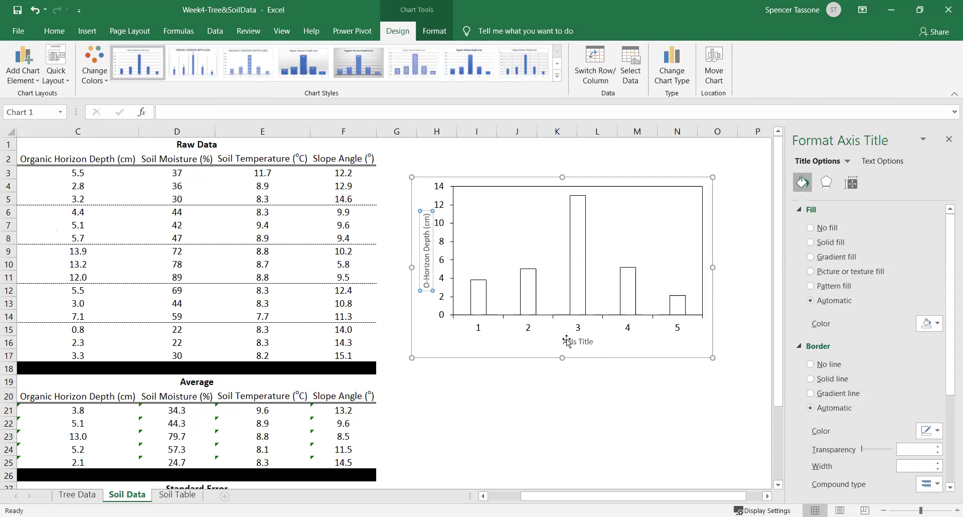
triple_click(429, 261)
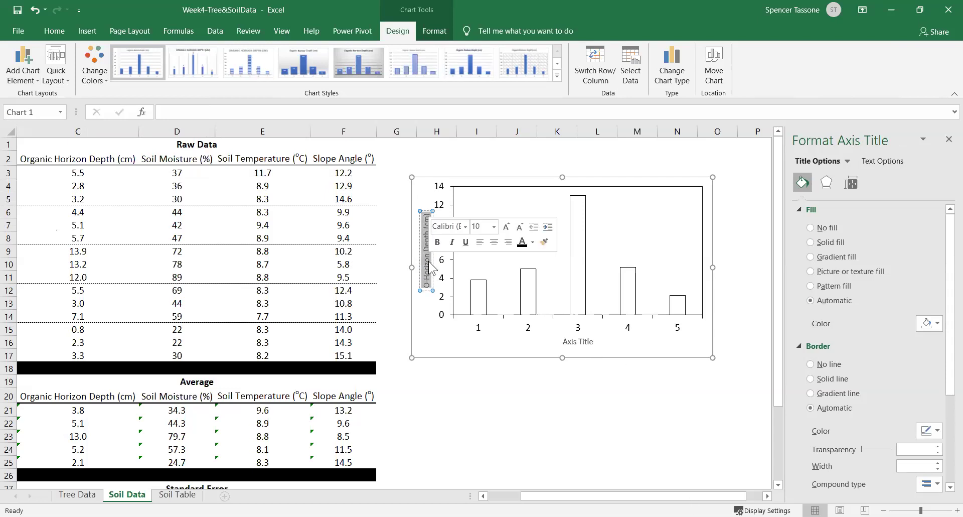
left_click(54, 32)
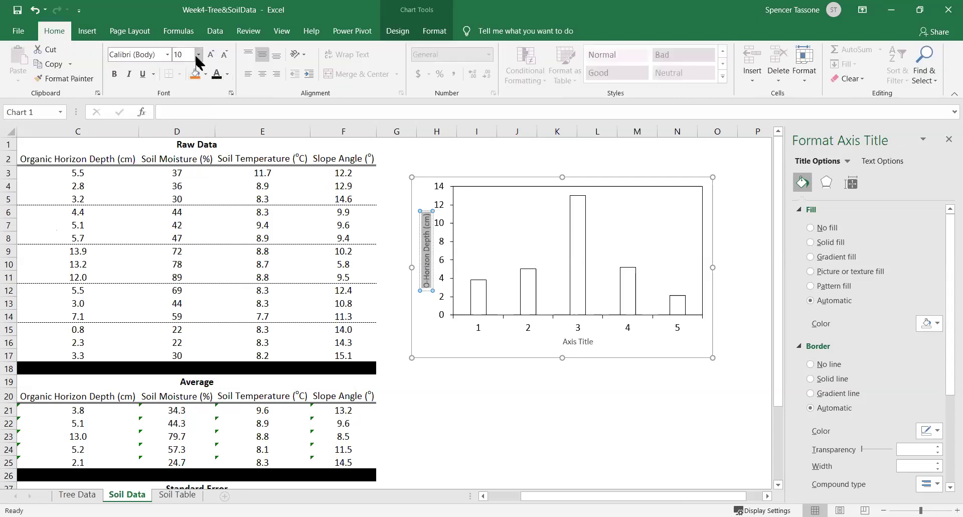
left_click(198, 55)
left_click(183, 134)
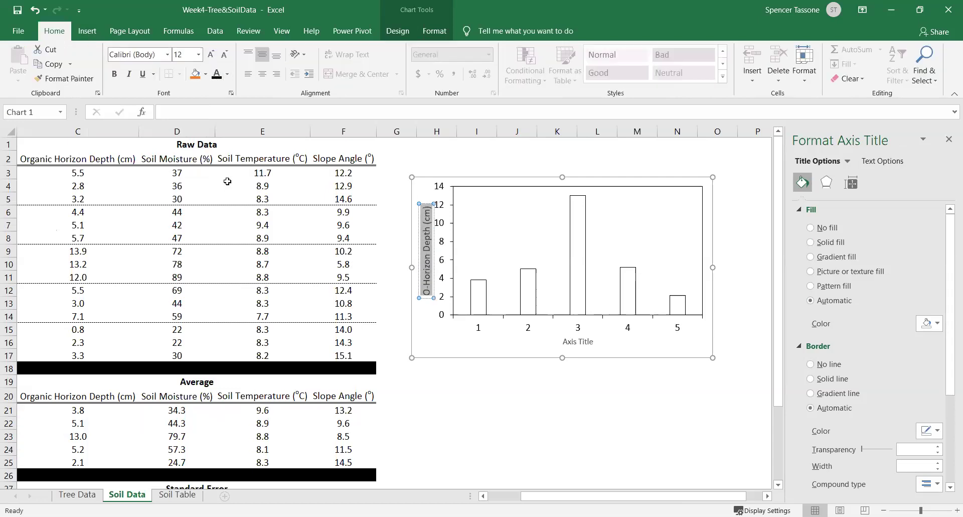
Title the horizontal axis "Site" in black 12-point text
left_click(585, 341)
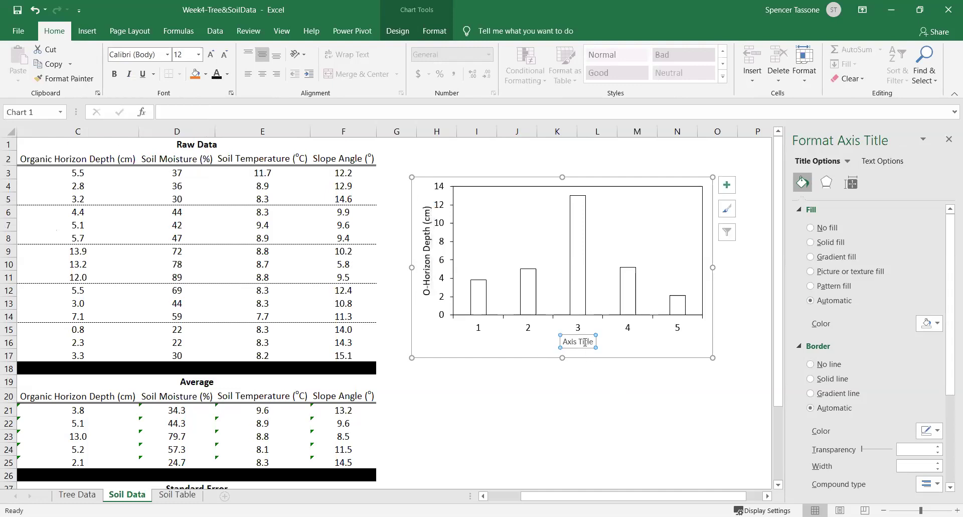
left_click(585, 342)
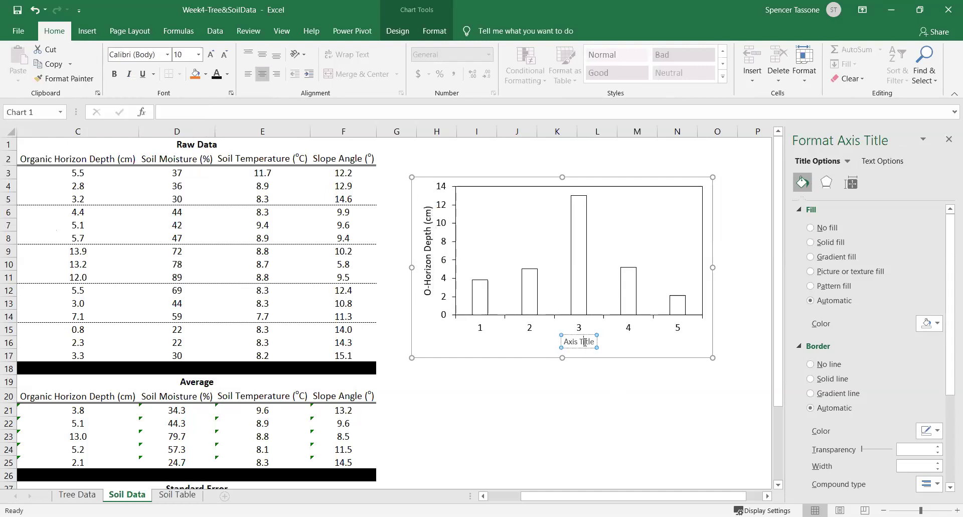
triple_click(585, 341)
type("Site")
double_click(579, 341)
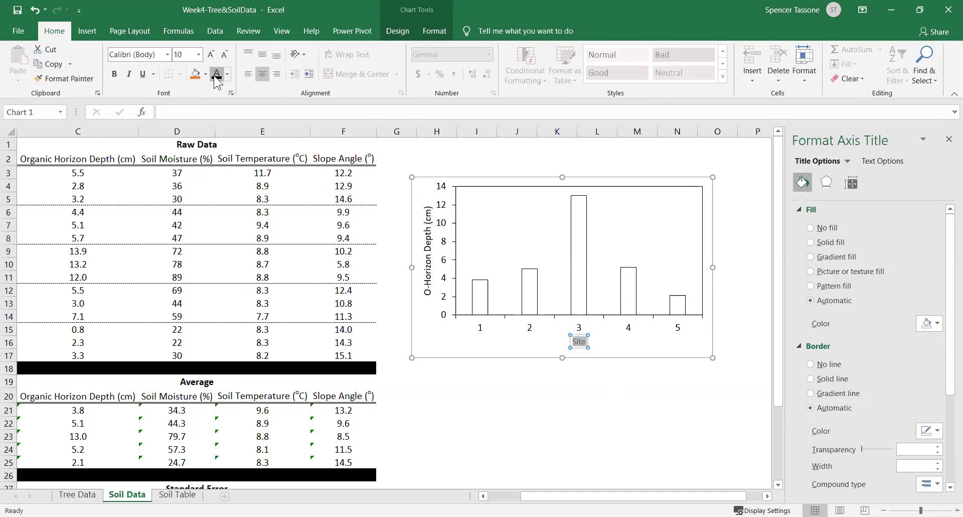
left_click(198, 59)
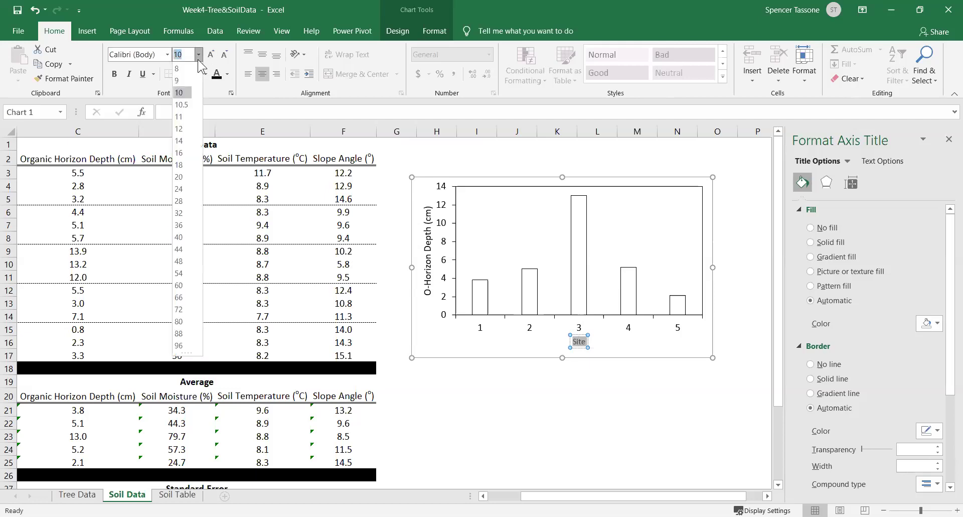
left_click(179, 128)
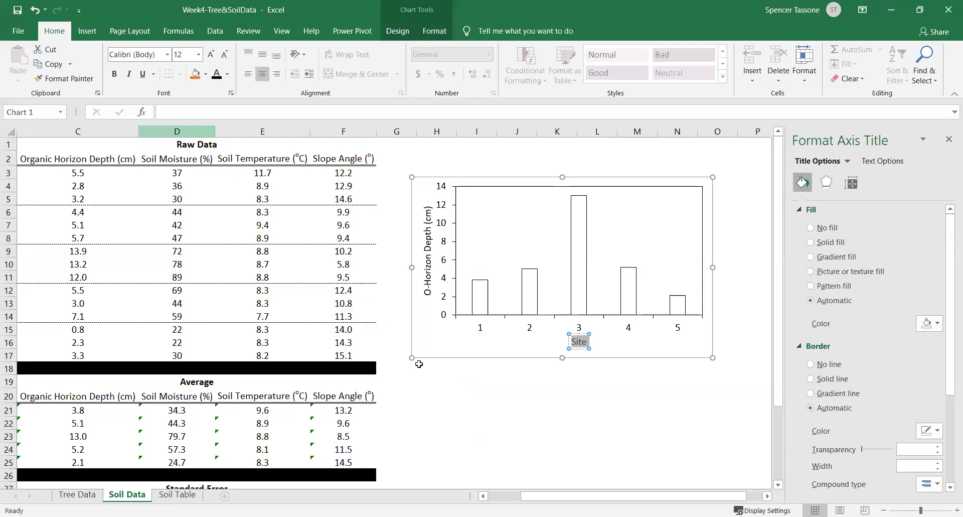
left_click(540, 403)
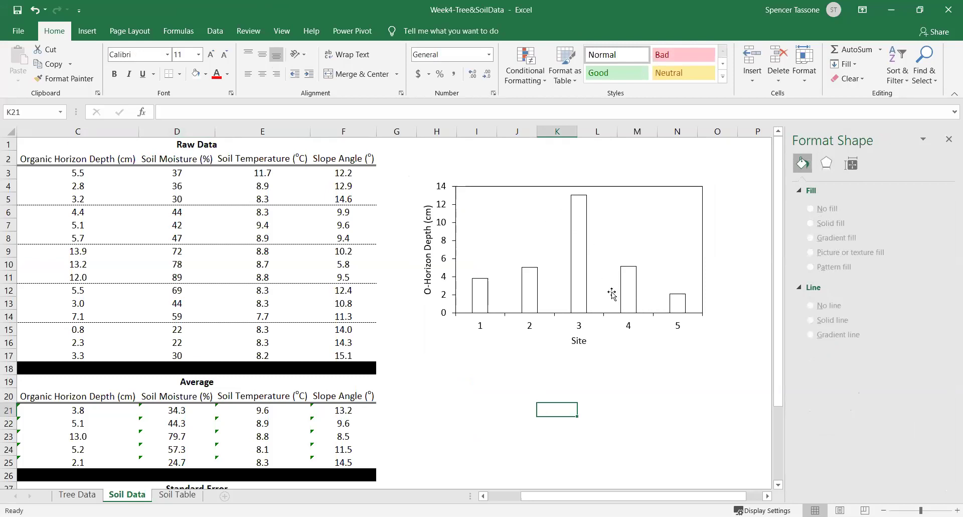
Add error bars to the organic horizon depth columns and open the value specification for a custom error amount
left_click(584, 233)
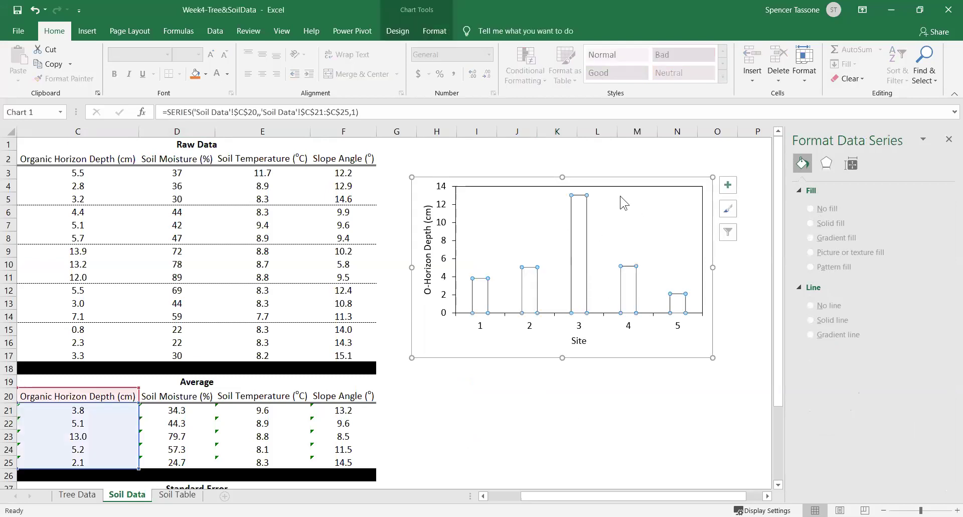
left_click(729, 183)
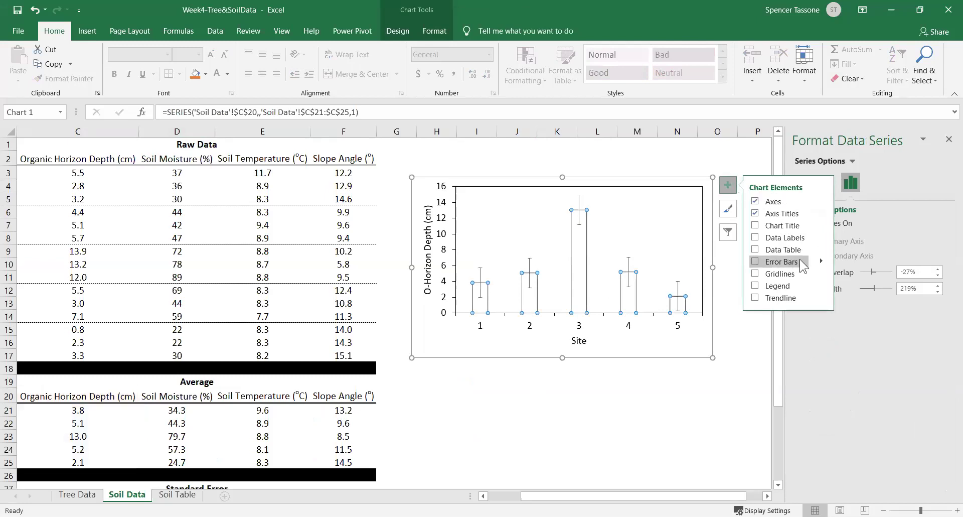
left_click(822, 262)
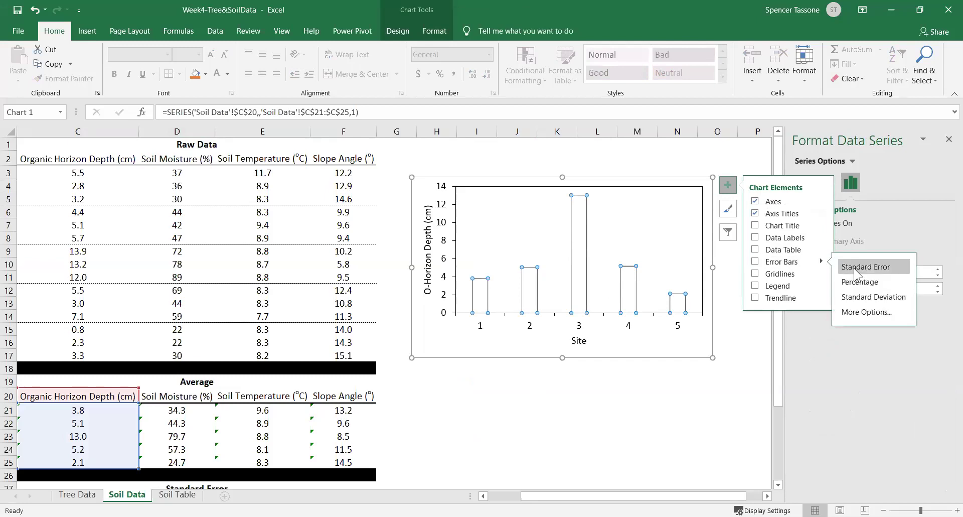
left_click(863, 315)
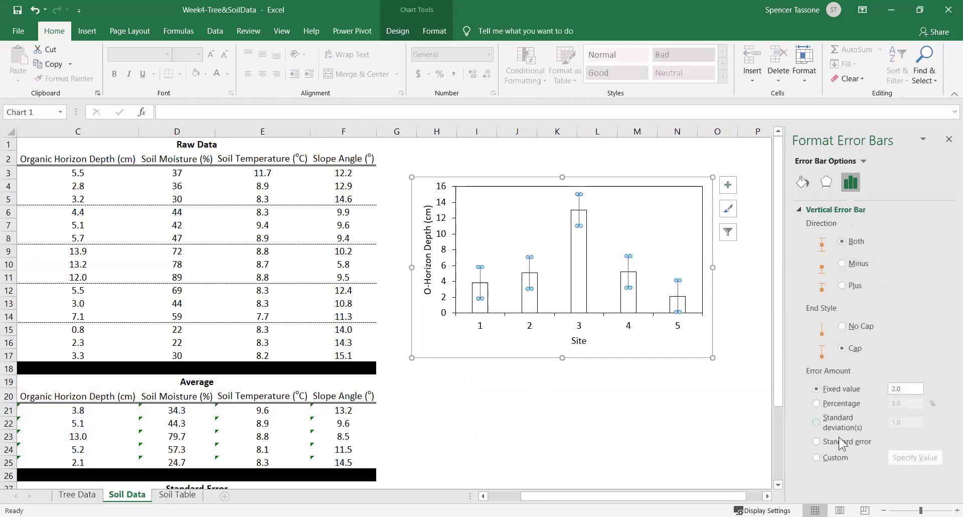
left_click(835, 458)
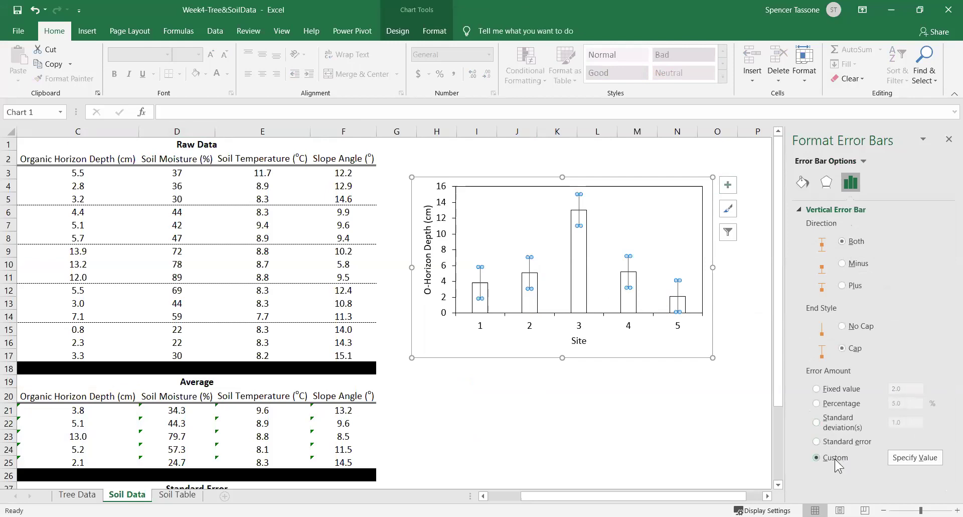
left_click(916, 457)
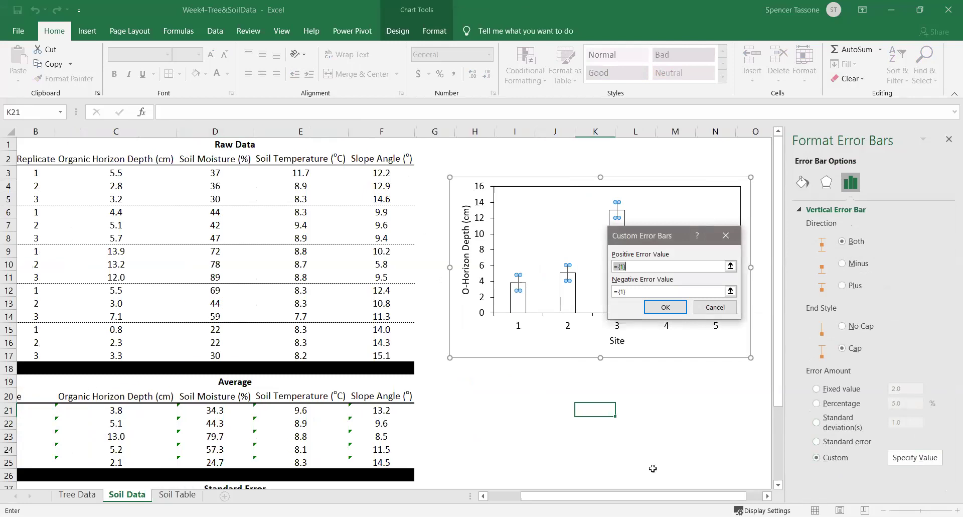
Set the positive error value to the organic horizon depth standard errors in C29:C33
scroll(652, 468, "down", 3)
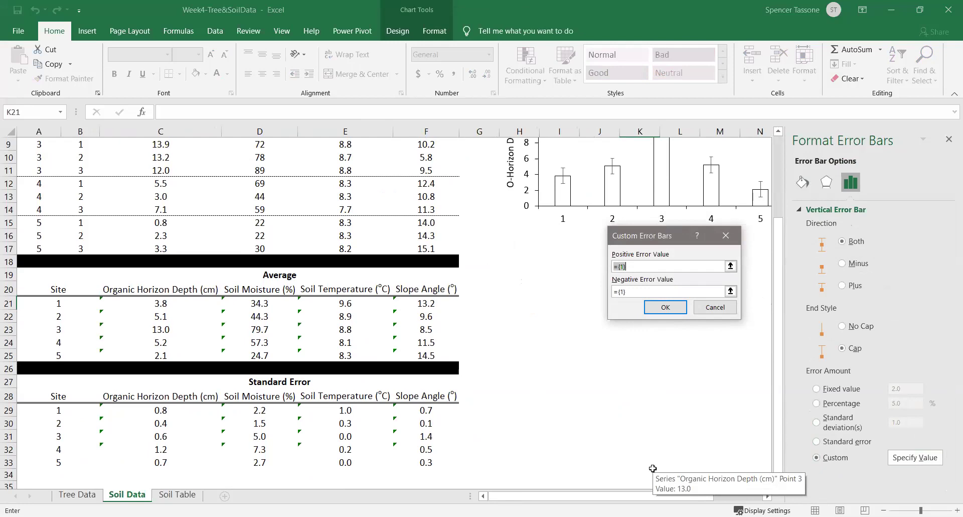
key("BackSpace")
left_click(157, 412)
left_click_drag(157, 414, 158, 461)
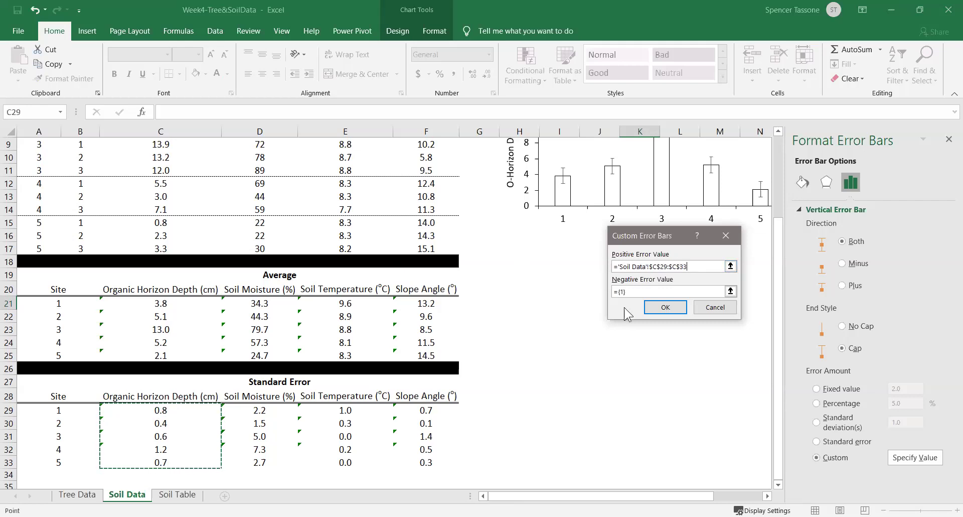
Set the negative error value to the same standard errors in C29:C33 and apply the custom error bars
left_click_drag(633, 291, 604, 291)
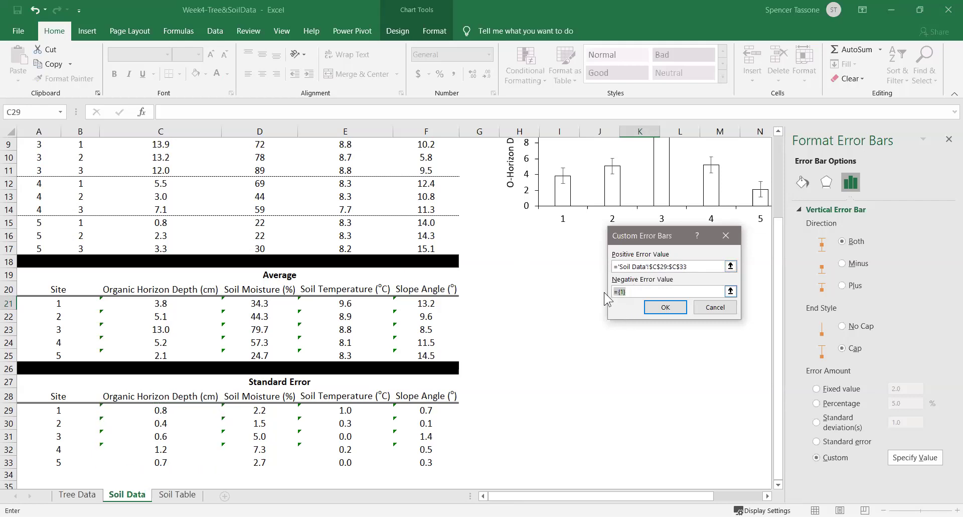
key("BackSpace")
left_click(156, 411)
left_click_drag(156, 411, 153, 461)
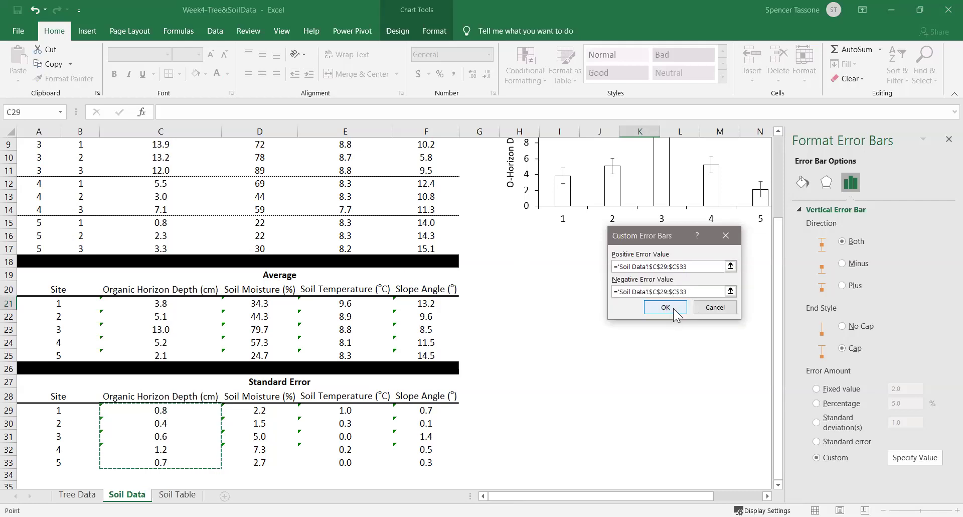
left_click(666, 307)
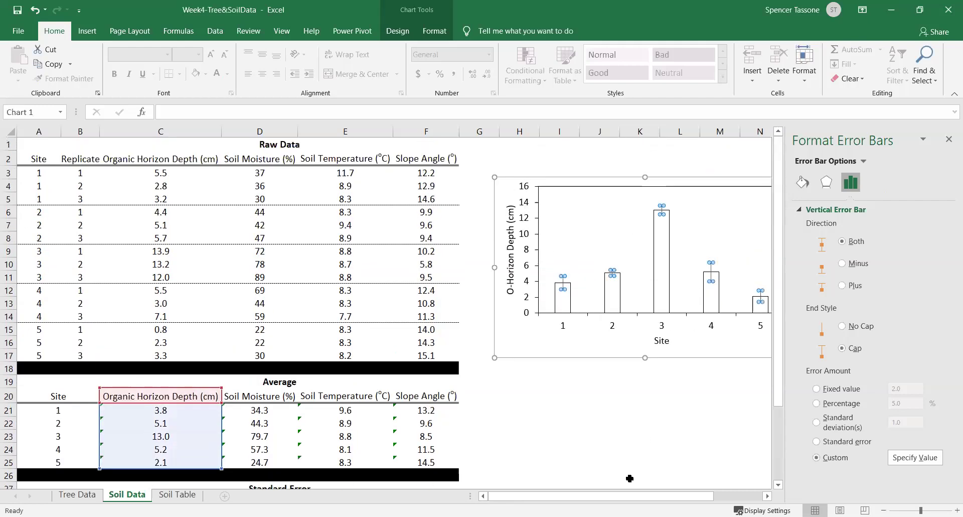
left_click_drag(624, 498, 672, 498)
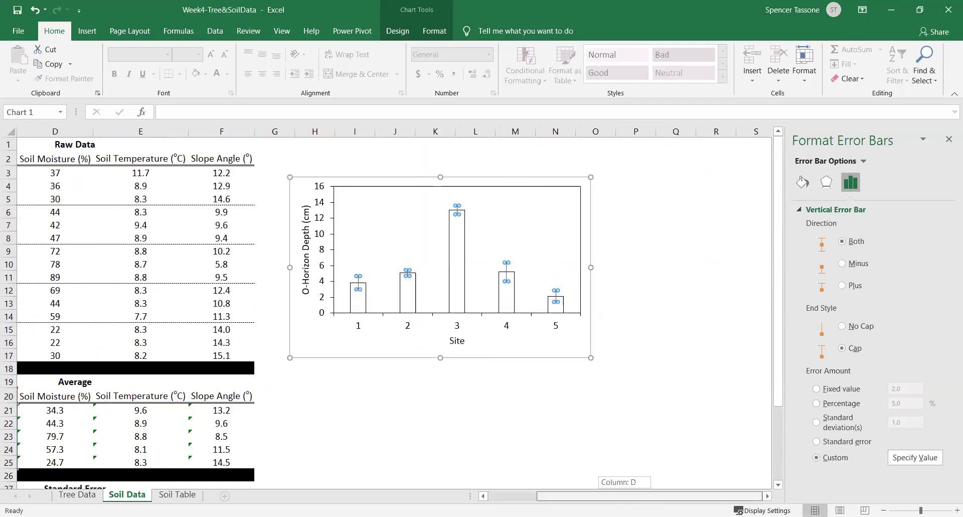
left_click(609, 443)
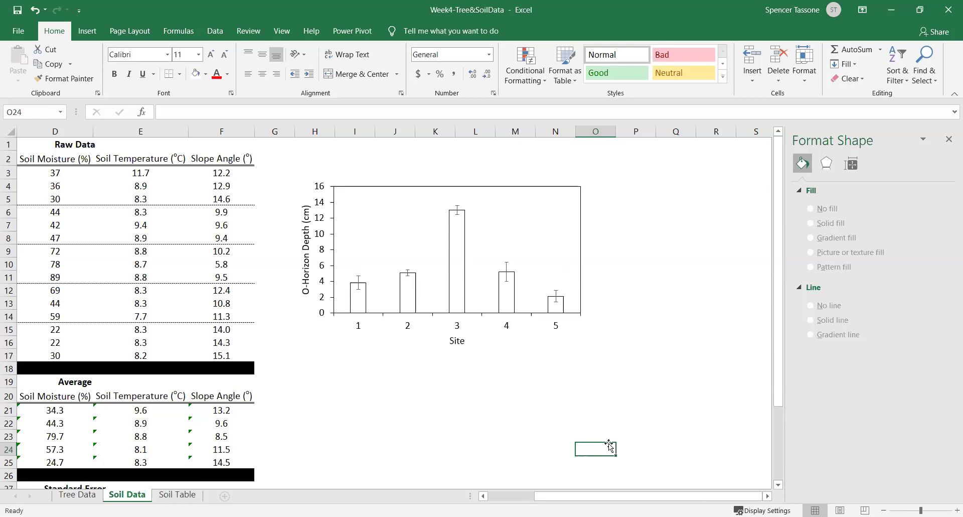
scroll(301, 351, "left", 2)
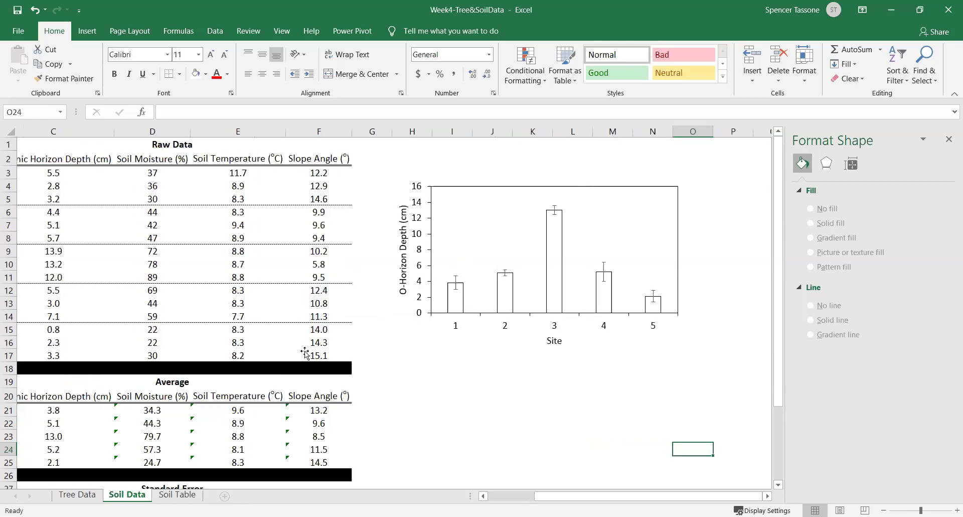
left_click(171, 399)
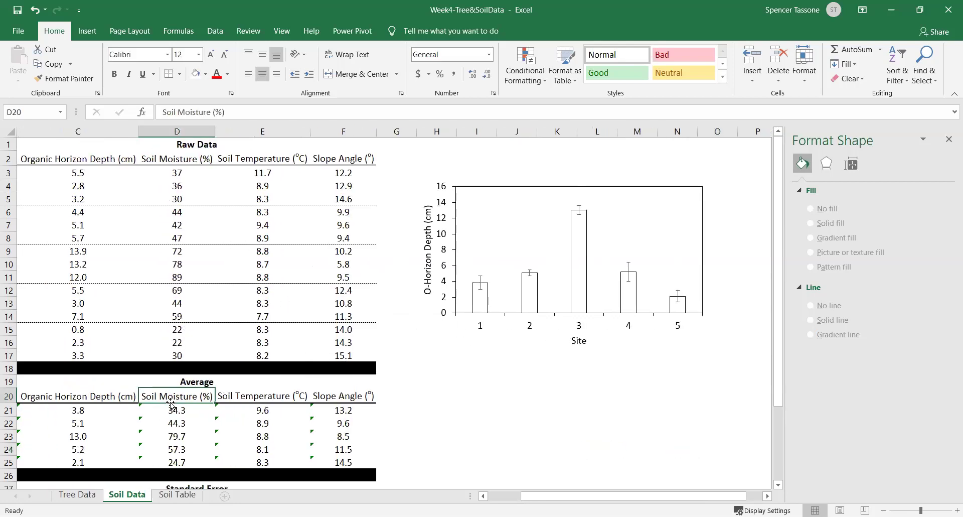
left_click(240, 397)
left_click(322, 395)
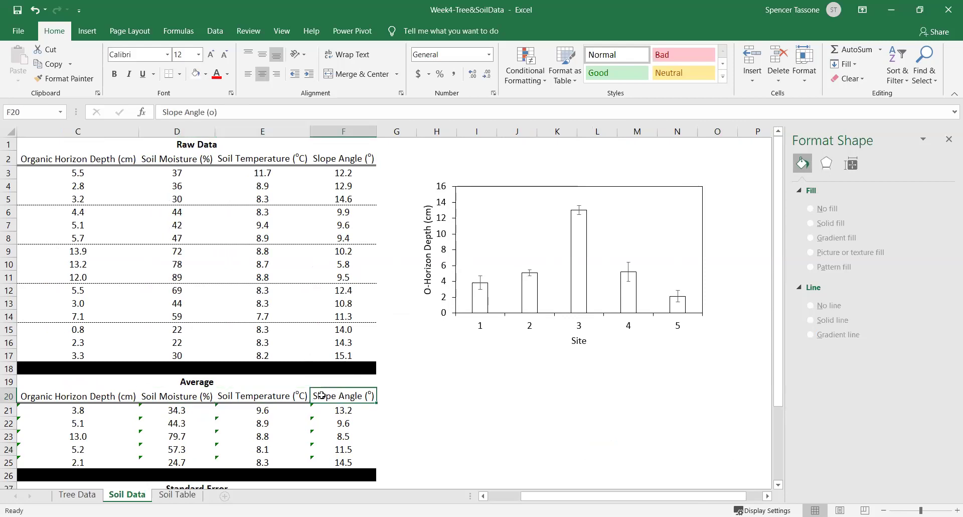
left_click(502, 383)
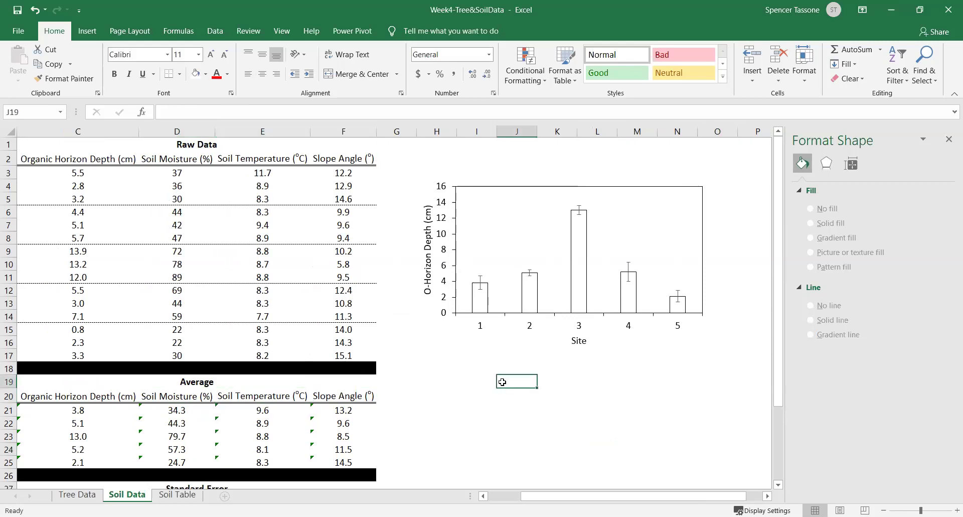
Duplicate the organic horizon depth chart, placing the copy at cell H19
left_click(429, 330)
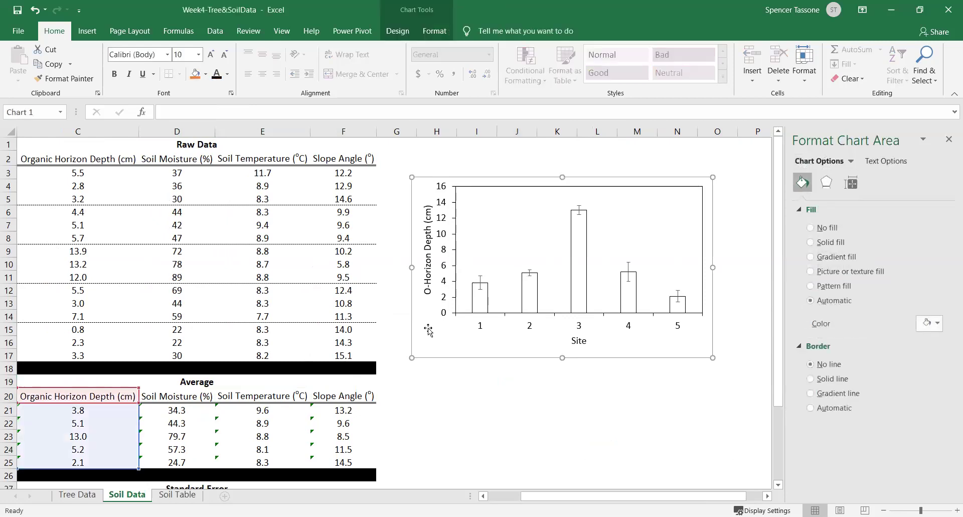
key("ctrl+c")
left_click(434, 384)
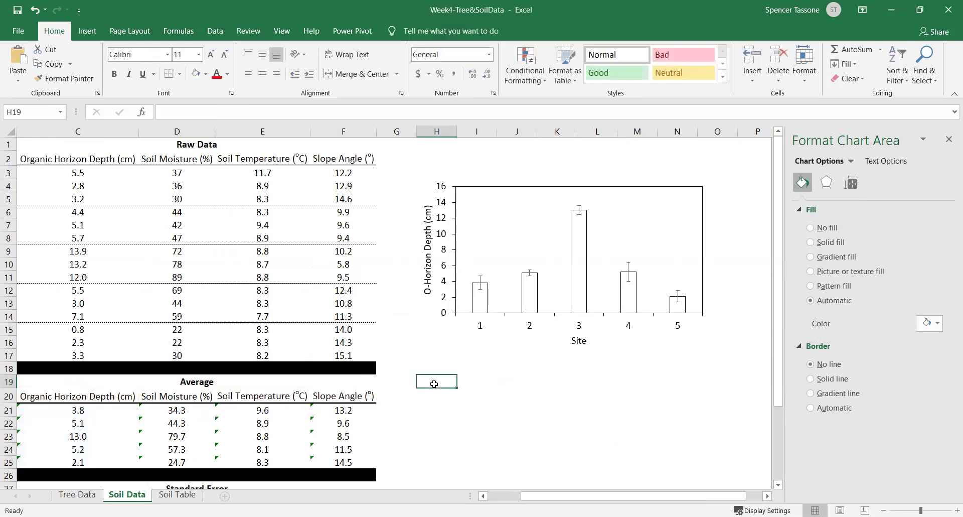
key("ctrl+v")
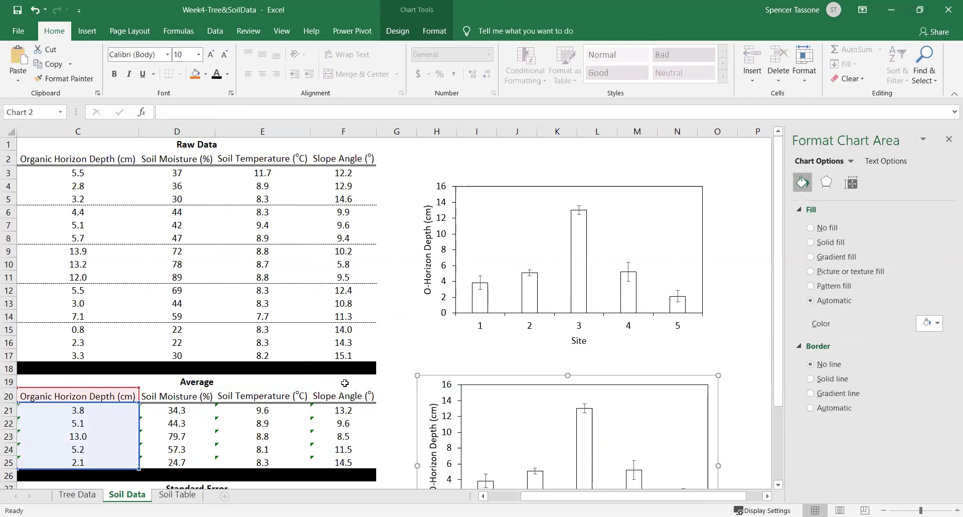
Shift the copied chart's source data to the Soil Moisture (%) averages in D20:D25
scroll(341, 381, "down", 2)
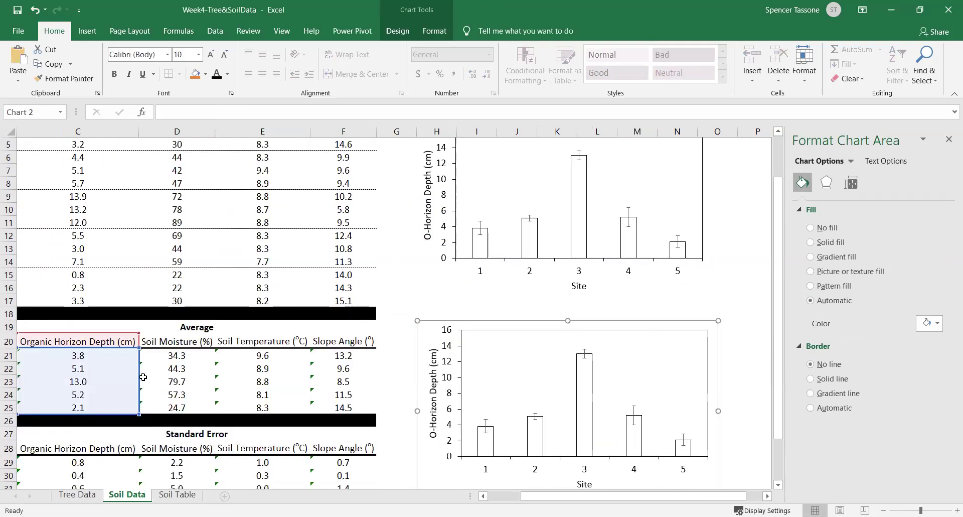
left_click_drag(143, 377, 170, 383)
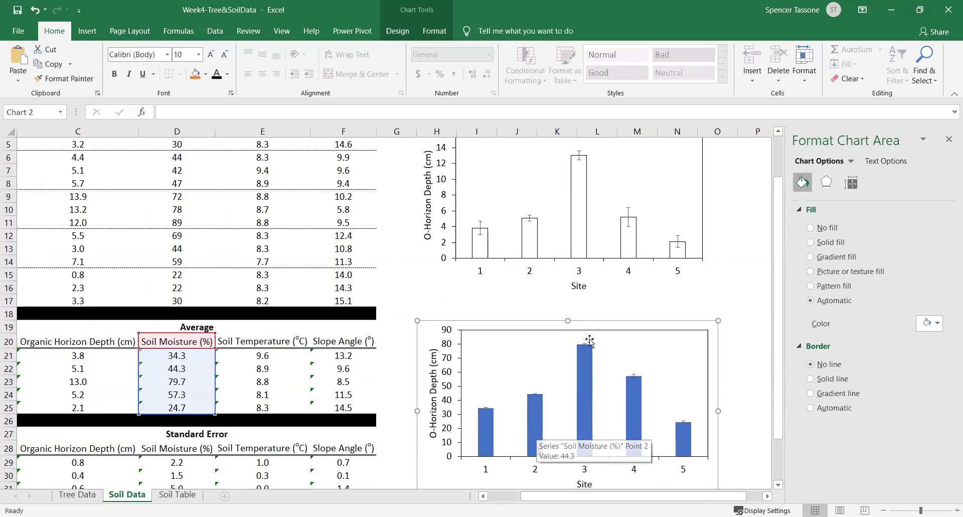
left_click(585, 411)
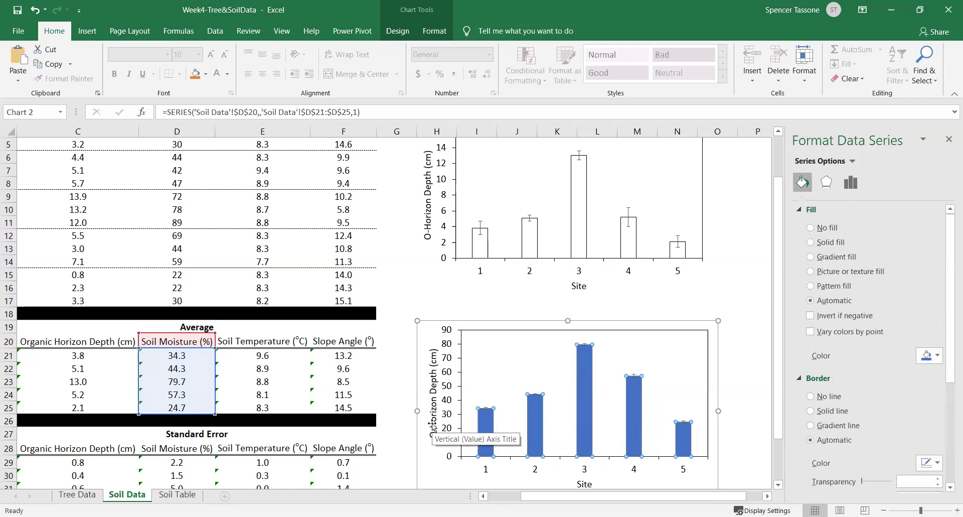
Stack the soil moisture chart directly beneath the organic horizon depth chart, covering the upper chart's site labels, and close the formatting options
left_click(423, 317)
left_click_drag(424, 318, 417, 283)
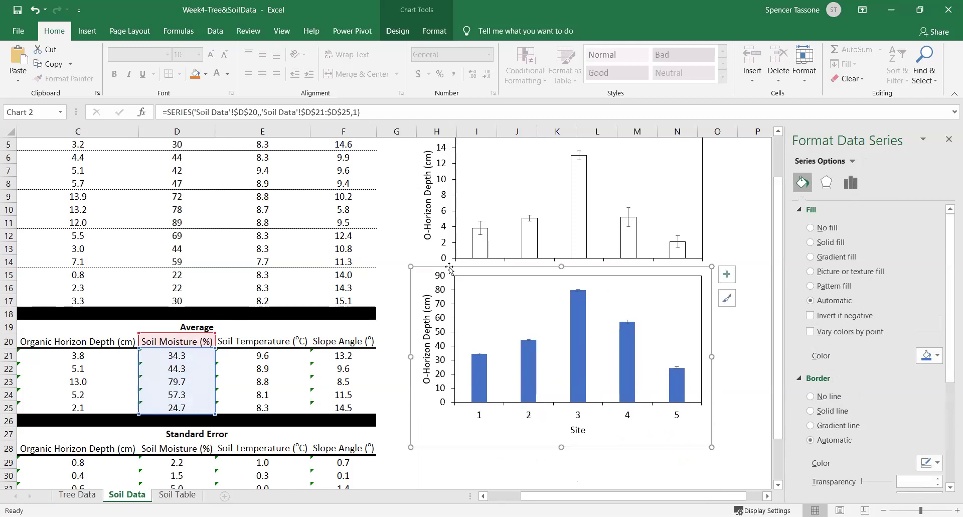
left_click(501, 473)
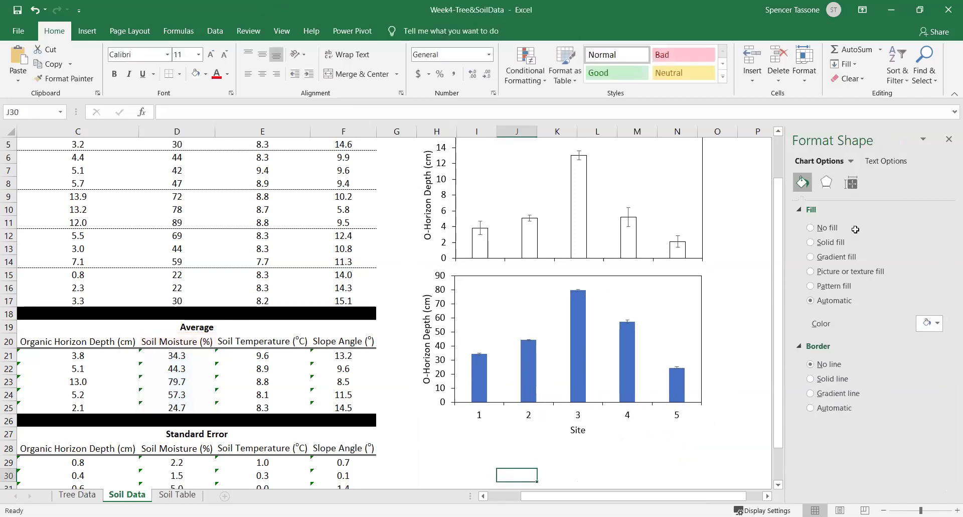
left_click(948, 140)
scroll(788, 244, "up", 2)
scroll(788, 243, "left", 1)
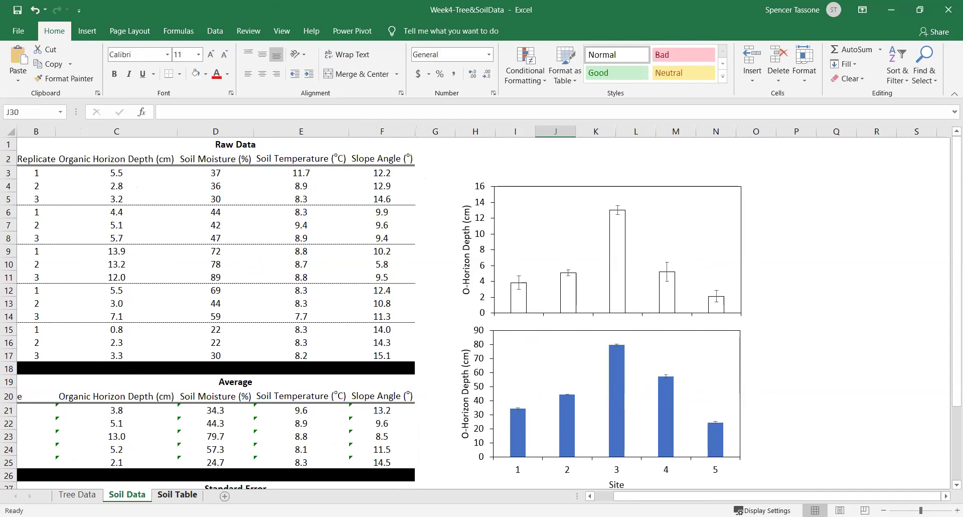
Examine the x and y variable pairs in the Soil Table sheet's linear regression table, and return to the Soil Data sheet
left_click(177, 494)
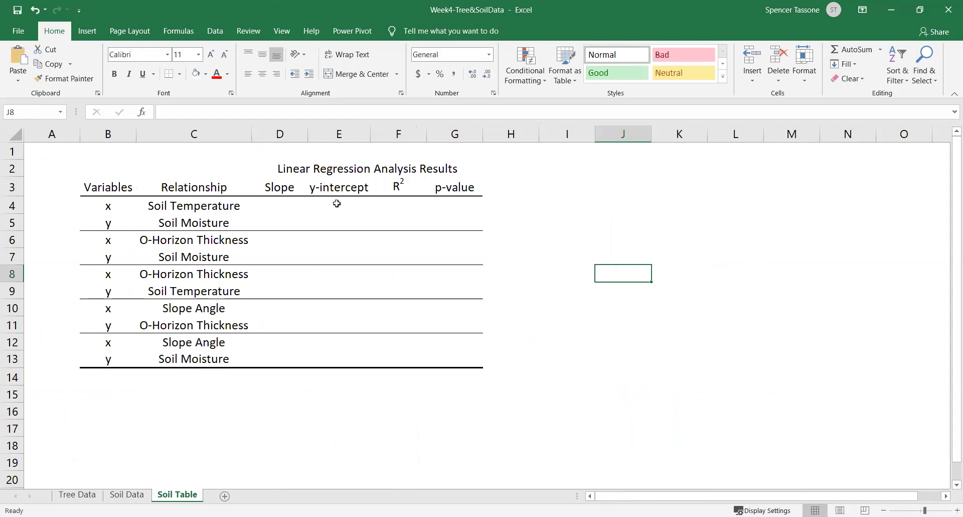
left_click_drag(167, 206, 167, 223)
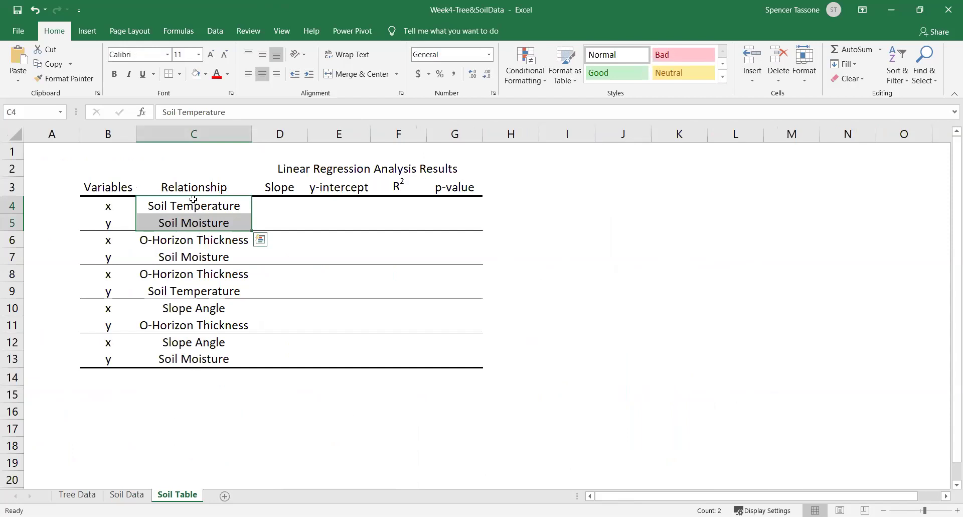
left_click(140, 209)
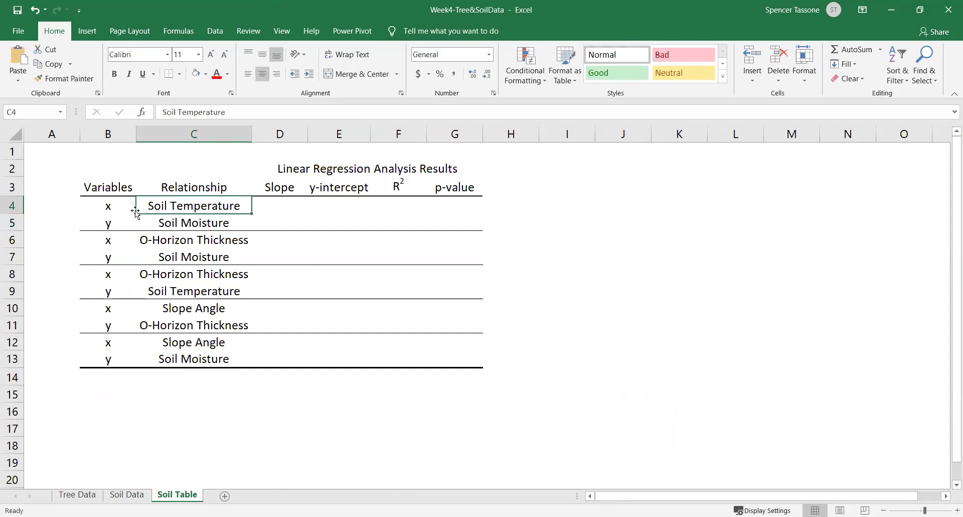
left_click_drag(161, 223, 122, 223)
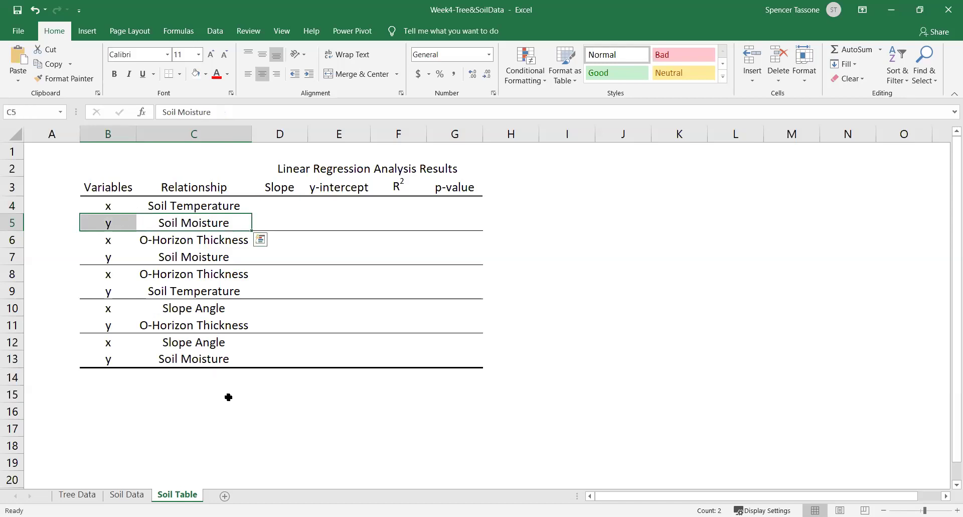
left_click(228, 397)
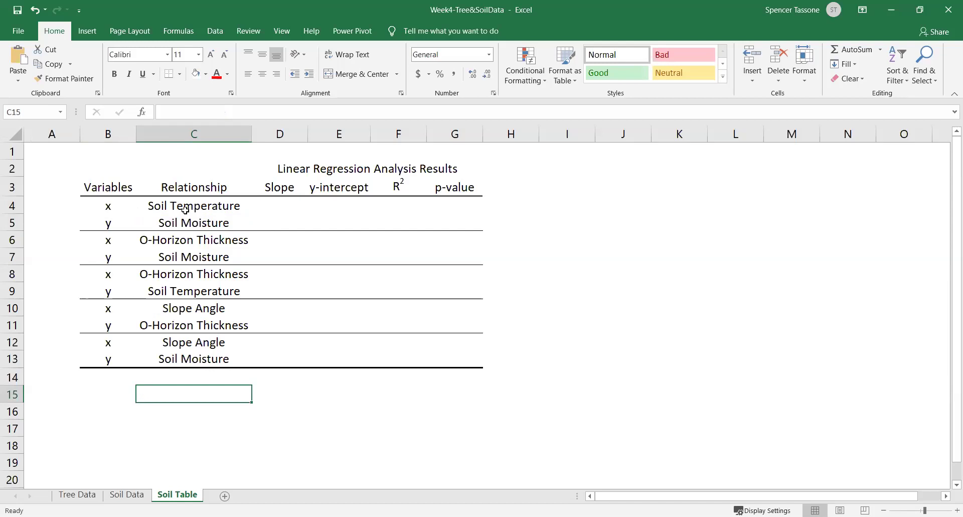
left_click_drag(186, 209, 123, 211)
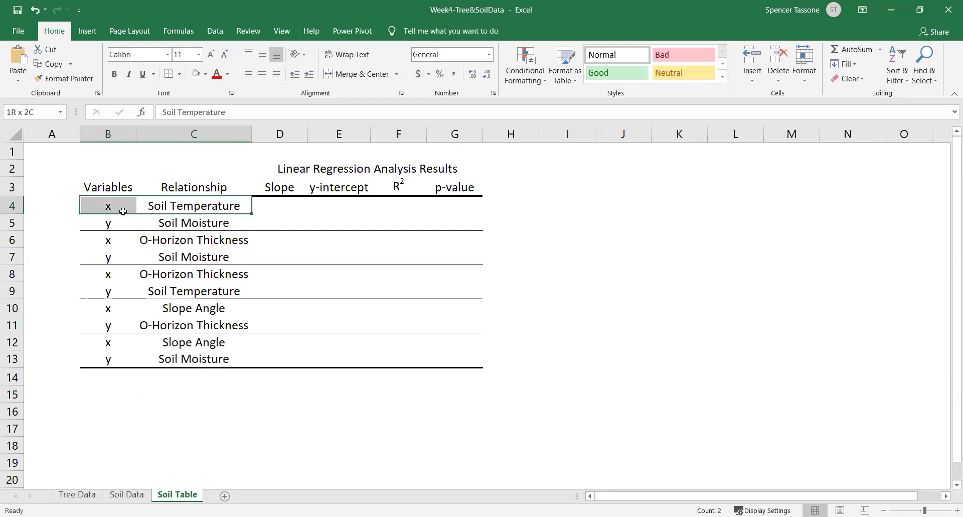
left_click(187, 225)
left_click_drag(158, 223, 121, 219)
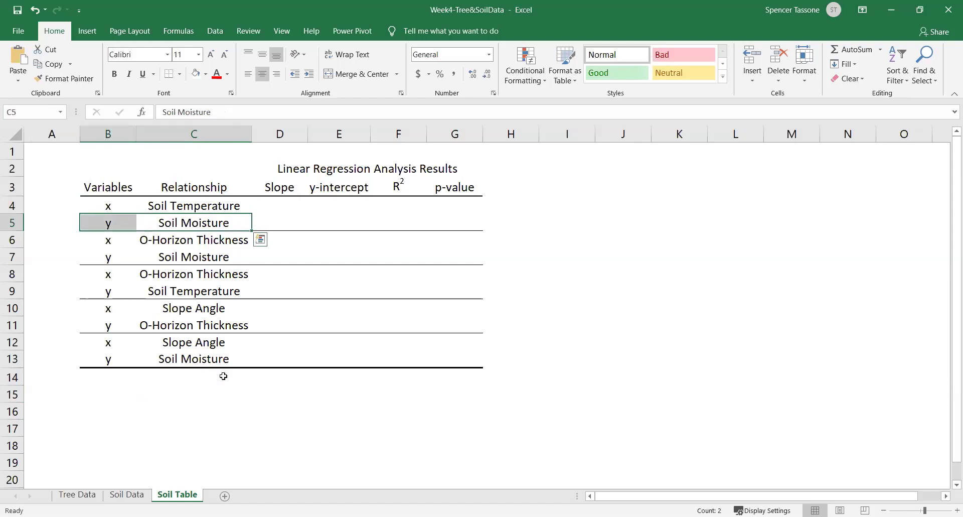
left_click(217, 411)
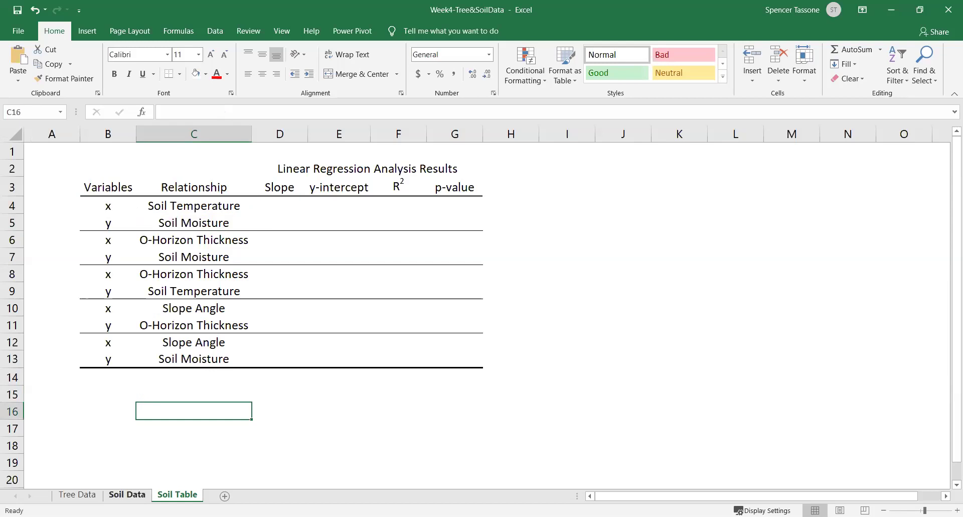
left_click(128, 496)
scroll(376, 298, "left", 1)
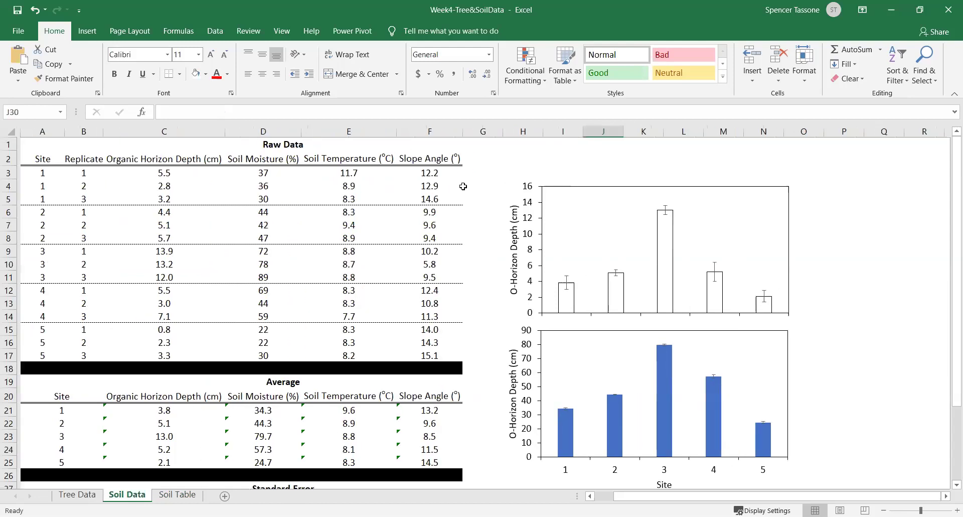
Start a Regression analysis from the data analysis tools and enable the Labels option
left_click(215, 31)
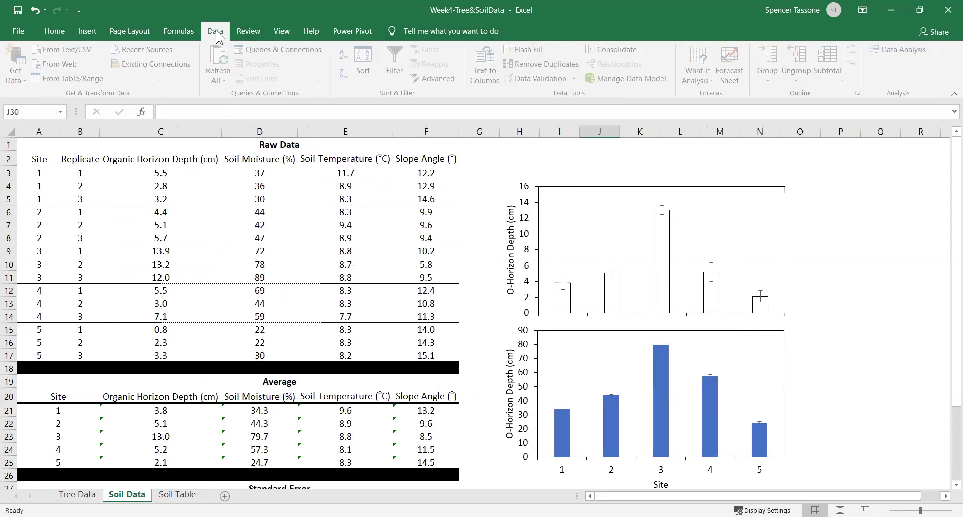
left_click(907, 48)
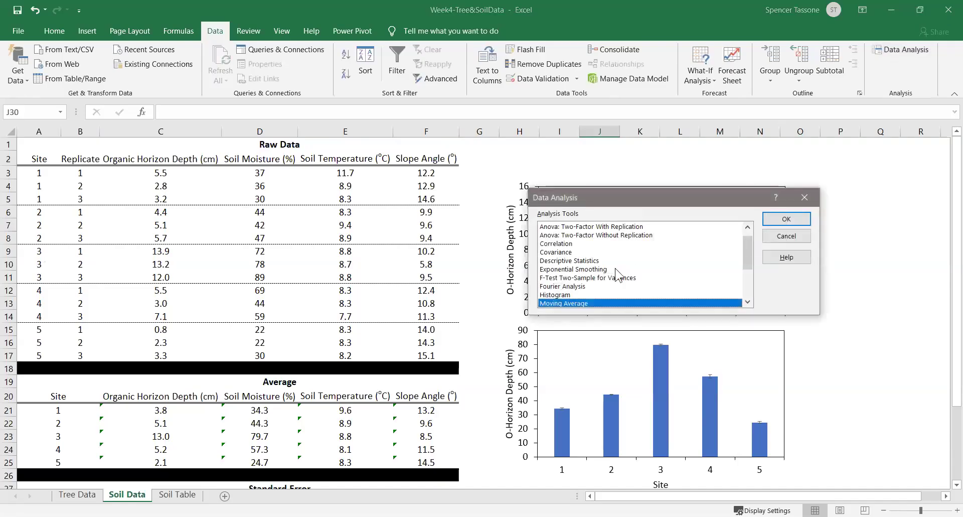
left_click_drag(748, 249, 751, 277)
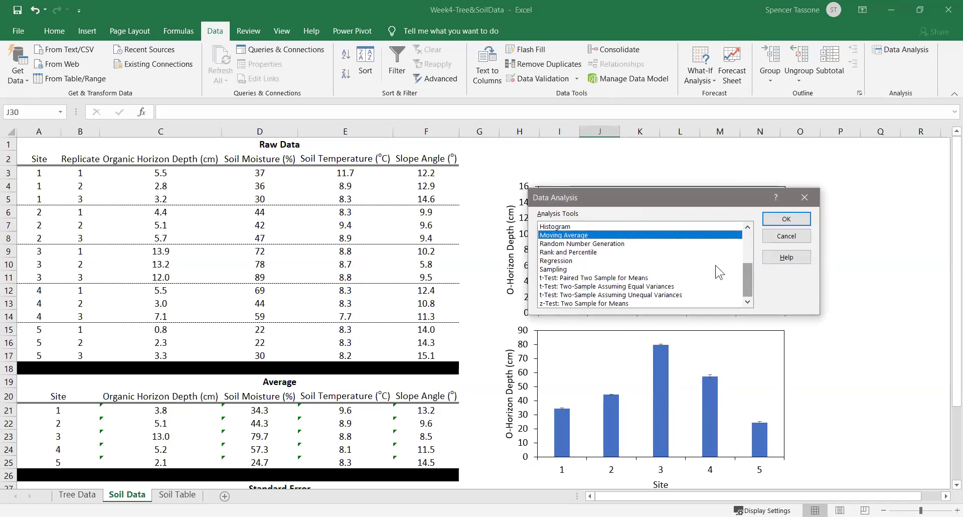
left_click(571, 261)
left_click(777, 219)
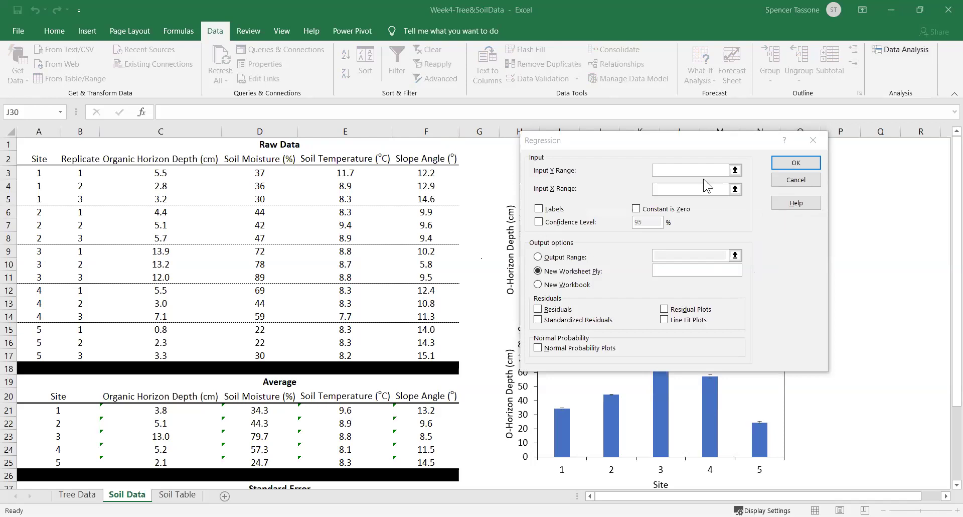
left_click(538, 209)
left_click(667, 189)
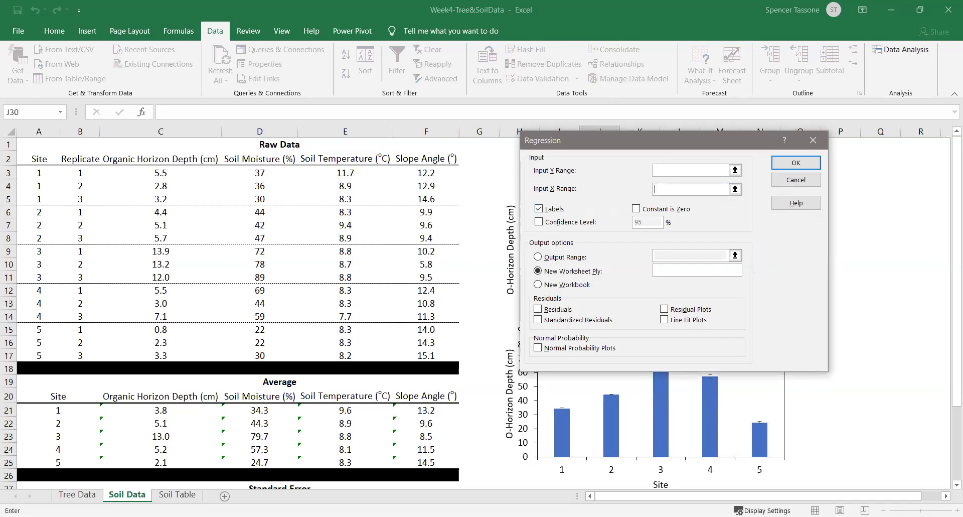
left_click(177, 494)
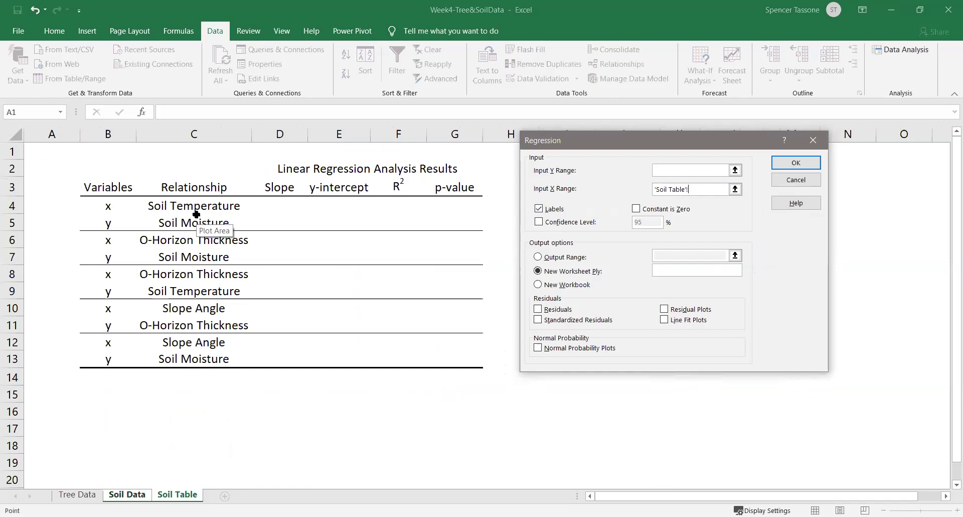
left_click(136, 495)
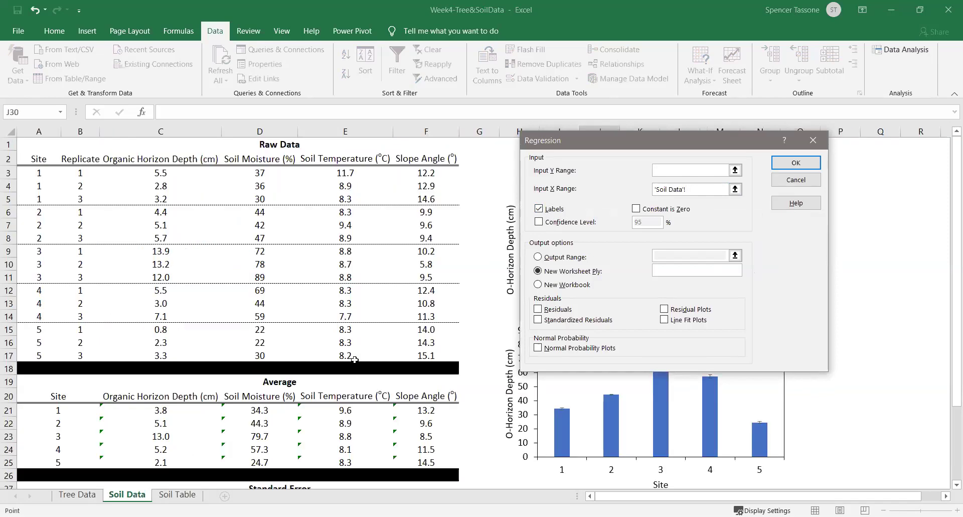
triple_click(649, 193)
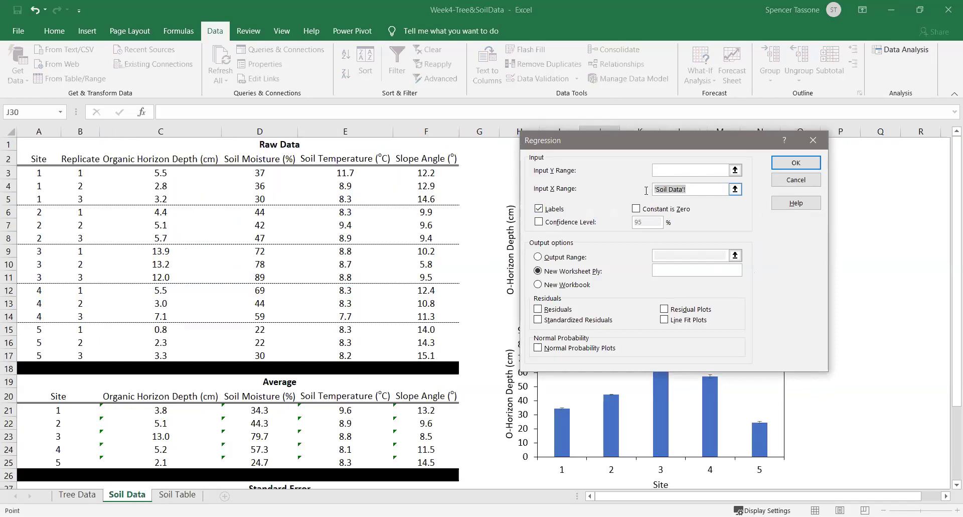
key("BackSpace")
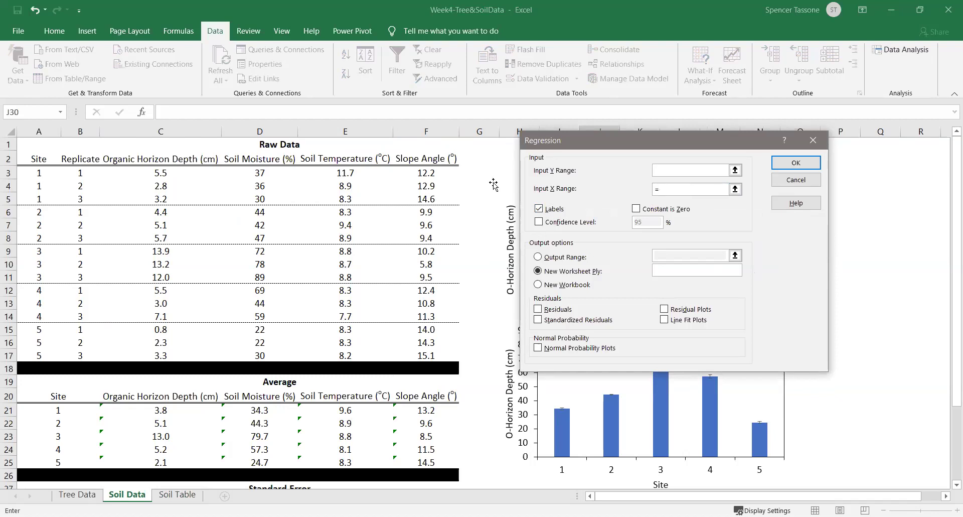
left_click(346, 170)
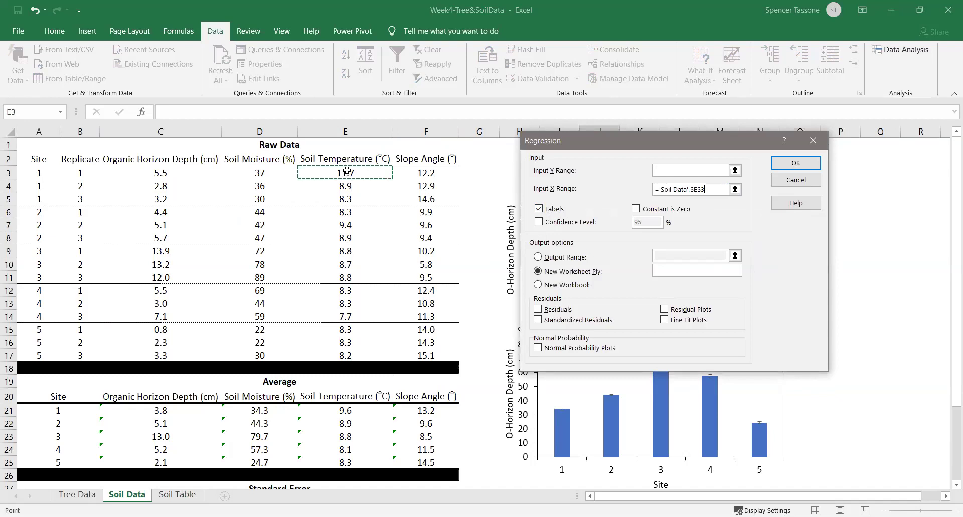
key("ctrl+shift+Down")
left_click(666, 170)
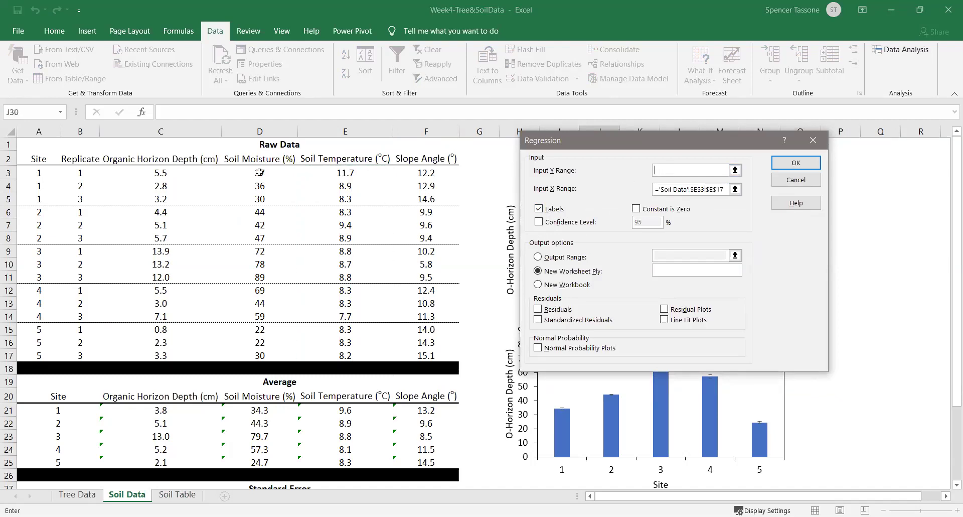
Set the X range to Soil Temperature E2:E17 and the Y range to Soil Moisture D2:D17, and run the regression to a new worksheet
left_click(658, 189)
key("ctrl+a")
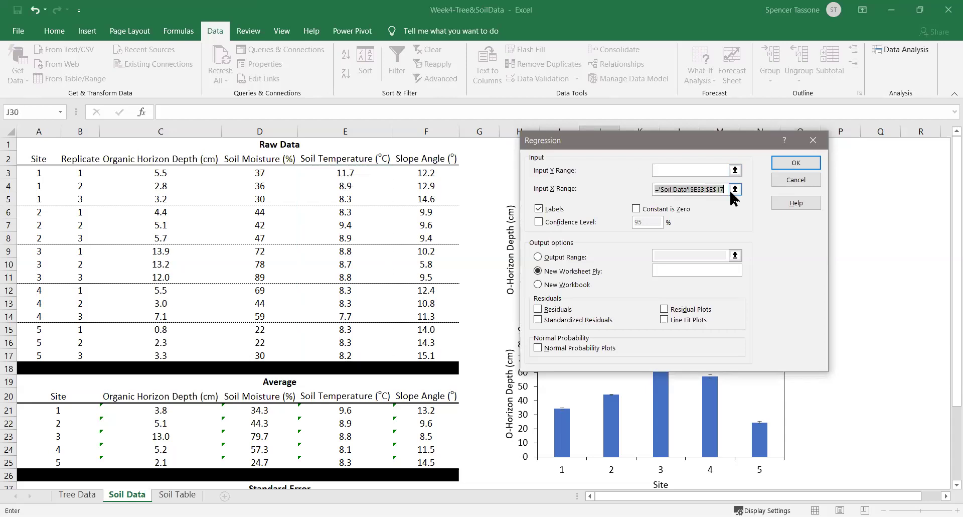
key("BackSpace")
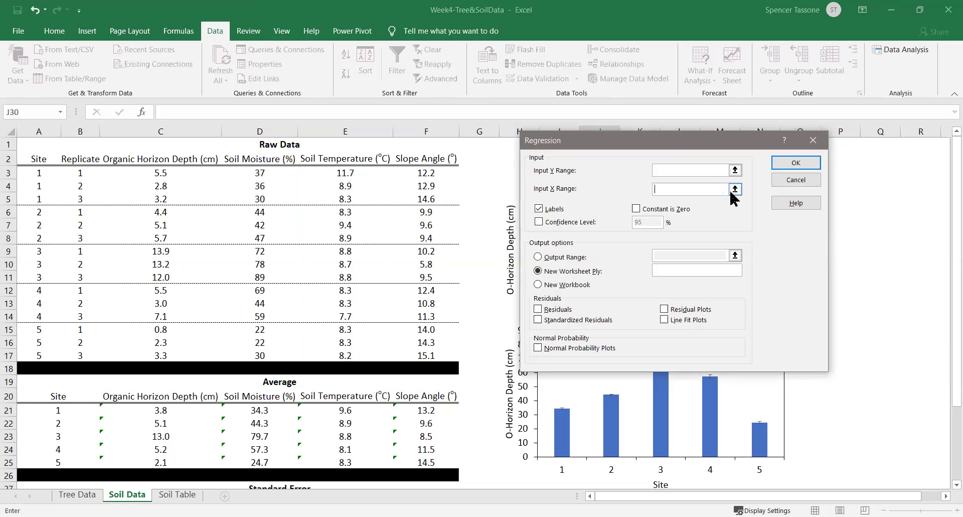
left_click(324, 156)
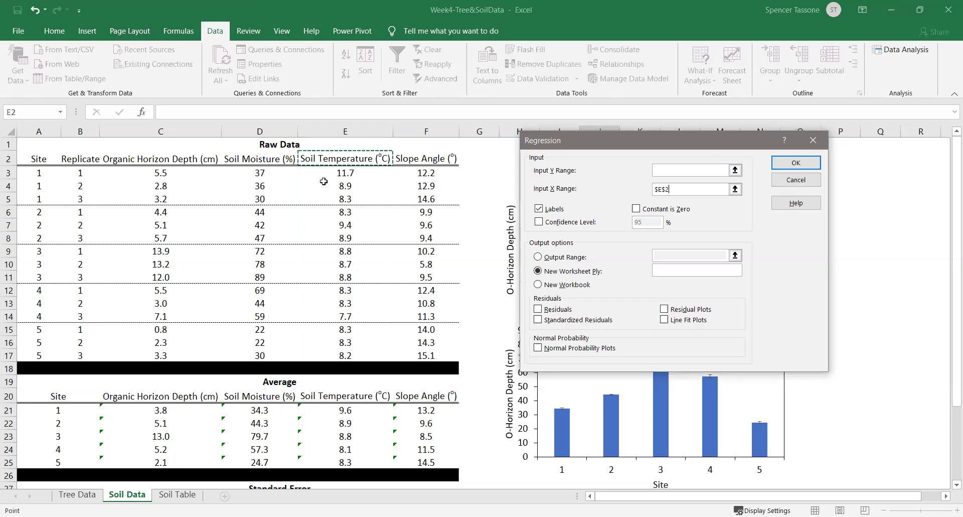
key("ctrl+shift+Down")
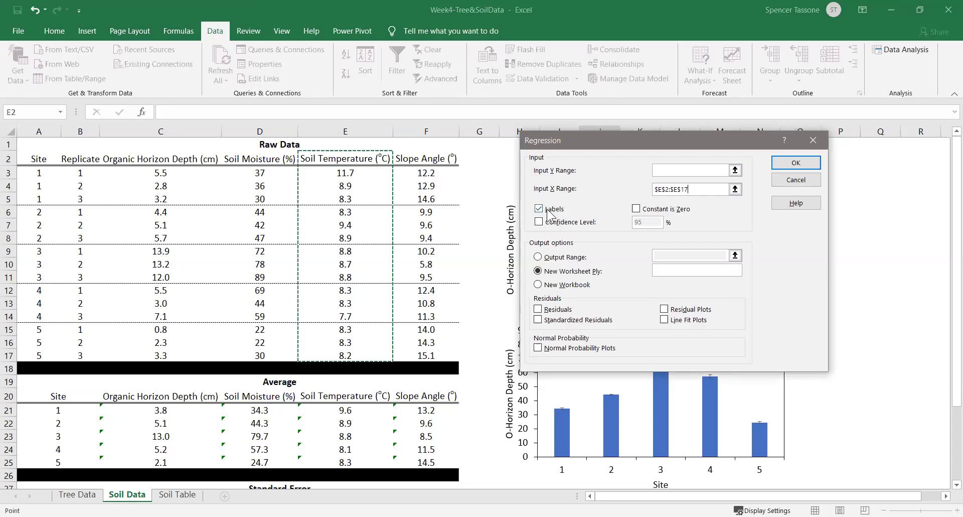
left_click(664, 170)
left_click(240, 159)
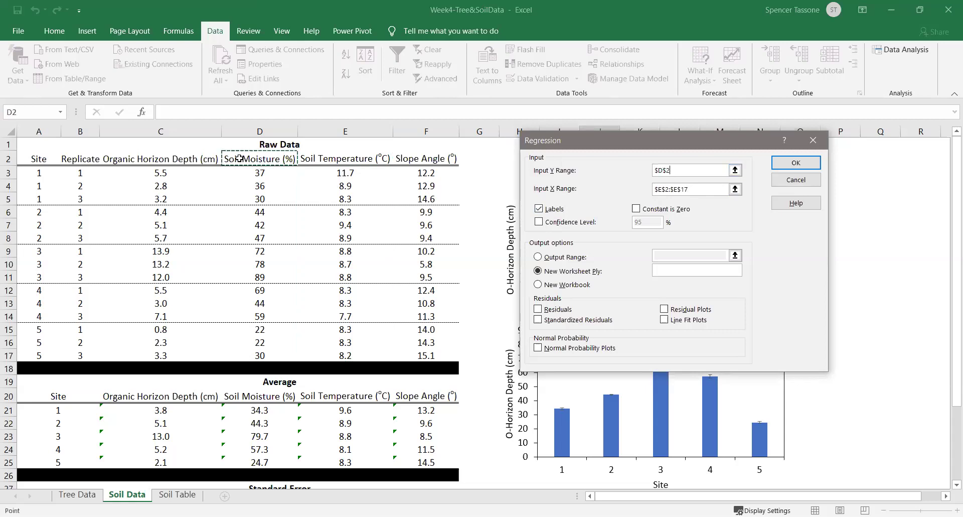
key("ctrl+shift+Down")
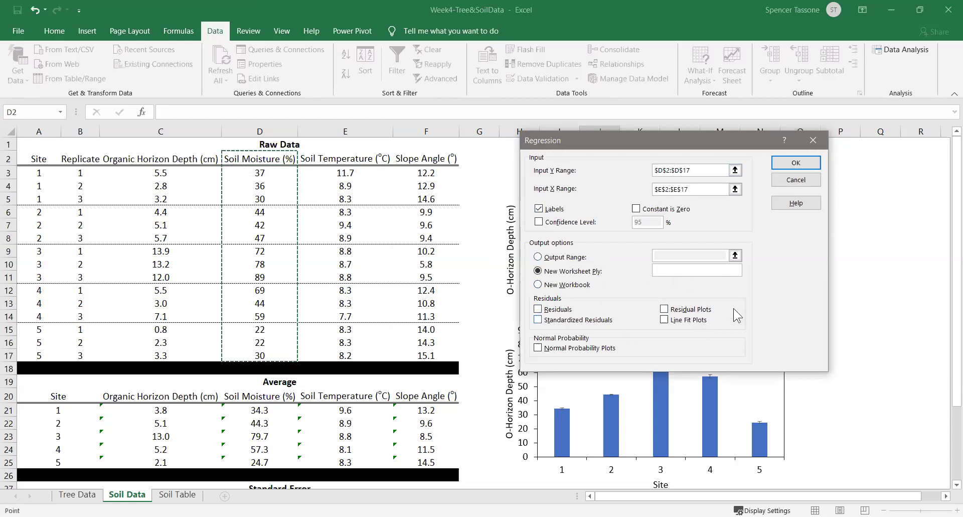
left_click(807, 162)
left_click(807, 162)
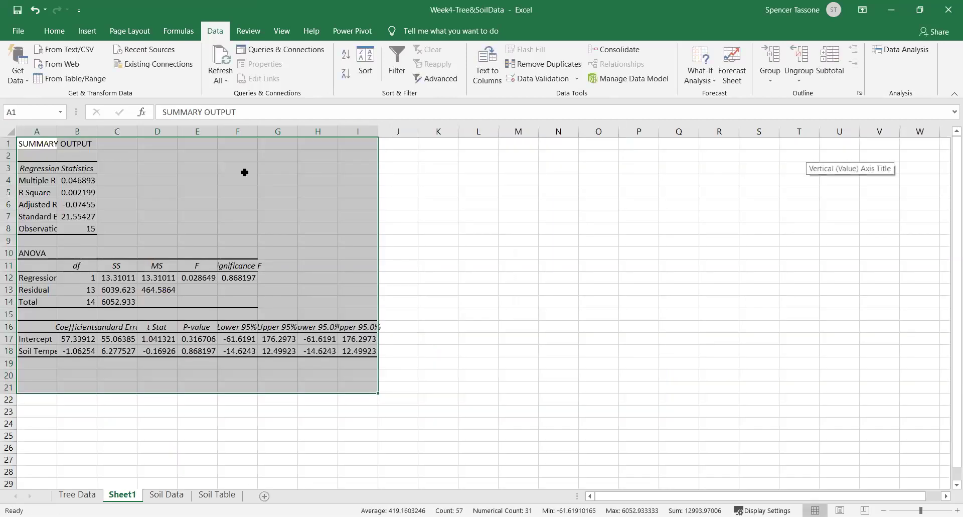
Fill the entire regression output sheet with white to hide the gridlines
left_click(152, 192)
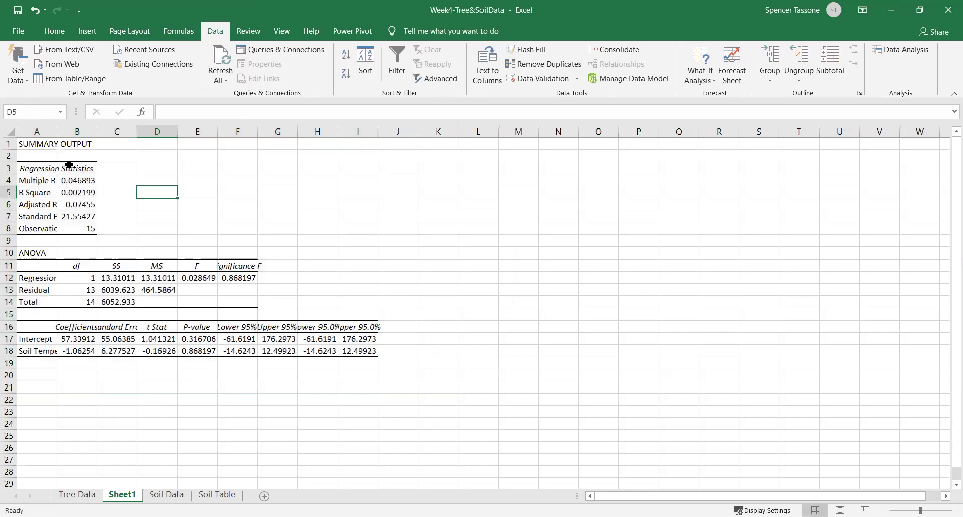
left_click(10, 132)
left_click(56, 32)
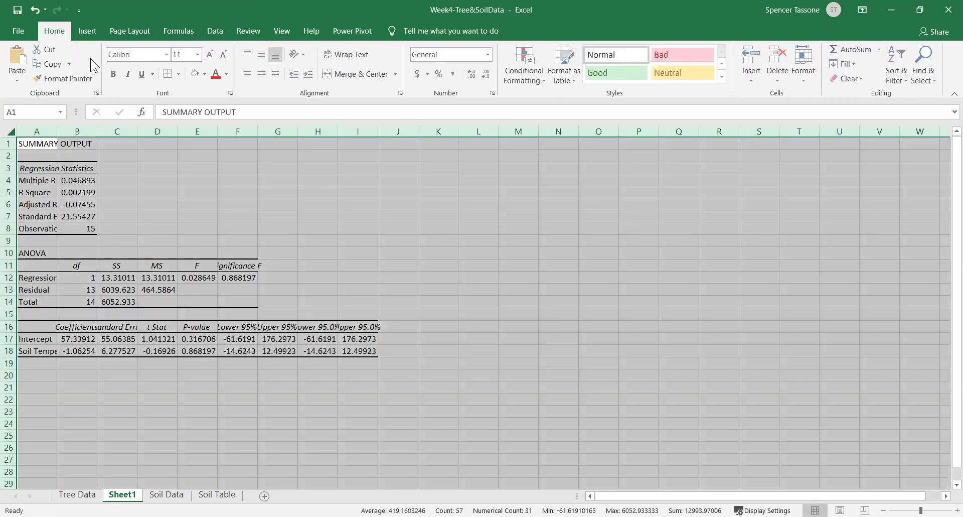
left_click(192, 77)
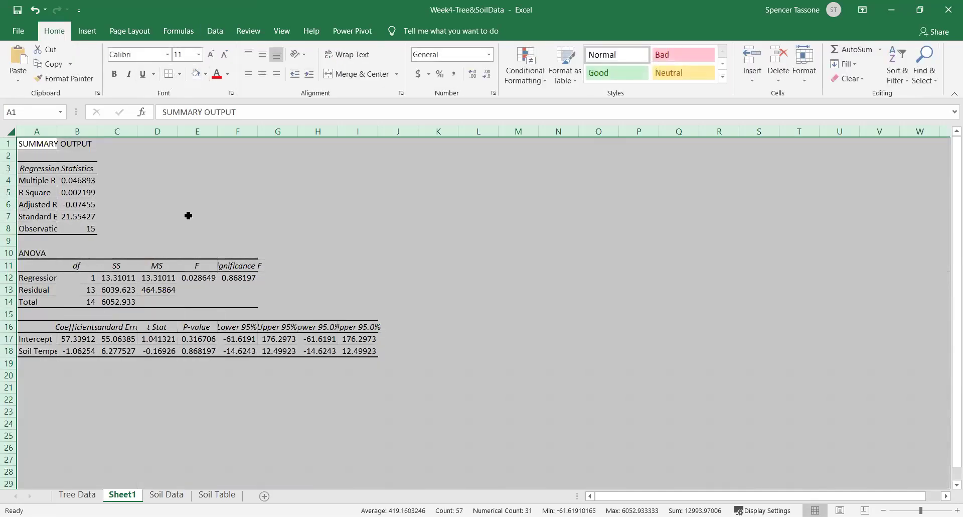
left_click(188, 215)
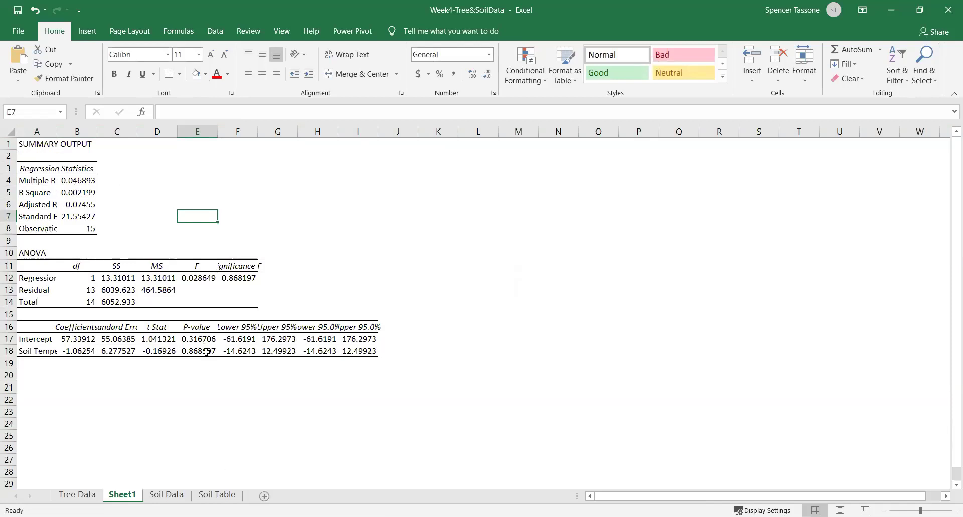
In the Soil Table sheet, link the Soil Temperature–Soil Moisture slope in D4 to the regression coefficient with =Sheet1!B18
left_click(217, 494)
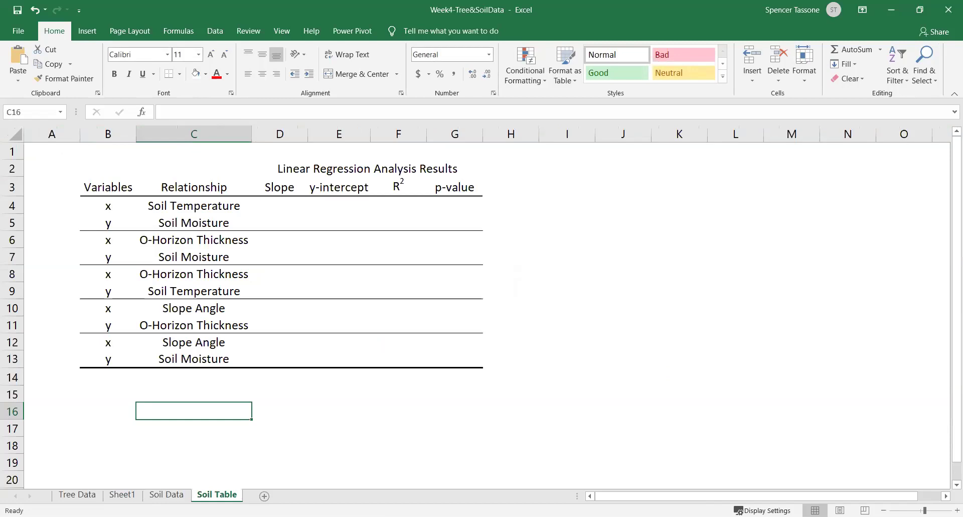
left_click(281, 209)
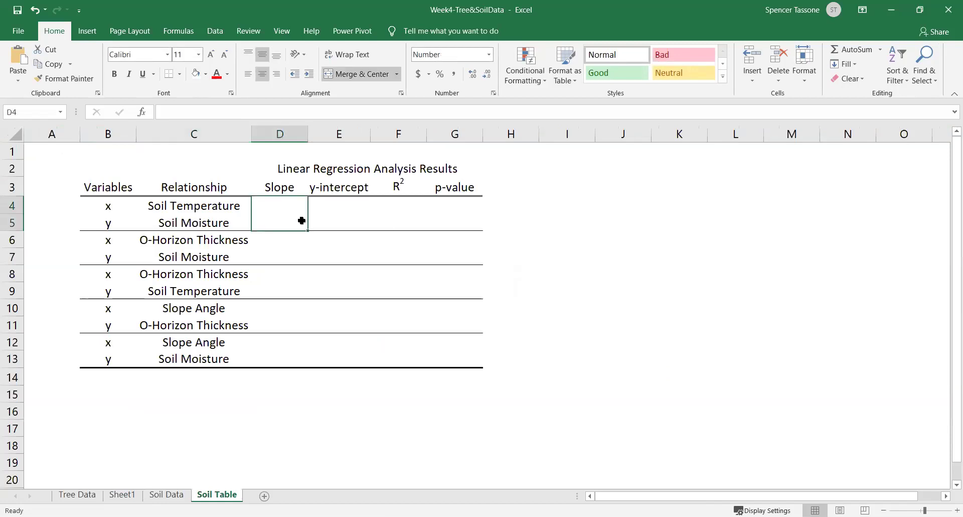
type("=")
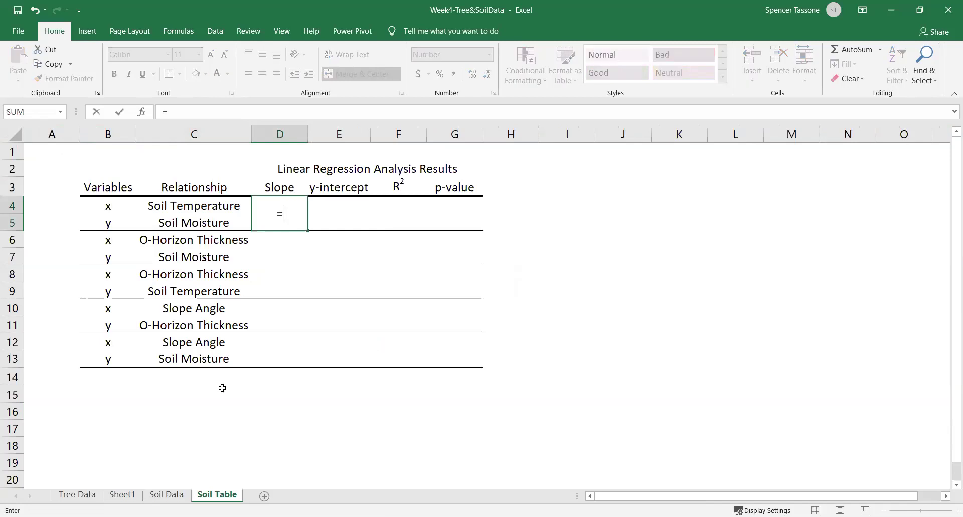
left_click(122, 494)
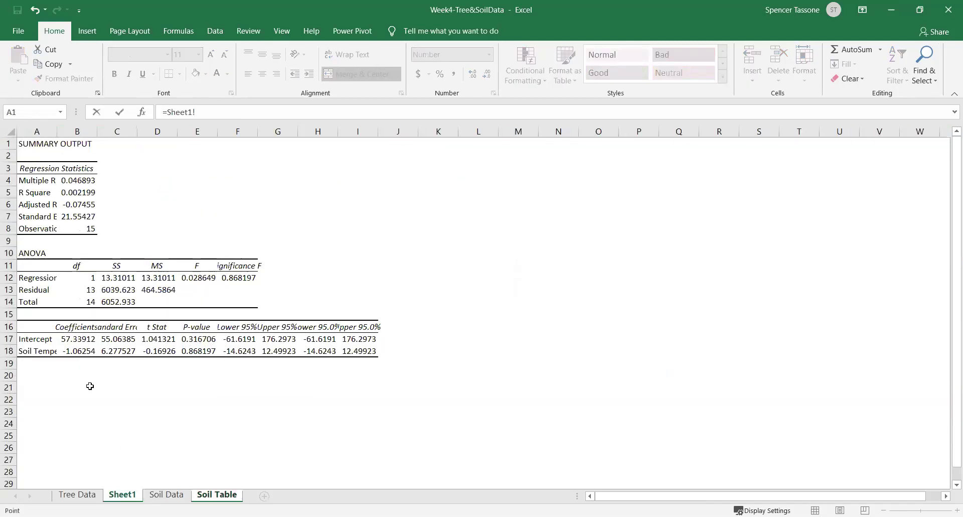
left_click(74, 352)
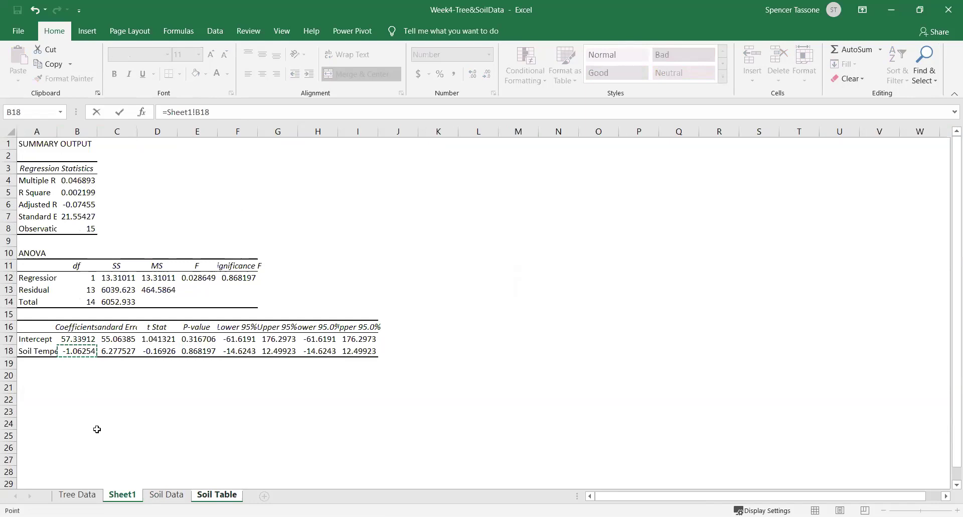
key("Return")
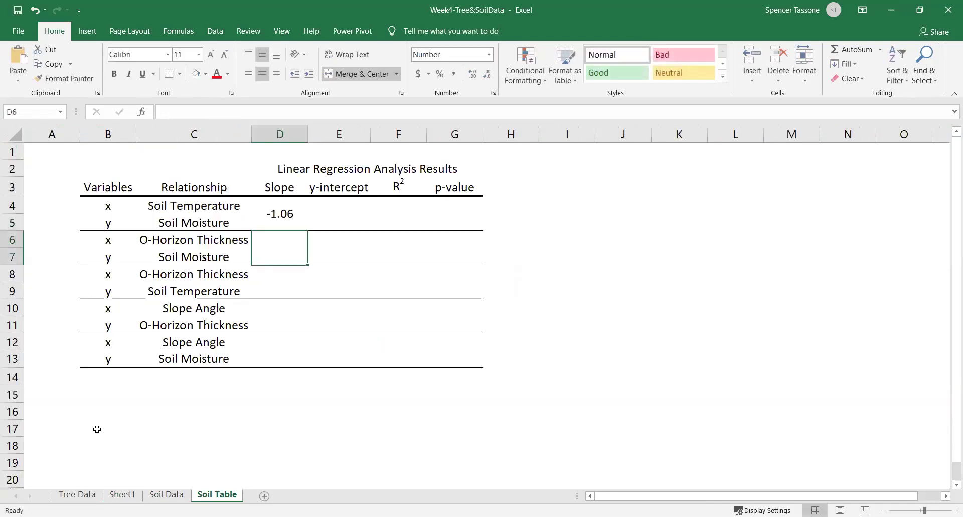
Link the Soil Temperature–Soil Moisture y-intercept in E4 to the intercept coefficient with =Sheet1!B17
left_click(334, 212)
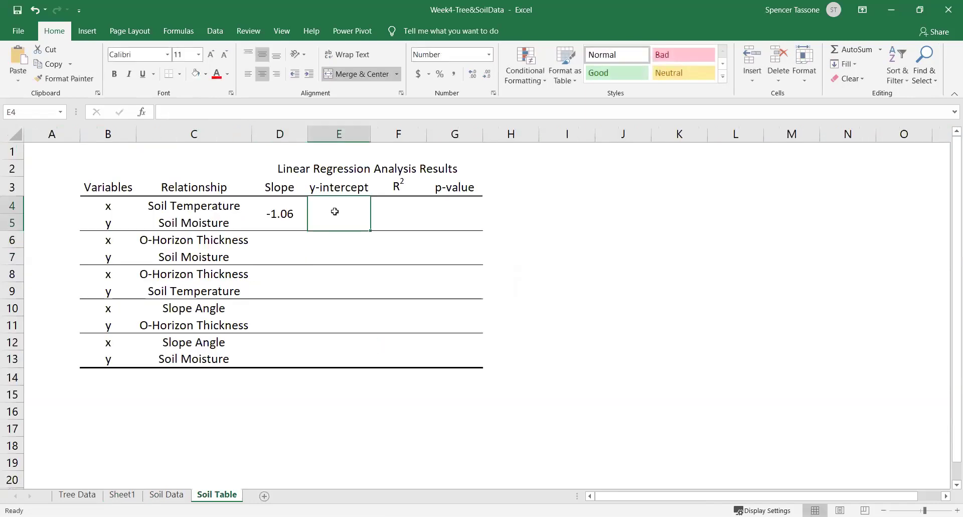
type("=")
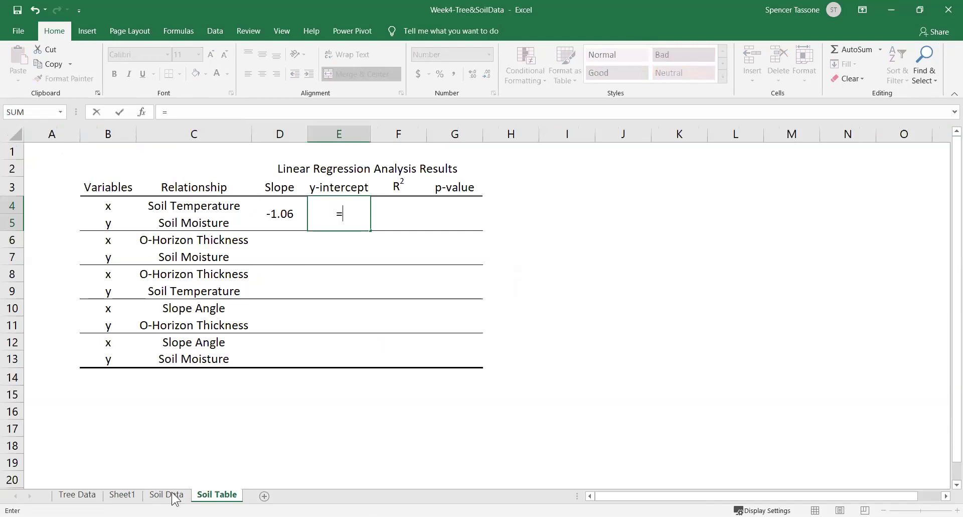
left_click(123, 496)
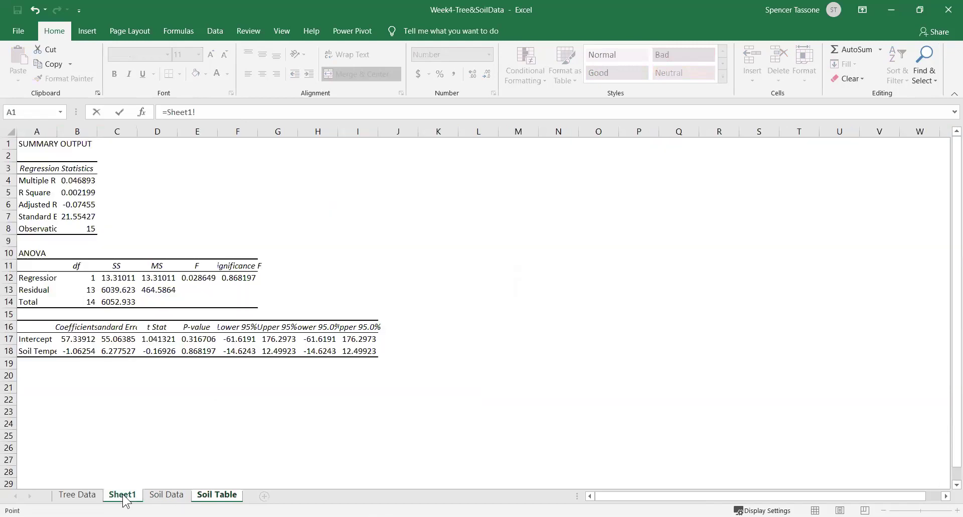
left_click(83, 339)
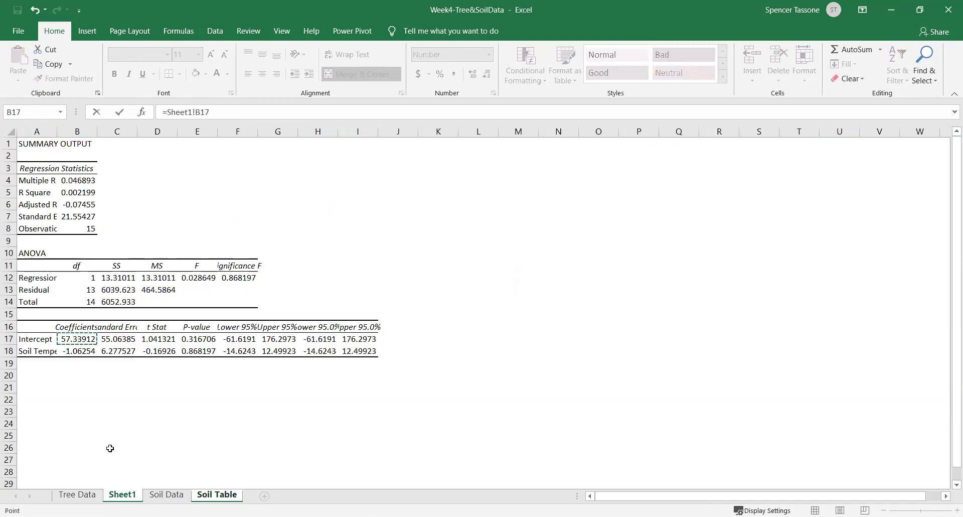
key("Return")
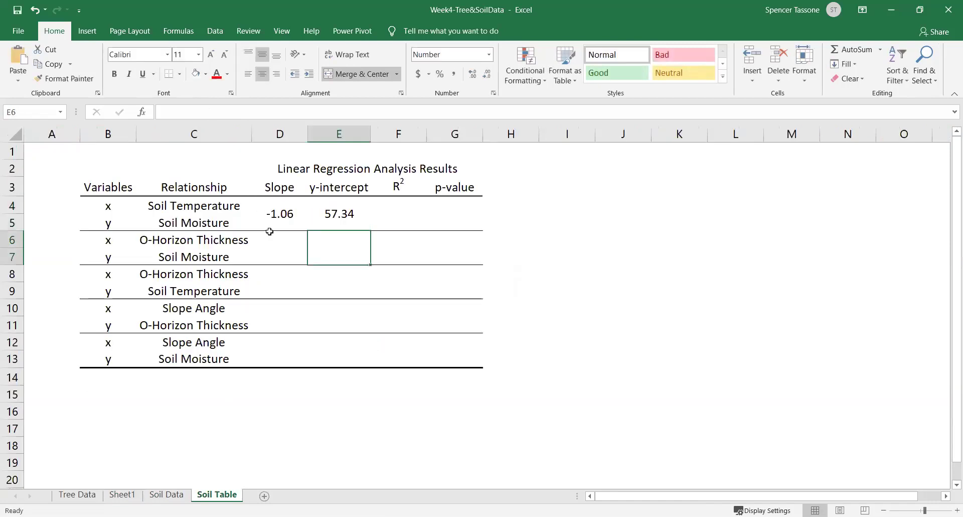
Link the Soil Temperature–Soil Moisture R² in F4 to the R Square value with =Sheet1!B5
left_click(403, 217)
type("=")
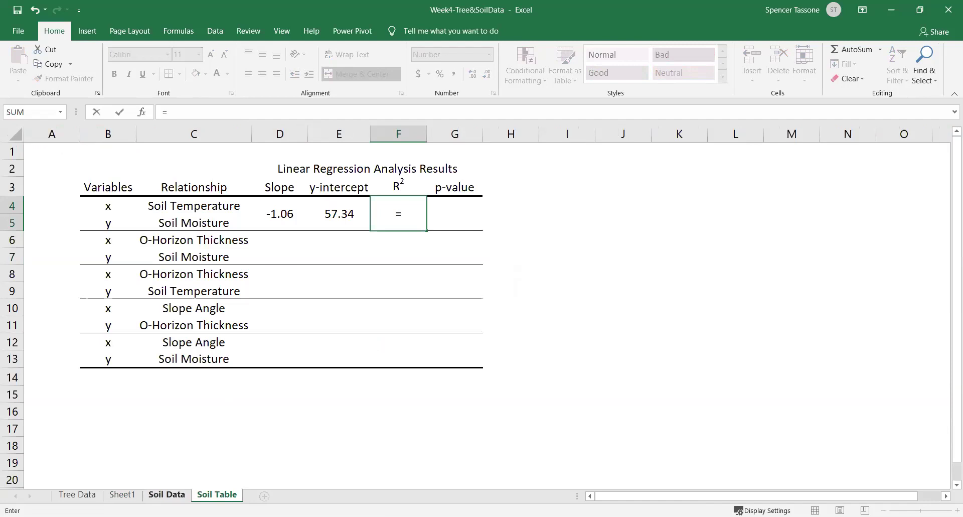
left_click(121, 494)
left_click(78, 192)
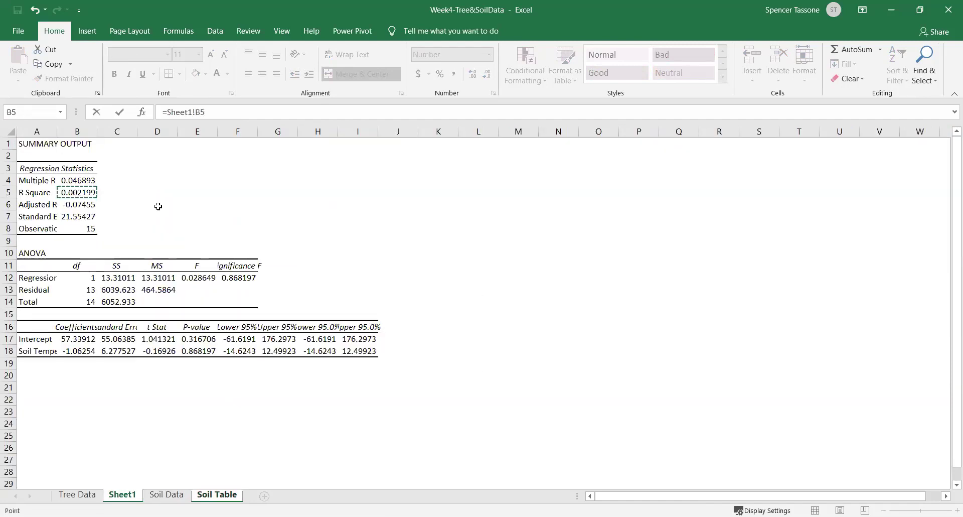
key("Return")
Link the Soil Temperature–Soil Moisture p-value in G4 to the soil temperature P-value with =Sheet1!E18
left_click(464, 220)
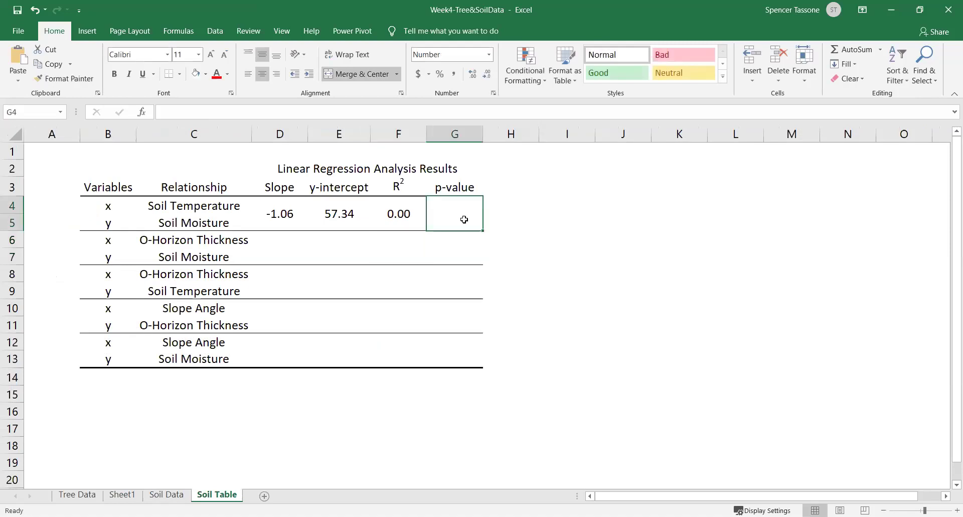
type("=")
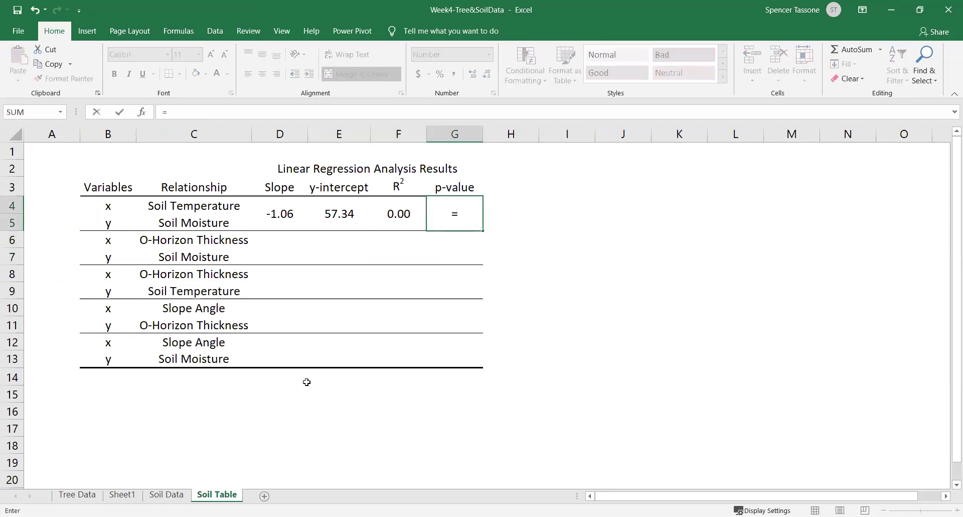
left_click(125, 495)
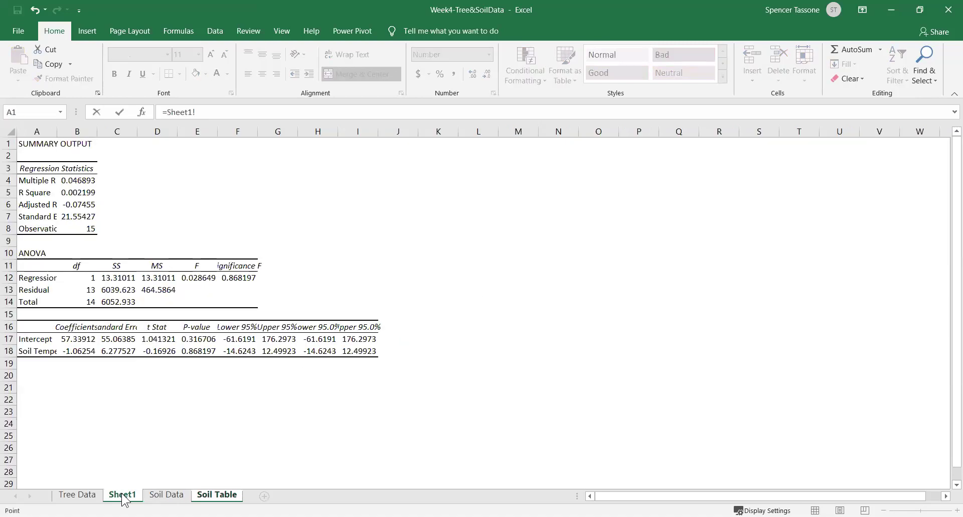
left_click(199, 349)
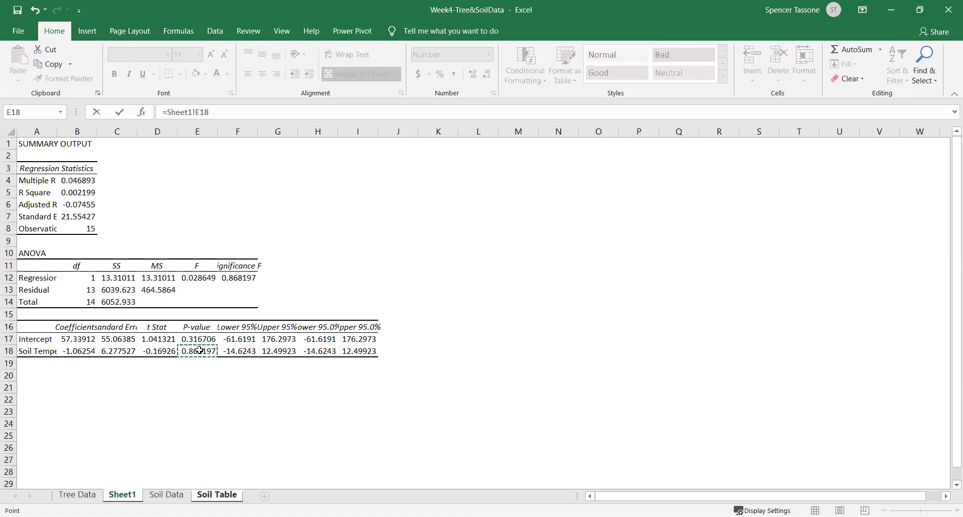
key("Return")
left_click(545, 252)
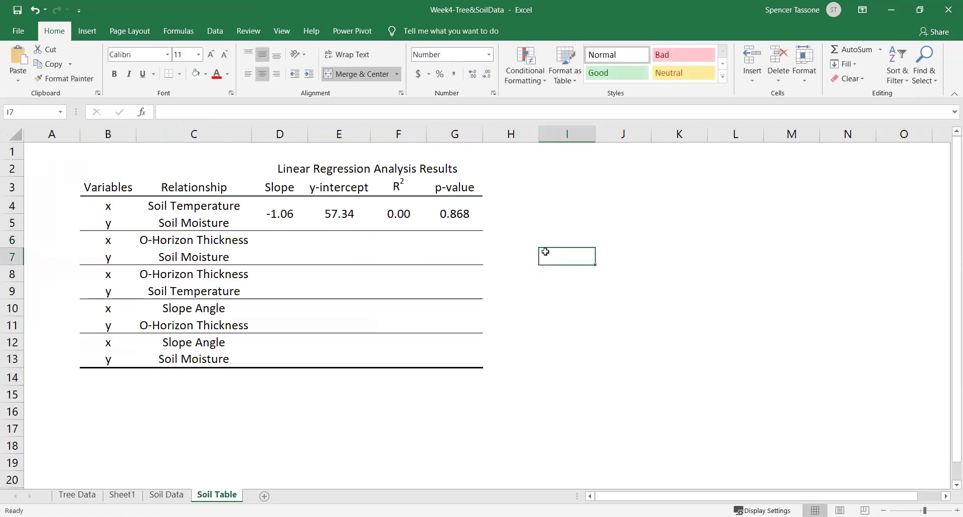